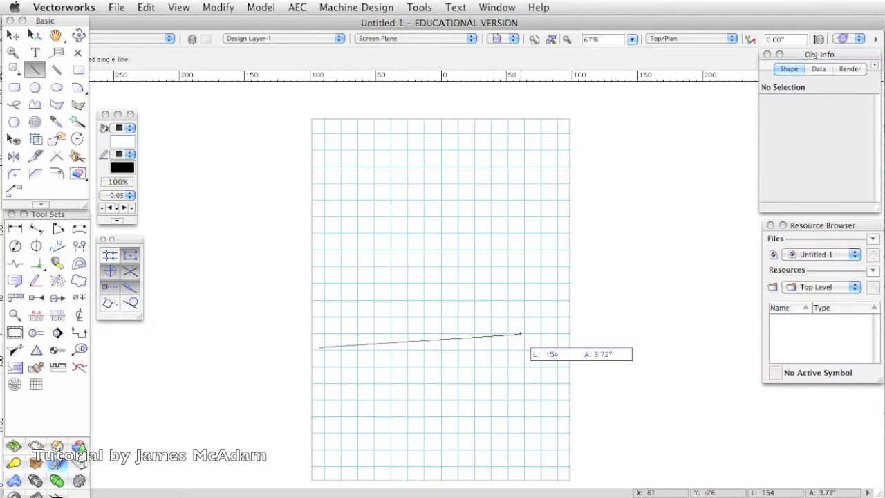
- Draw a horizontal line 2000 mm long starting near the page's lower-left edge
{"action": "key", "text": "Tab"}
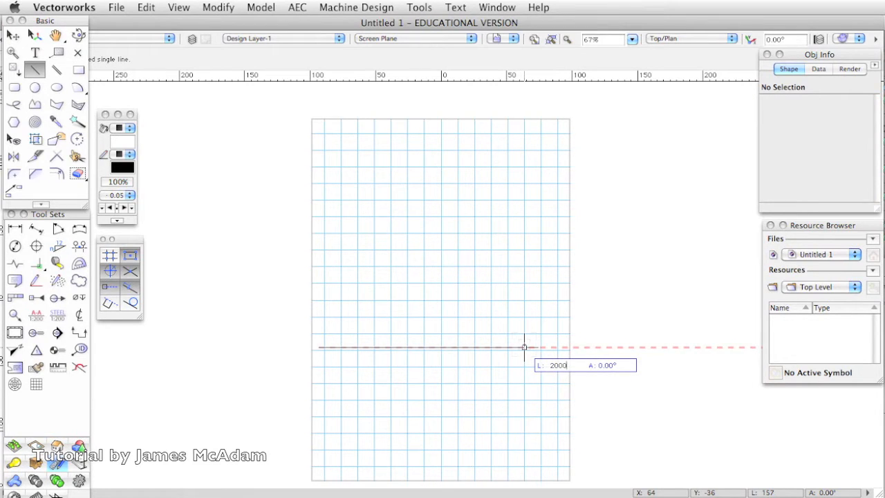
{"action": "type", "text": "2000"}
{"action": "key", "text": "Return"}
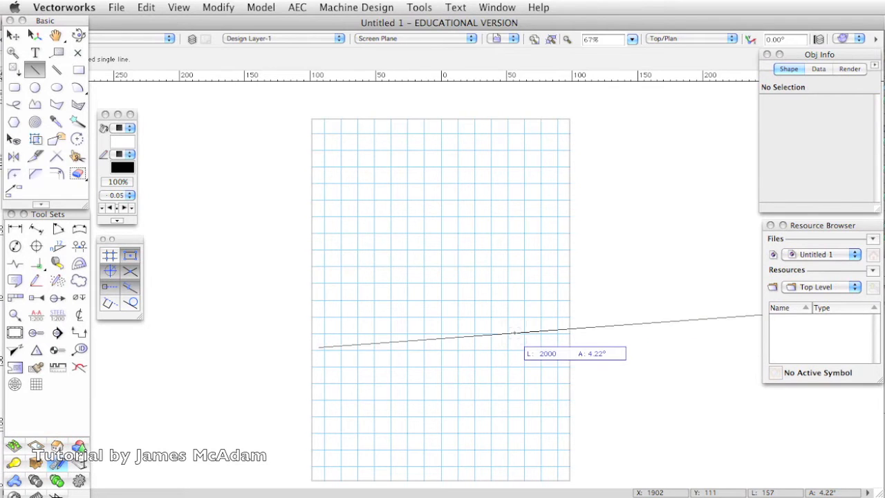
{"action": "scroll", "coordinate": [519, 339], "scroll_direction": "down", "scroll_amount": 4}
{"action": "scroll", "coordinate": [514, 333], "scroll_direction": "down", "scroll_amount": 3}
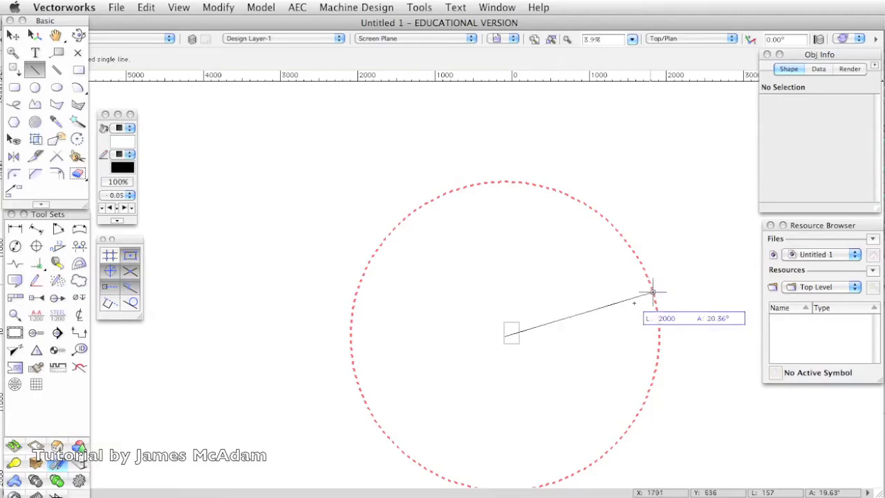
{"action": "left_click", "coordinate": [659, 337]}
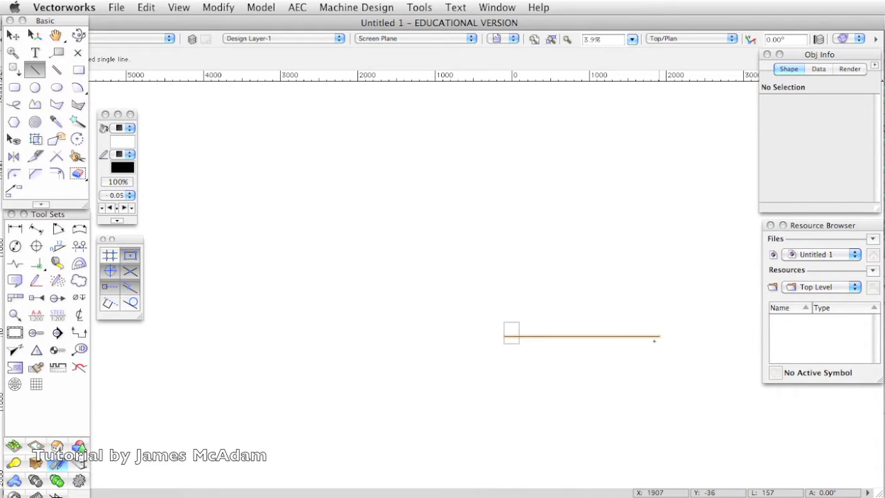
- Draw a vertical line 3000 mm long upward from the horizontal line's left end, with angle snapping enabled
{"action": "left_click", "coordinate": [504, 336]}
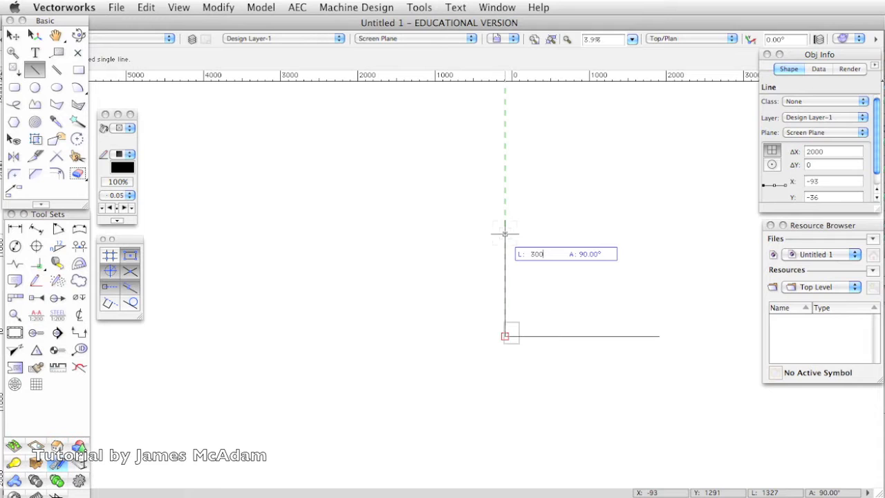
{"action": "key", "text": "Return"}
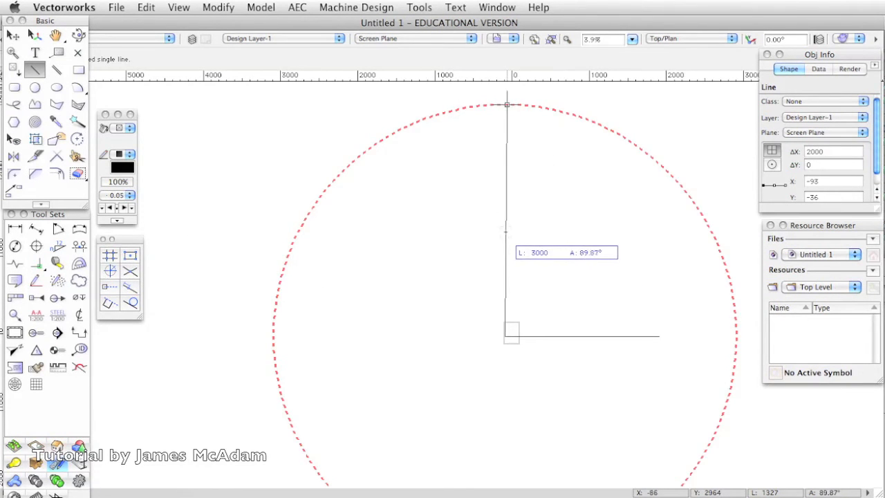
{"action": "left_click", "coordinate": [110, 271]}
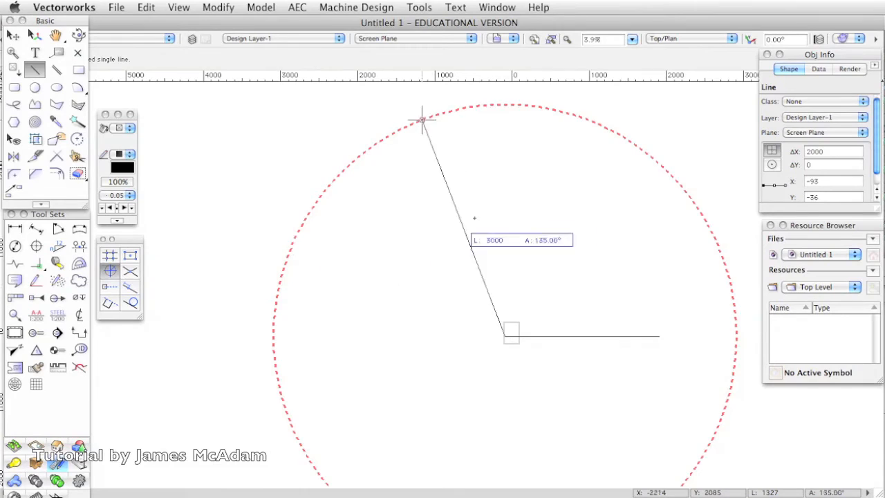
{"action": "left_click", "coordinate": [505, 105]}
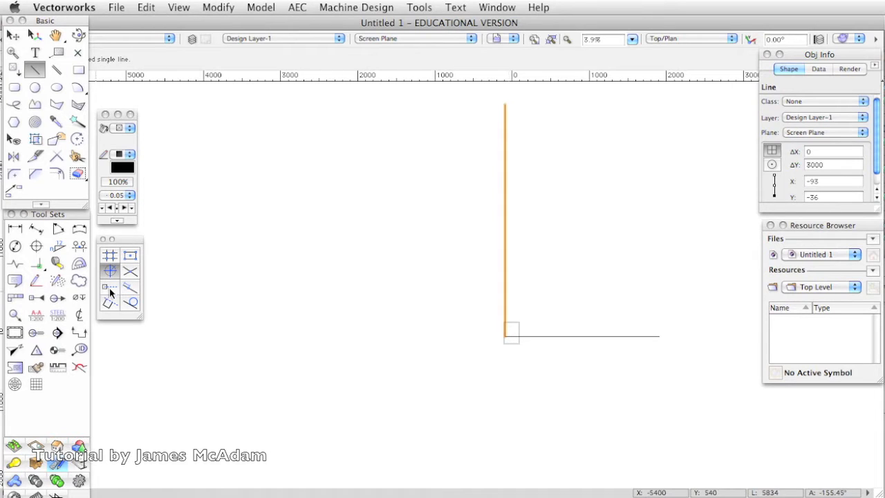
- Hide the Snapping palette and show it again
{"action": "left_click", "coordinate": [498, 7]}
{"action": "mouse_move", "coordinate": [509, 24]}
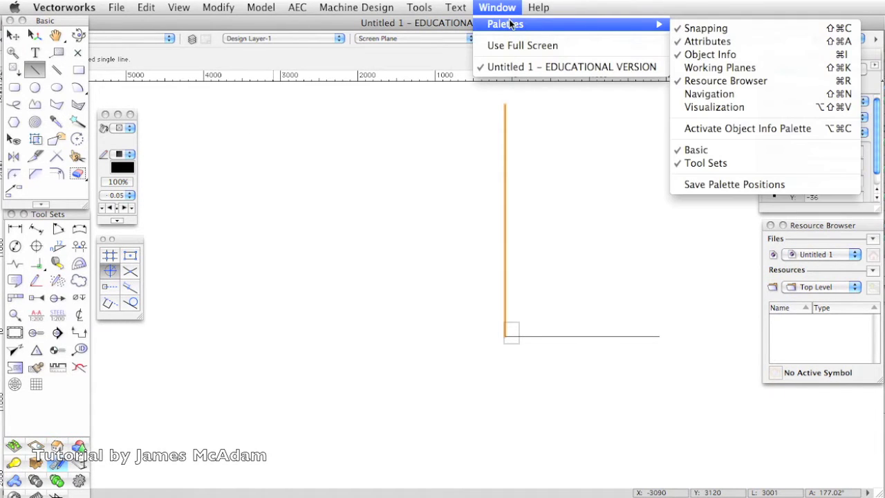
{"action": "left_click", "coordinate": [715, 29]}
{"action": "left_click", "coordinate": [507, 7]}
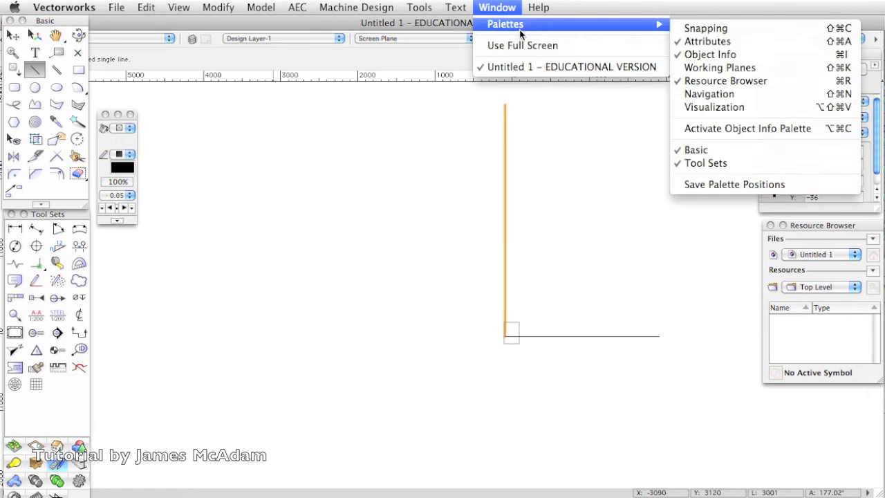
{"action": "left_click", "coordinate": [719, 28]}
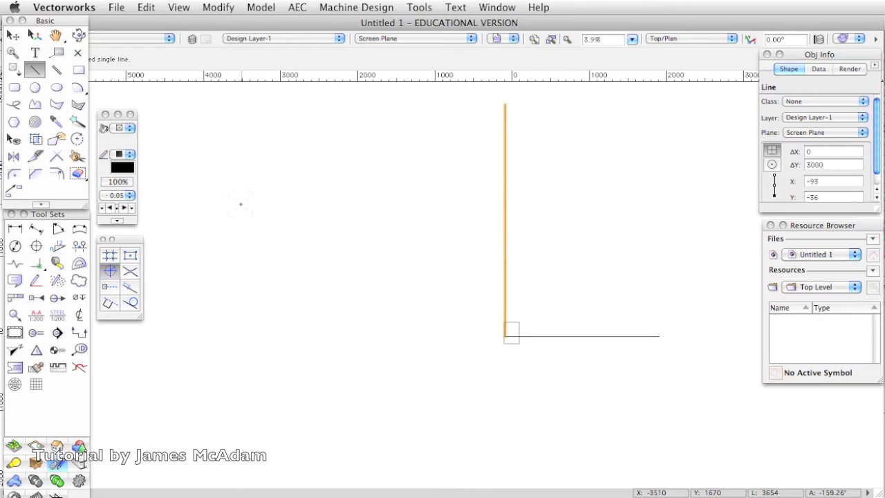
- Set the scale of Design Layer-1 to the predefined metric scale 1:50
{"action": "left_click", "coordinate": [192, 40]}
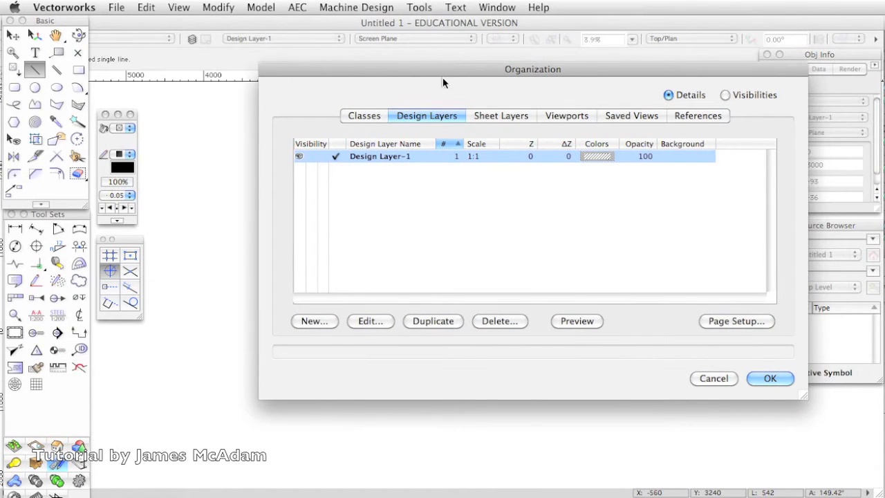
{"action": "left_click", "coordinate": [335, 156]}
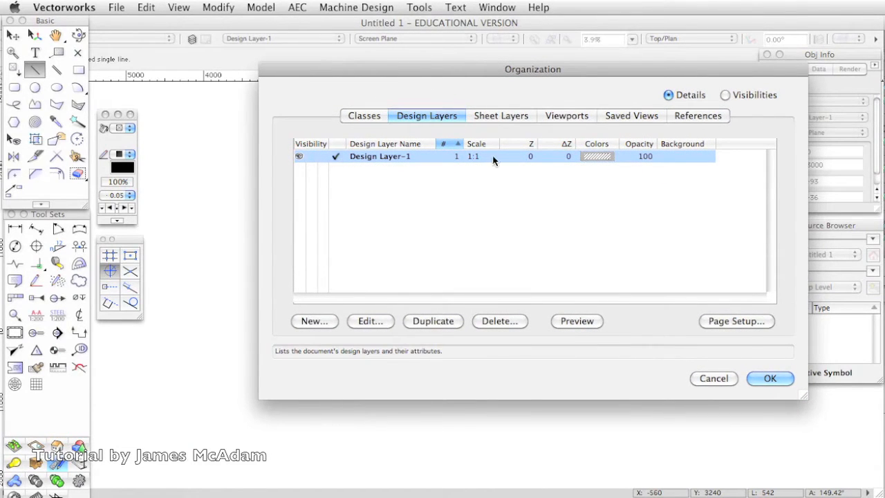
{"action": "left_click", "coordinate": [370, 321]}
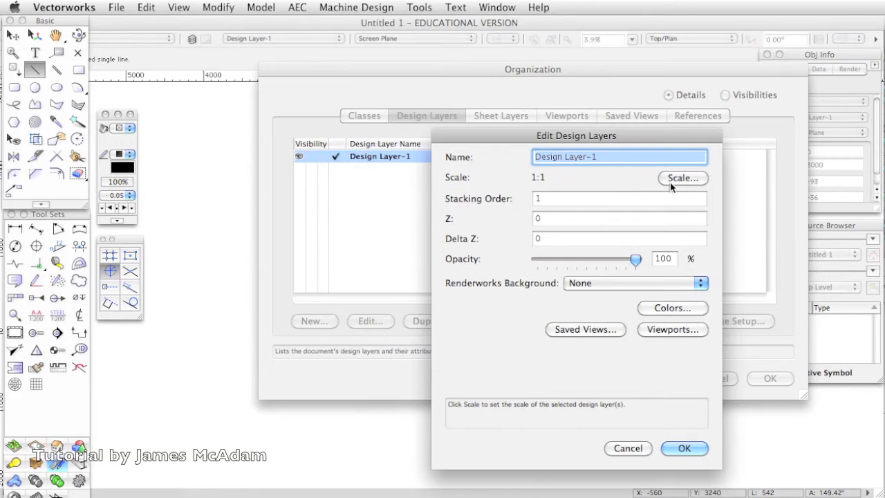
{"action": "left_click", "coordinate": [672, 182]}
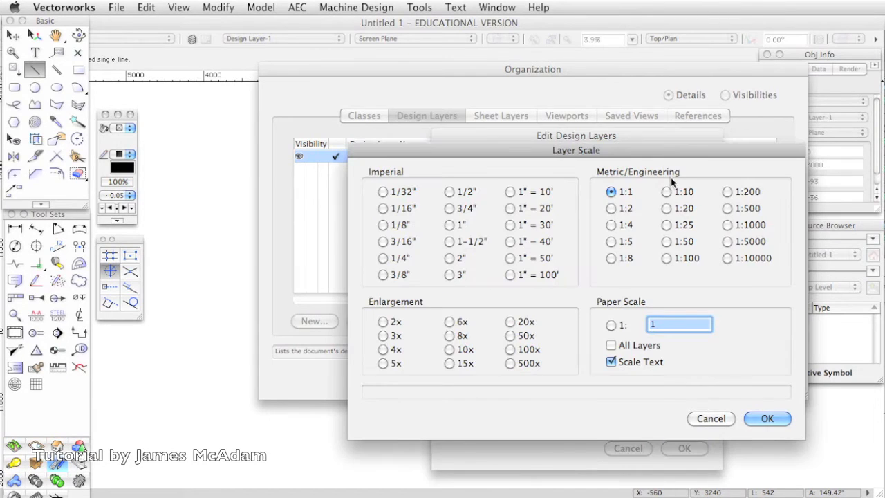
{"action": "left_click", "coordinate": [666, 241]}
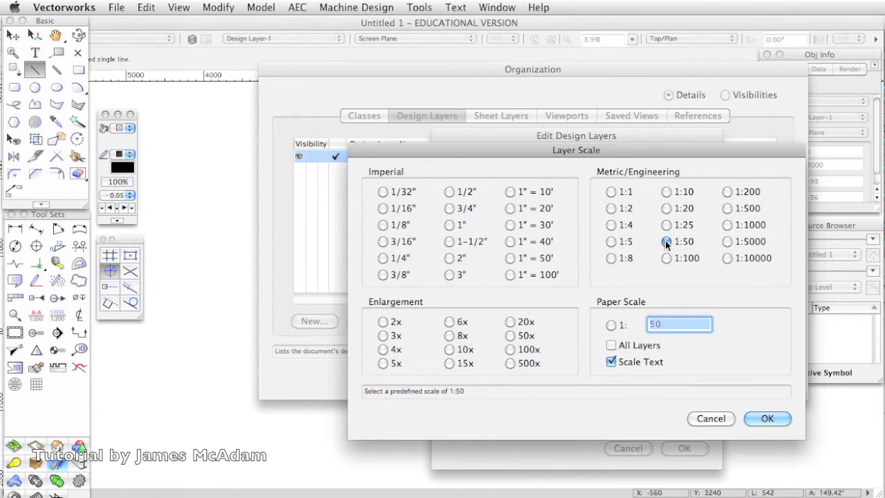
{"action": "left_click", "coordinate": [758, 418]}
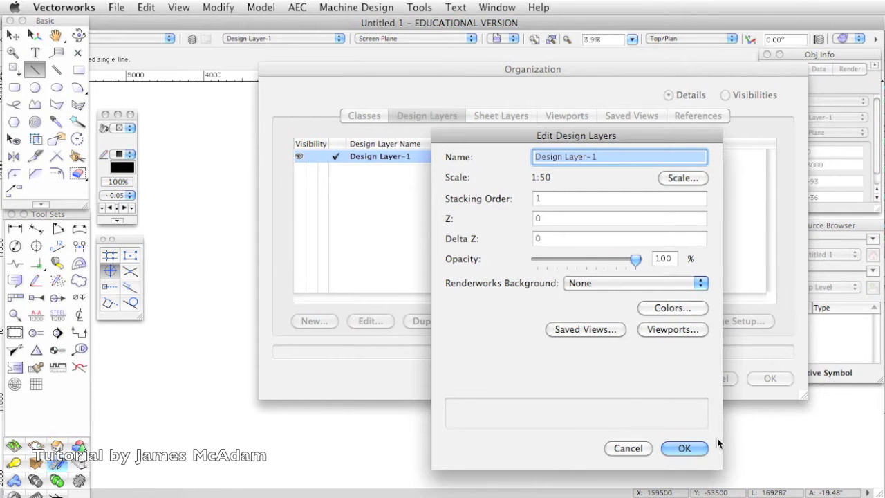
{"action": "left_click", "coordinate": [674, 450]}
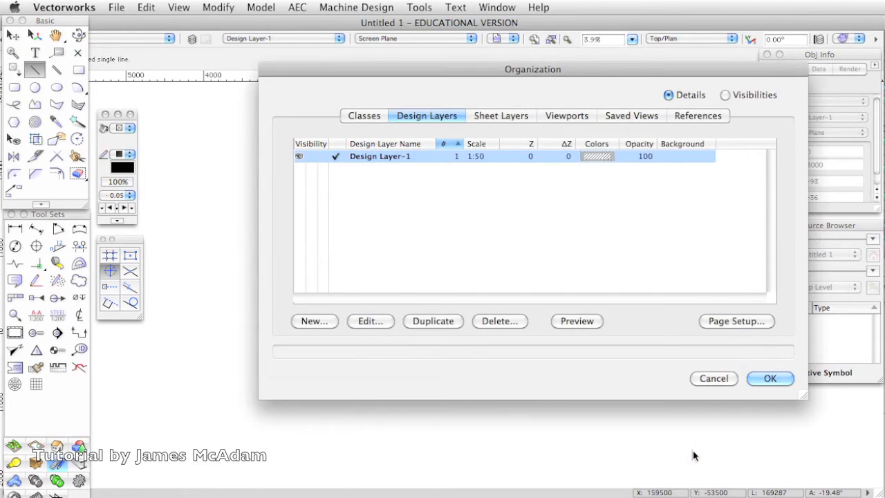
{"action": "left_click", "coordinate": [767, 378]}
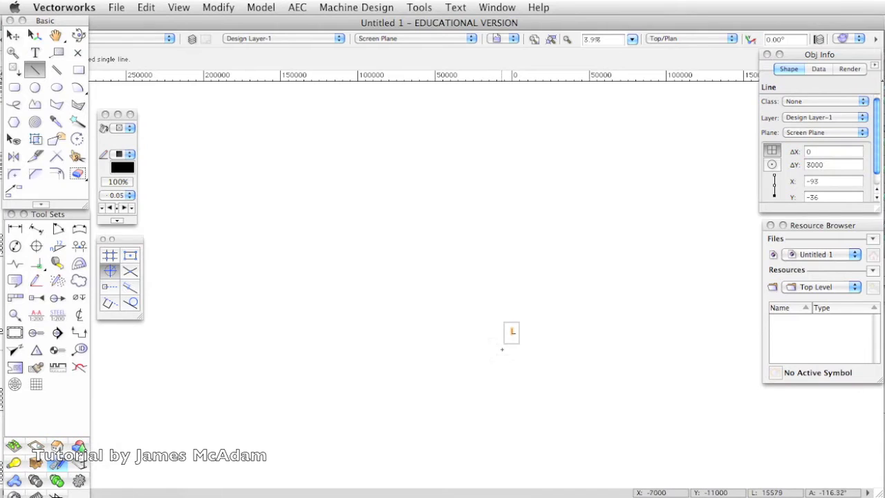
- Fit the view to the page area to check how the two lines sit on the page
{"action": "scroll", "coordinate": [512, 342], "scroll_direction": "up", "scroll_amount": 2}
{"action": "scroll", "coordinate": [517, 323], "scroll_direction": "up", "scroll_amount": 2}
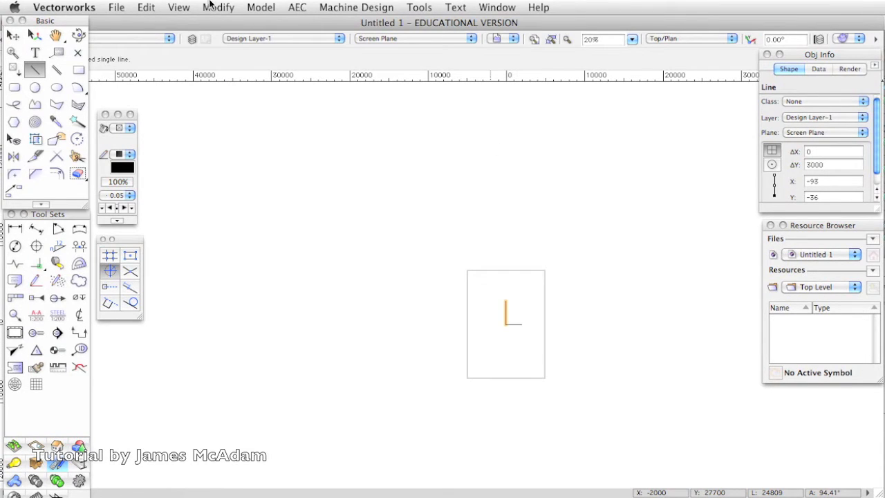
{"action": "left_click", "coordinate": [181, 7]}
{"action": "mouse_move", "coordinate": [186, 26]}
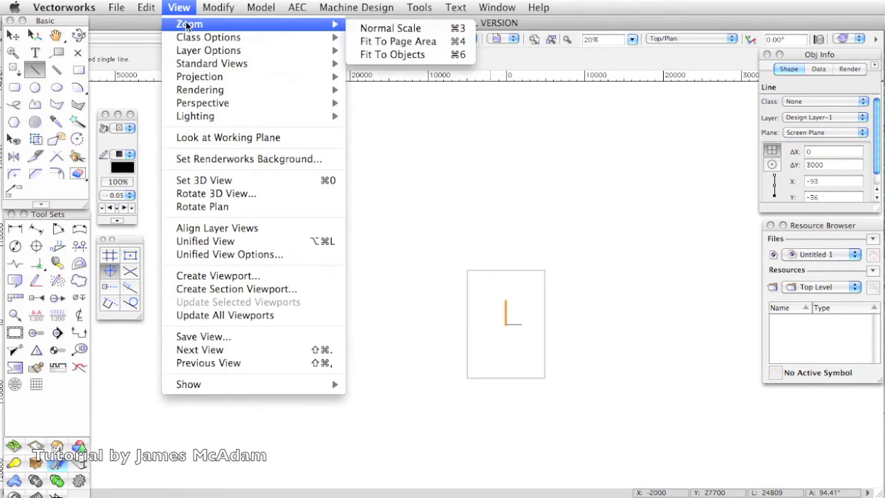
{"action": "left_click", "coordinate": [395, 42]}
{"action": "scroll", "coordinate": [508, 214], "scroll_direction": "down", "scroll_amount": 4}
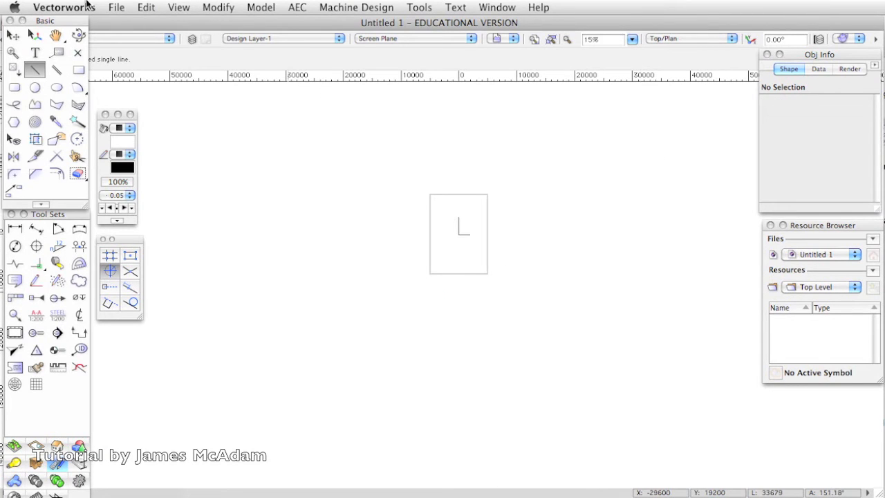
- Add a custom paper size named "a1 landscape" in the document's printer setup
{"action": "left_click", "coordinate": [126, 8]}
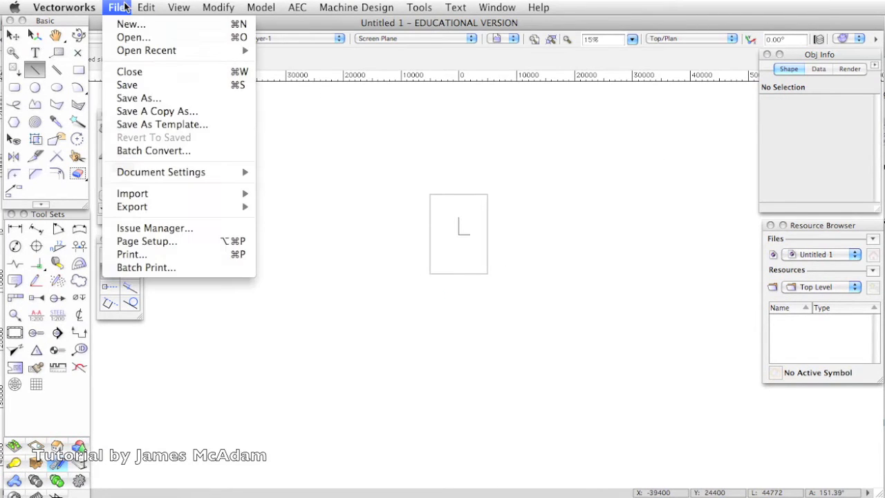
{"action": "mouse_move", "coordinate": [155, 208]}
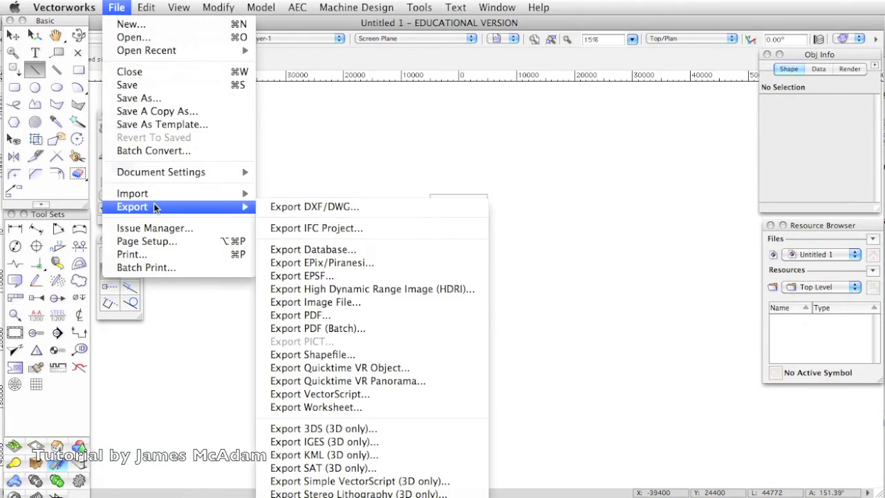
{"action": "left_click", "coordinate": [147, 241]}
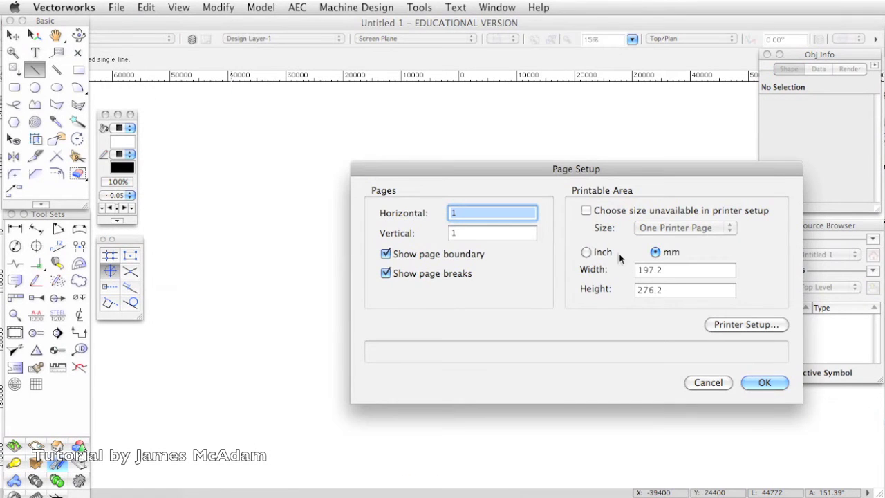
{"action": "left_click", "coordinate": [754, 324]}
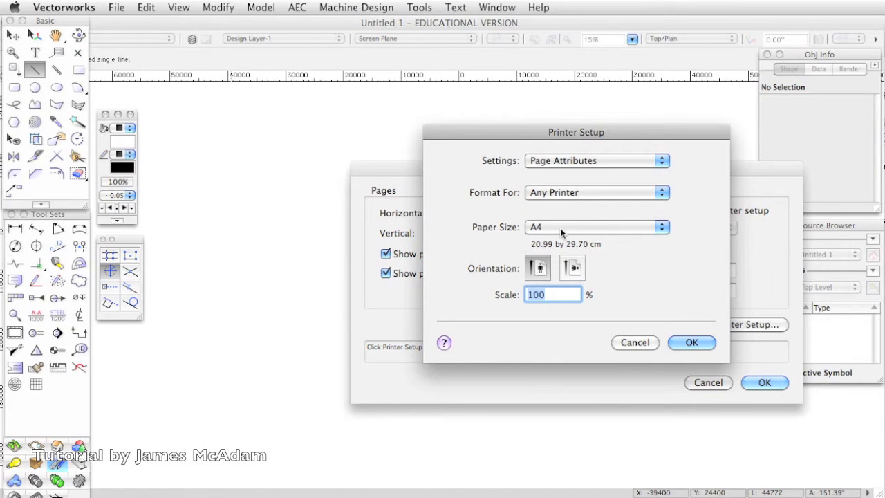
{"action": "left_click", "coordinate": [561, 231]}
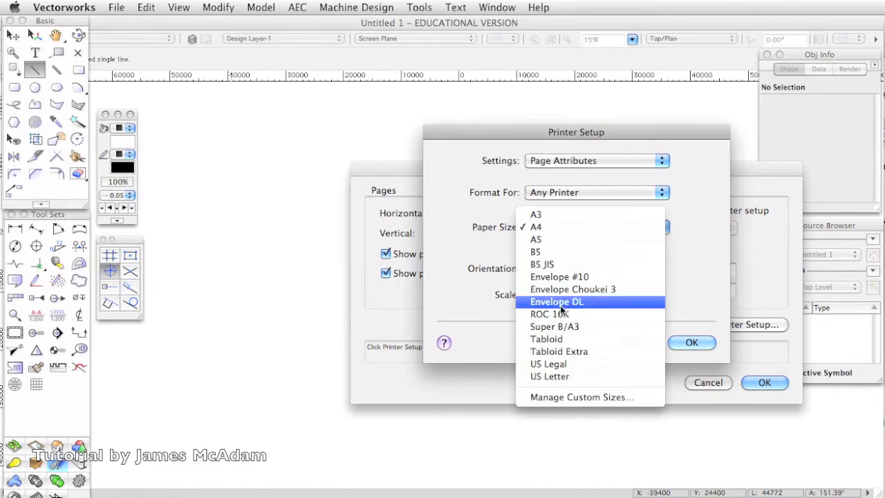
{"action": "left_click", "coordinate": [559, 397]}
{"action": "left_click", "coordinate": [490, 345]}
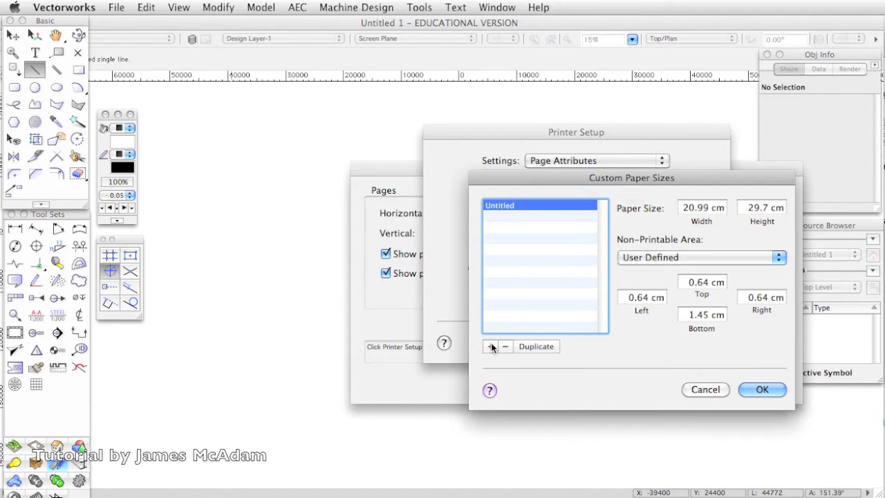
{"action": "double_click", "coordinate": [499, 204]}
{"action": "type", "text": "a1 landscape"}
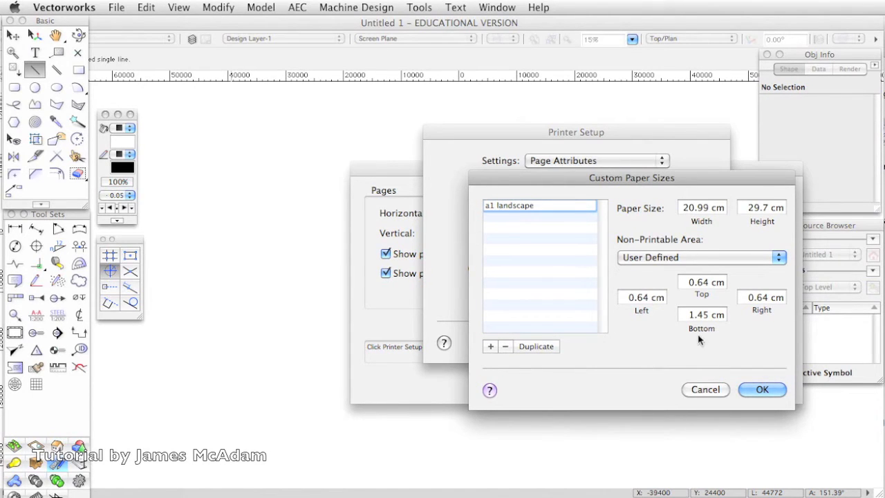
- Set the a1 landscape paper size to 84.1 cm wide and 59.4 cm high
{"action": "double_click", "coordinate": [706, 207]}
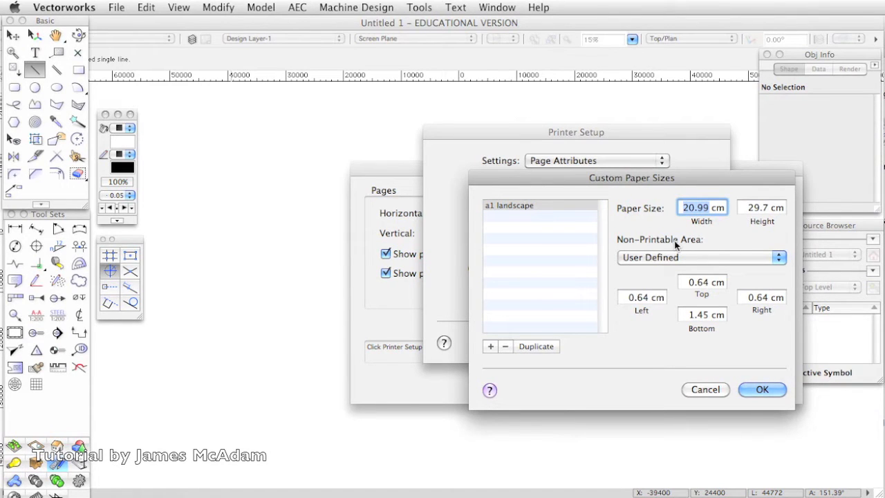
{"action": "type", "text": "84.1"}
{"action": "key", "text": "Tab"}
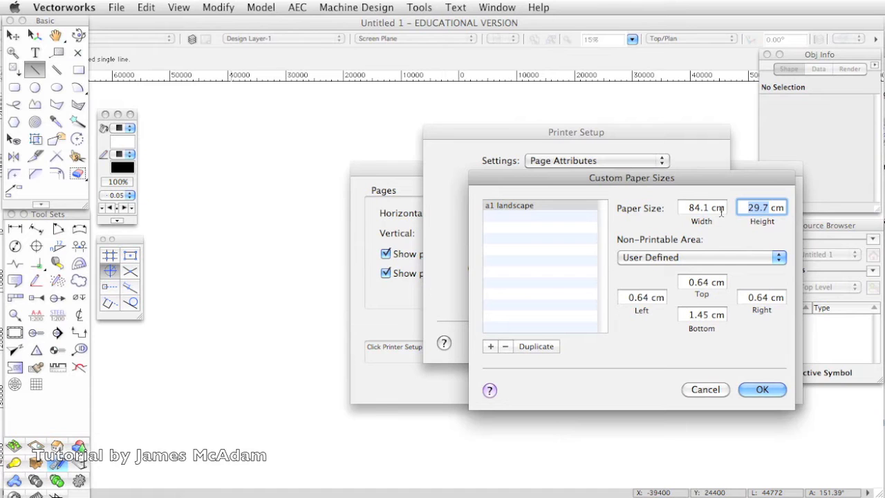
{"action": "type", "text": "59.4"}
{"action": "key", "text": "Tab"}
- Set the non-printable margins of the a1 landscape paper to 0 cm on all four sides
{"action": "type", "text": "0"}
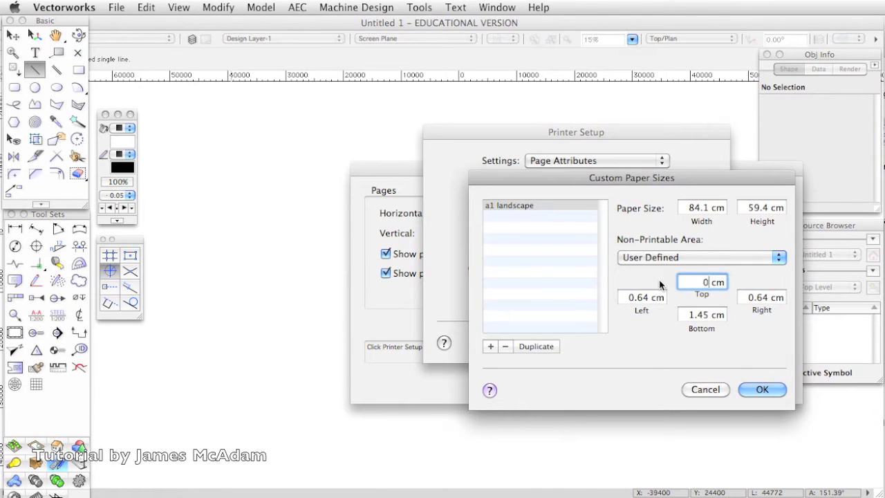
{"action": "key", "text": "Tab"}
{"action": "type", "text": "0"}
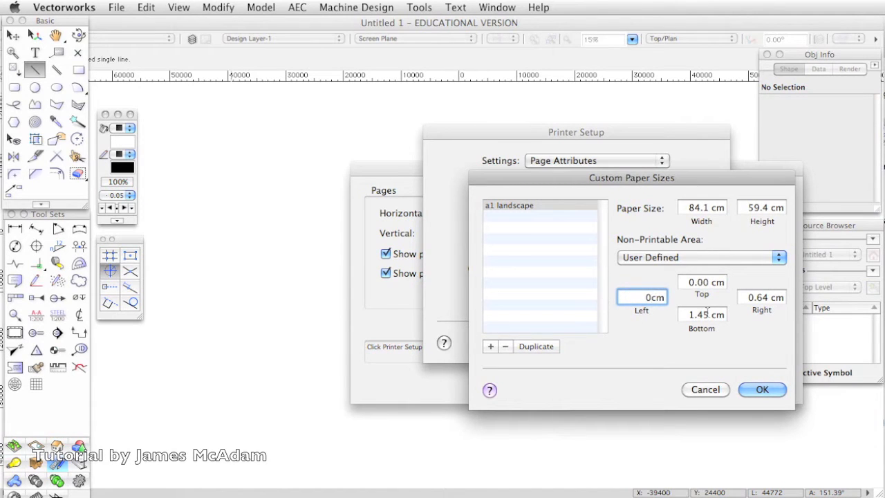
{"action": "key", "text": "Tab"}
{"action": "type", "text": "0"}
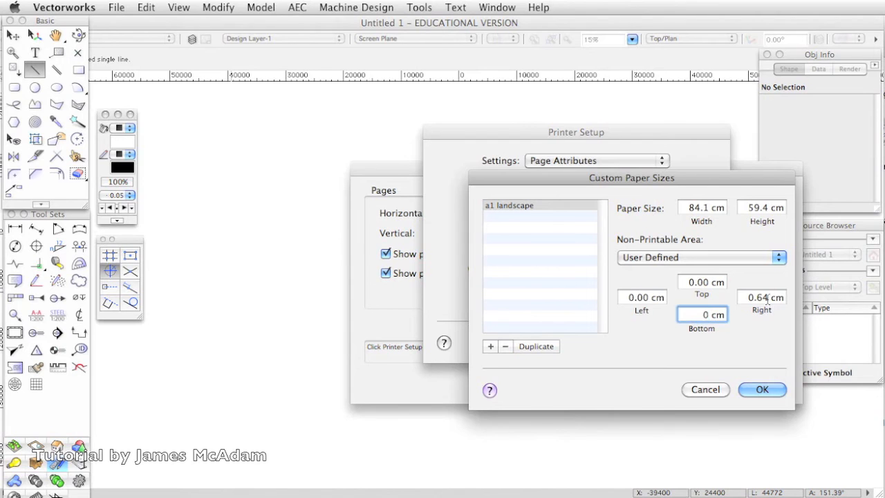
{"action": "key", "text": "Tab"}
{"action": "type", "text": "0"}
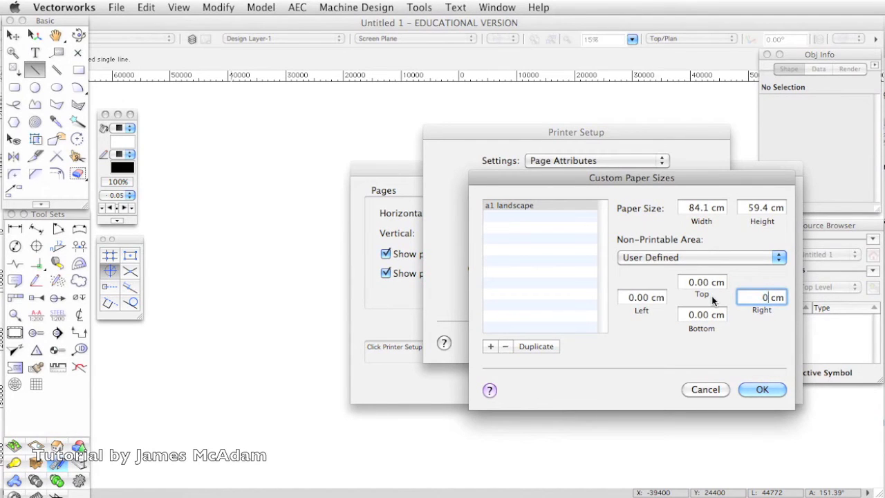
- Accept the custom a1 landscape paper size and apply the page setup to the document
{"action": "left_click", "coordinate": [774, 388]}
{"action": "left_click", "coordinate": [693, 342]}
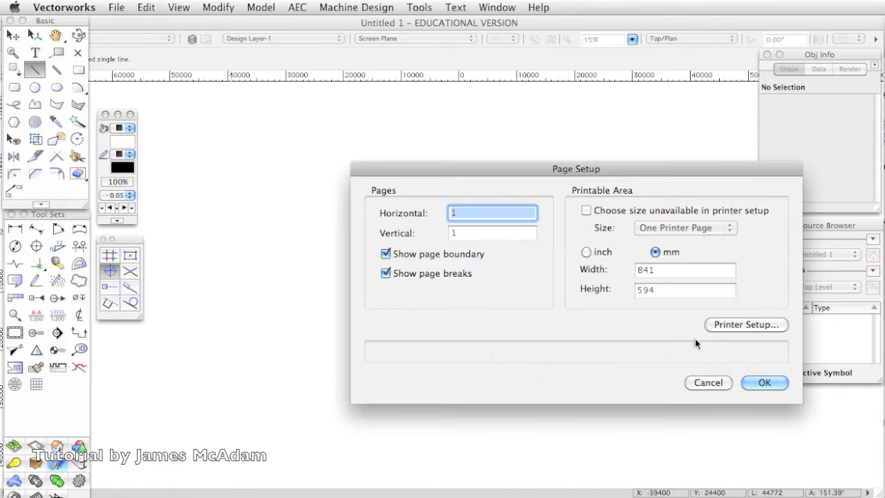
{"action": "left_click", "coordinate": [773, 384]}
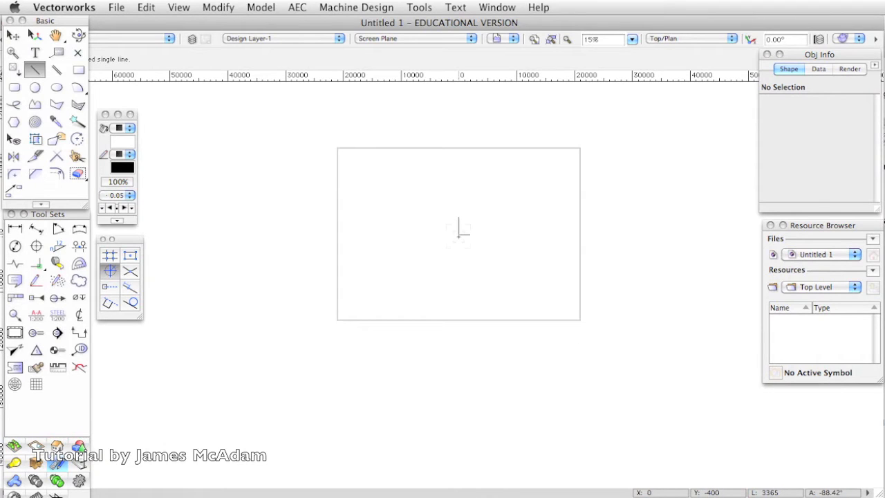
- Select the horizontal line, choose the Constrained Linear Dimension tool and turn on Snap to Object
{"action": "scroll", "coordinate": [459, 231], "scroll_direction": "up", "scroll_amount": 6}
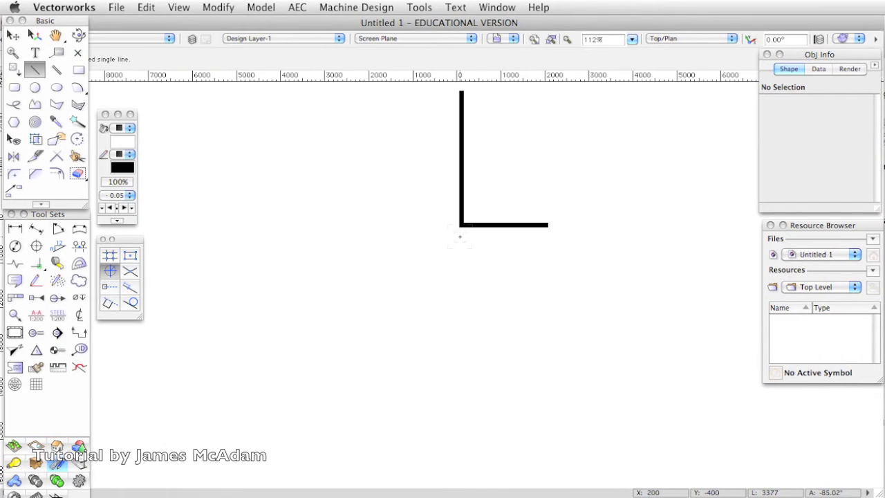
{"action": "left_click", "coordinate": [13, 35]}
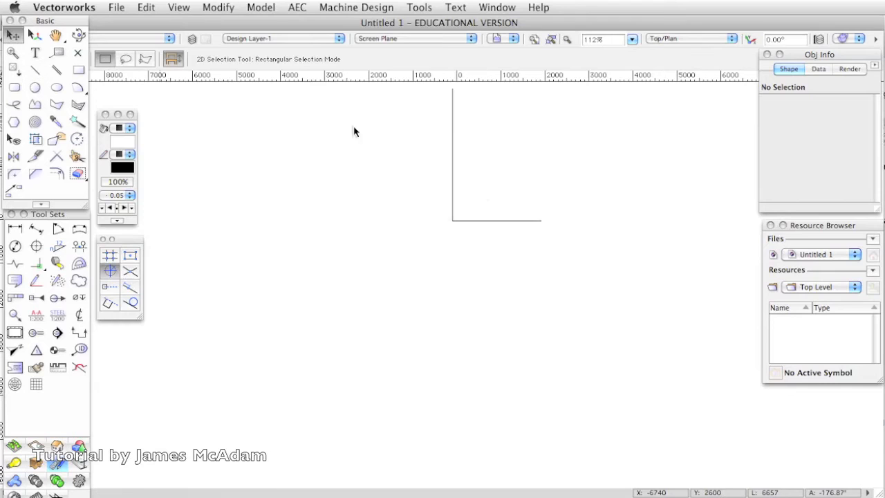
{"action": "left_click", "coordinate": [513, 223]}
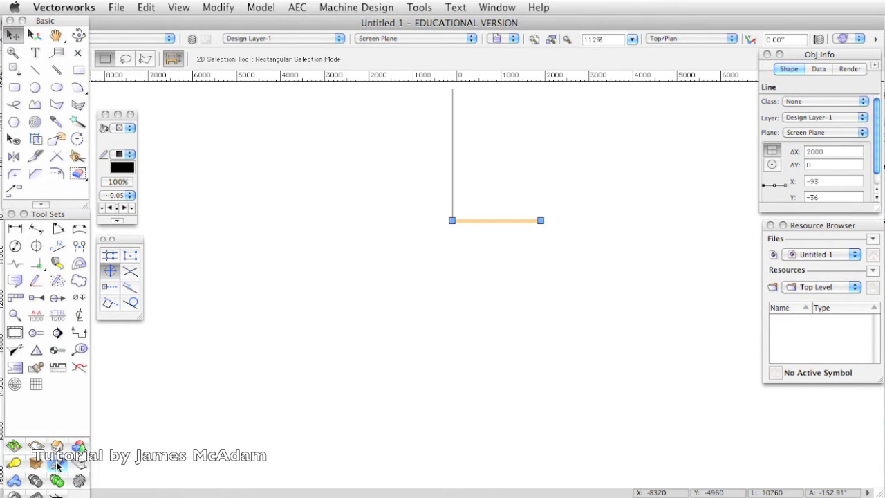
{"action": "left_click", "coordinate": [17, 228]}
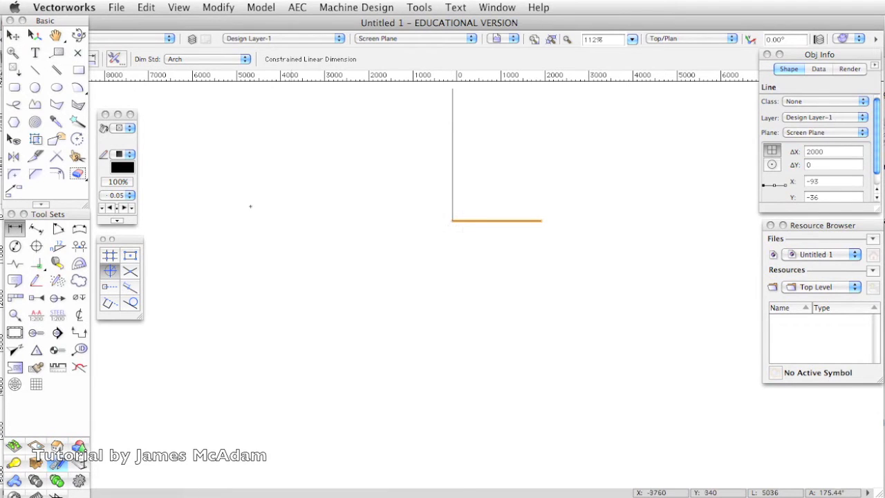
{"action": "left_click", "coordinate": [135, 255]}
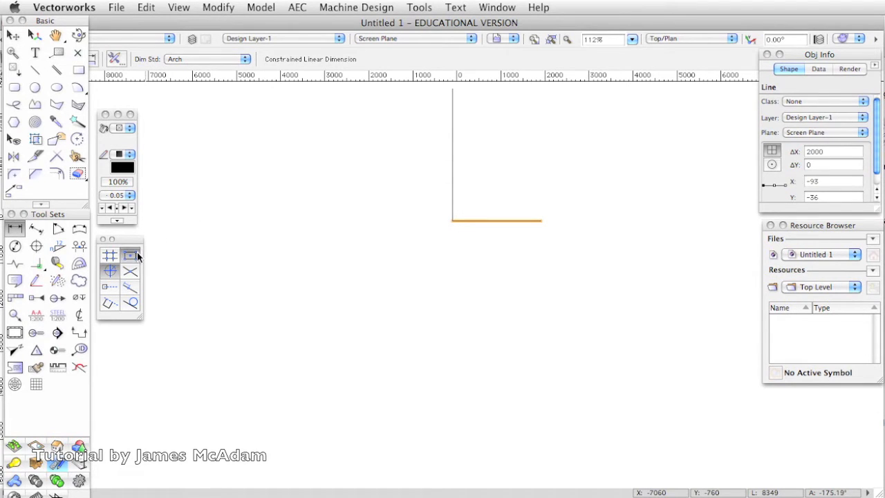
- Dimension the horizontal line from end to end just above it, and cut the dimension out again
{"action": "left_click", "coordinate": [452, 220]}
{"action": "left_click", "coordinate": [541, 221]}
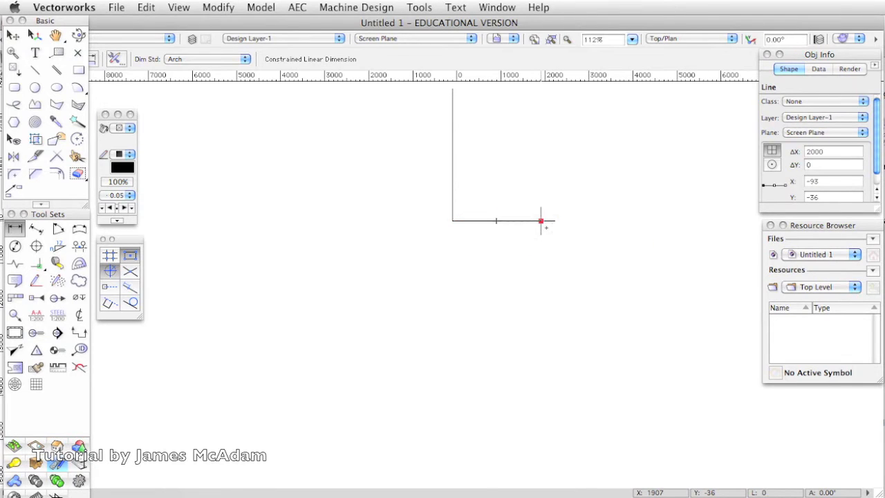
{"action": "left_click", "coordinate": [496, 197]}
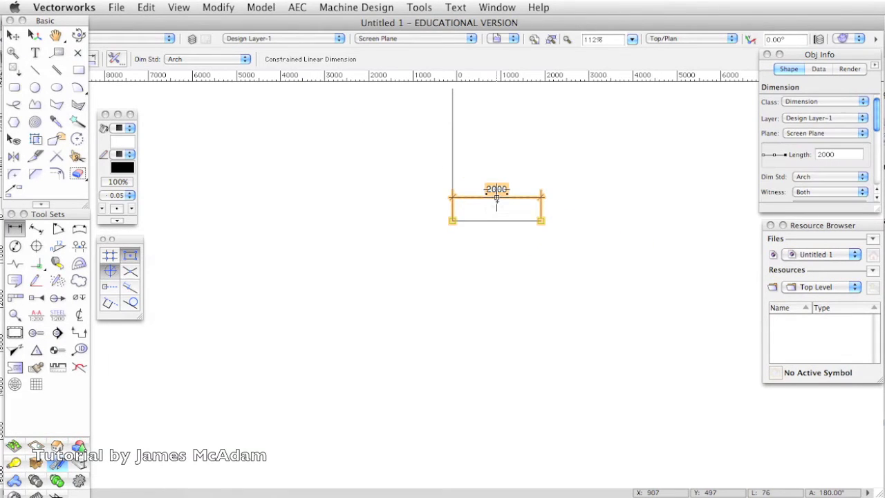
{"action": "scroll", "coordinate": [496, 201], "scroll_direction": "up", "scroll_amount": 3}
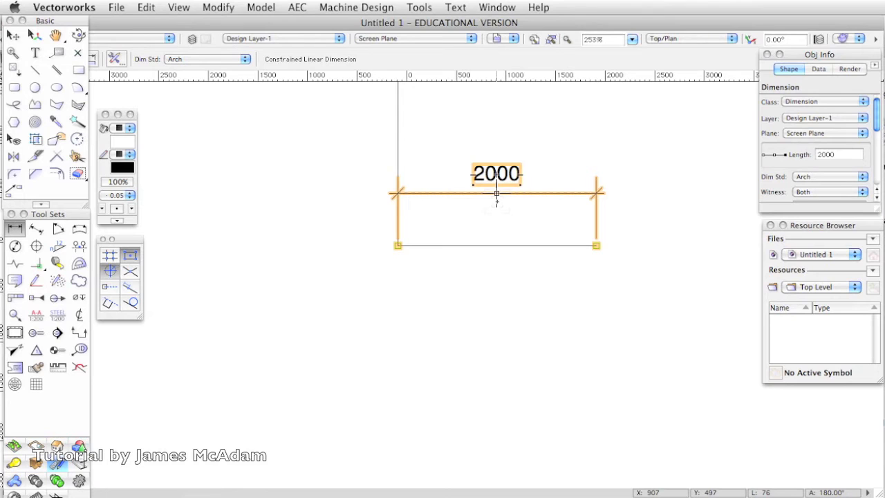
{"action": "left_click", "coordinate": [146, 7]}
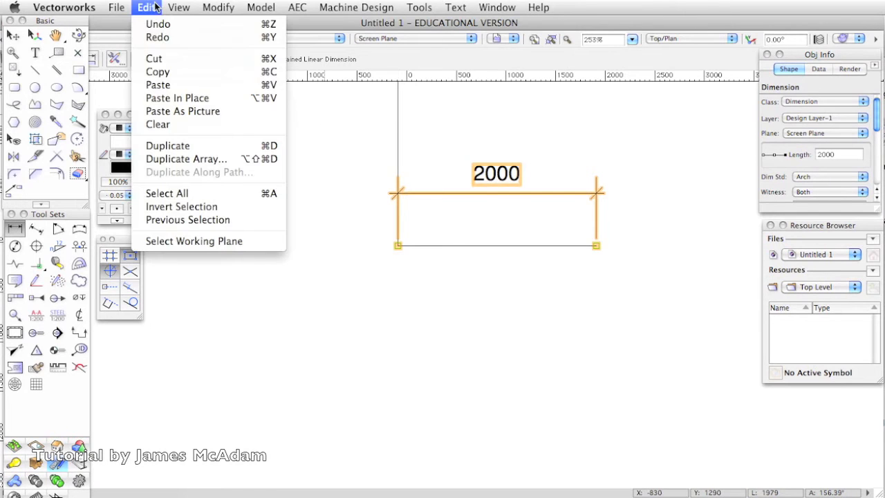
{"action": "left_click", "coordinate": [155, 60]}
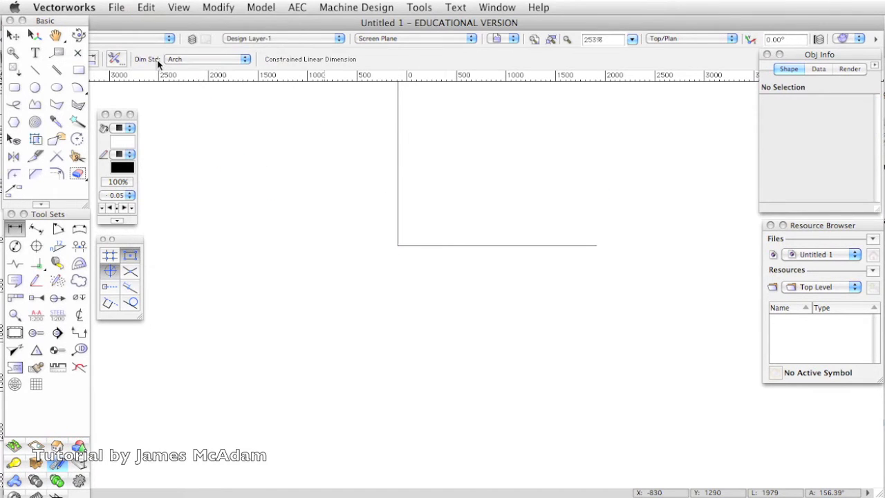
- Draw a horizontal line about 2049 mm long to the right from the upper end of the vertical line
{"action": "scroll", "coordinate": [445, 277], "scroll_direction": "down", "scroll_amount": 1}
{"action": "scroll", "coordinate": [444, 277], "scroll_direction": "down", "scroll_amount": 2}
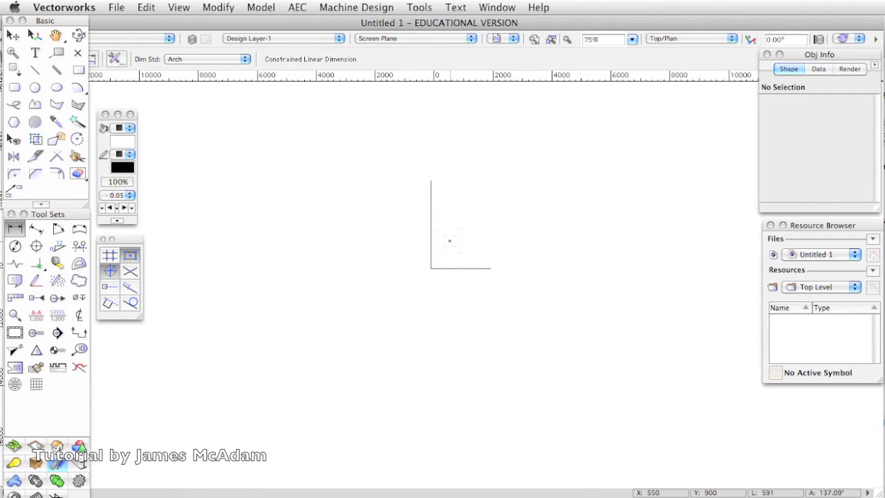
{"action": "left_click", "coordinate": [34, 70]}
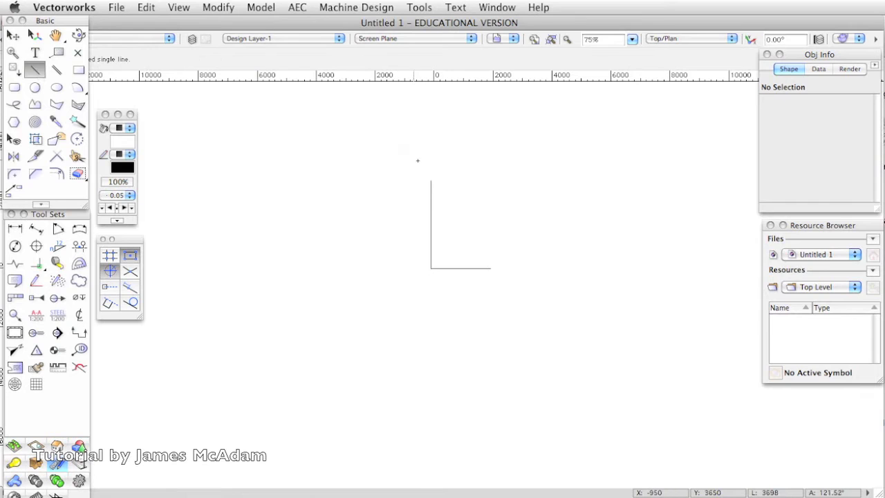
{"action": "left_click", "coordinate": [431, 180]}
{"action": "scroll", "coordinate": [492, 180], "scroll_direction": "up", "scroll_amount": 4}
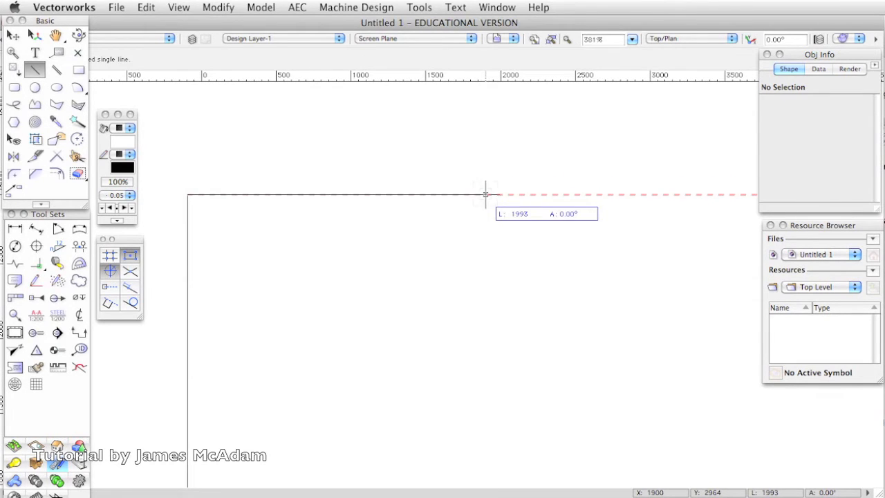
{"action": "left_click", "coordinate": [494, 194]}
- Draw a notch about 370 mm deep and 1128 mm wide with three lines from the upper line's right end
{"action": "left_click", "coordinate": [494, 250]}
{"action": "left_click", "coordinate": [495, 249]}
{"action": "left_click", "coordinate": [662, 249]}
{"action": "left_click", "coordinate": [662, 249]}
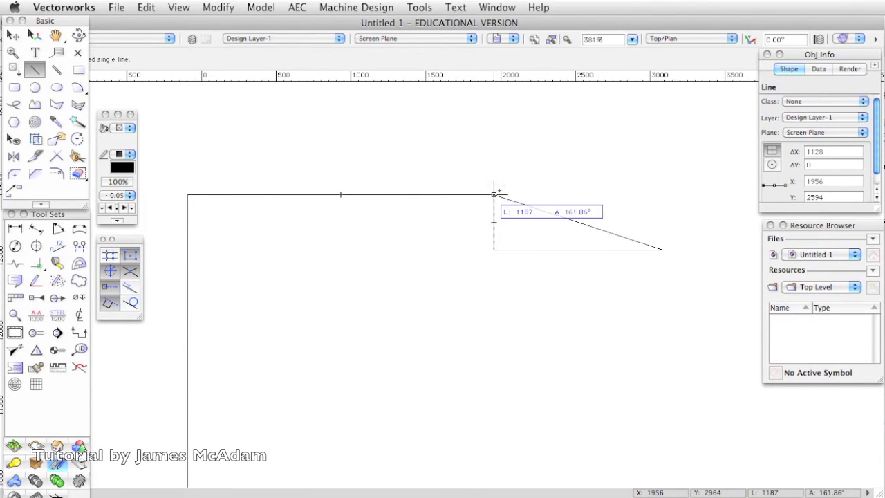
{"action": "left_click", "coordinate": [663, 195]}
- Draw a 2000 mm horizontal line to the right from the notch's upper right corner
{"action": "left_click", "coordinate": [663, 196]}
{"action": "scroll", "coordinate": [593, 195], "scroll_direction": "down", "scroll_amount": 5}
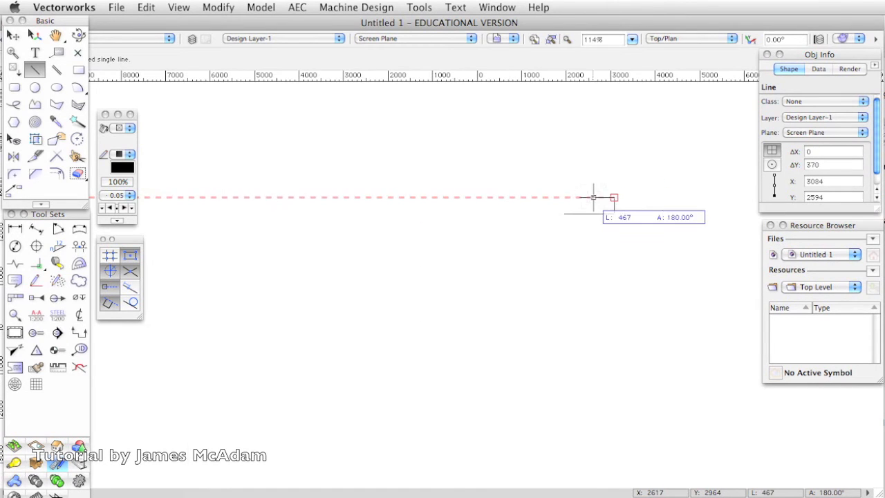
{"action": "key", "text": "Return"}
{"action": "left_click", "coordinate": [704, 197]}
- Draw a 3000 mm line straight down from there and close the outline back to the bottom line's open end
{"action": "left_click", "coordinate": [704, 197]}
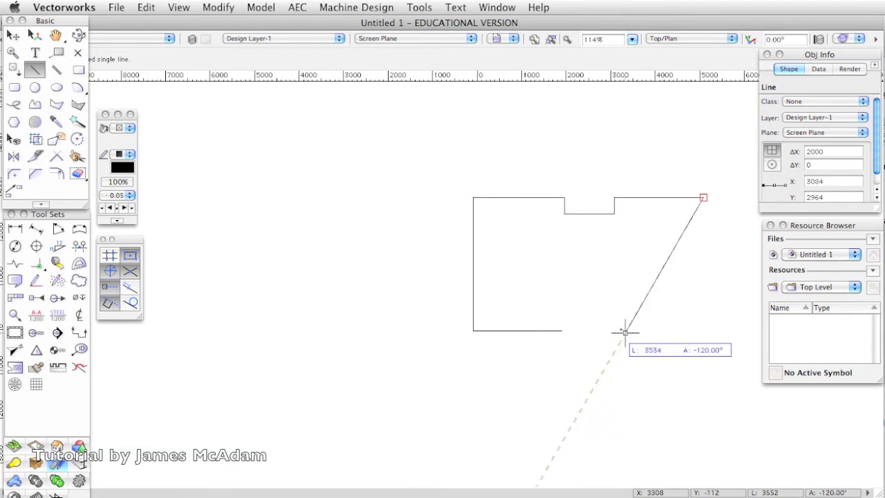
{"action": "left_click", "coordinate": [703, 330]}
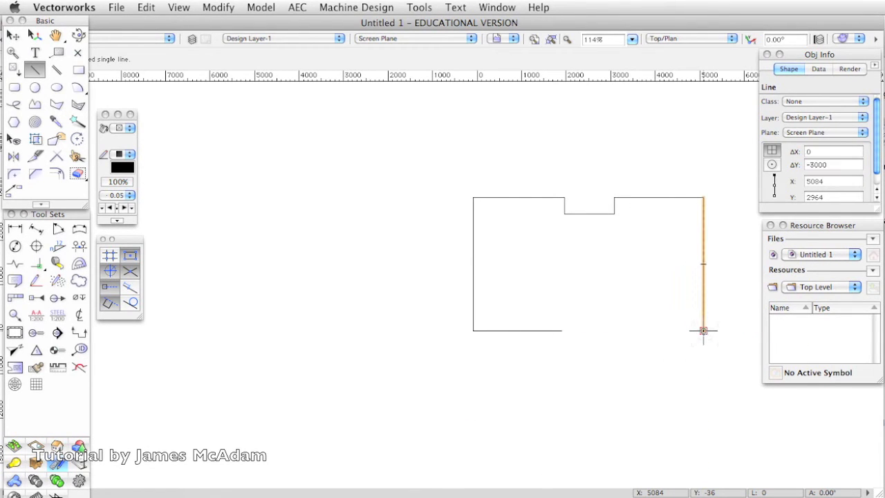
{"action": "left_click", "coordinate": [703, 330]}
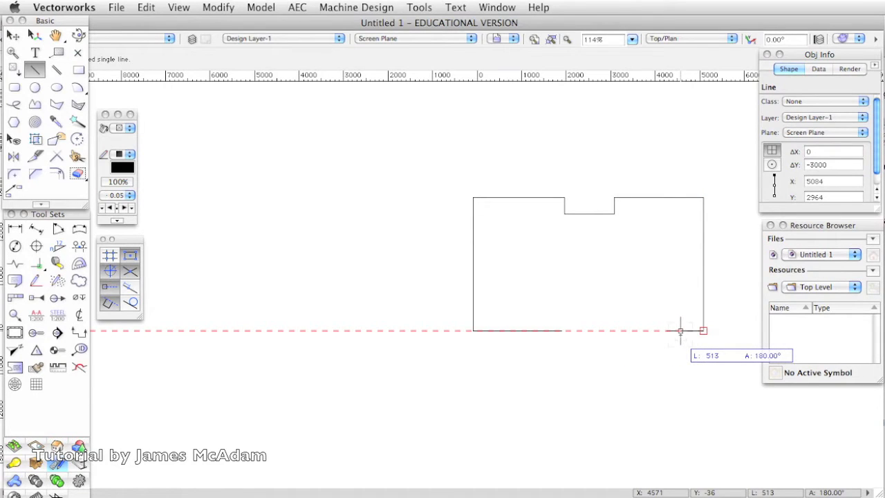
{"action": "left_click", "coordinate": [562, 330]}
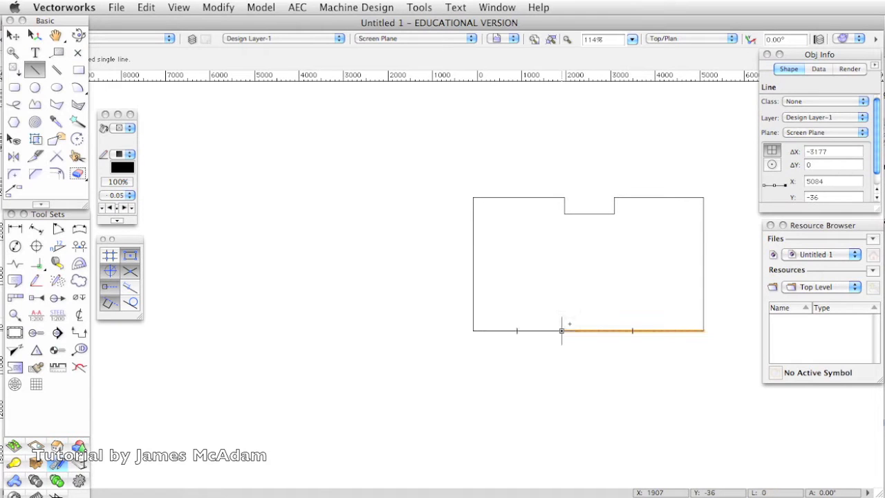
{"action": "key", "text": "x"}
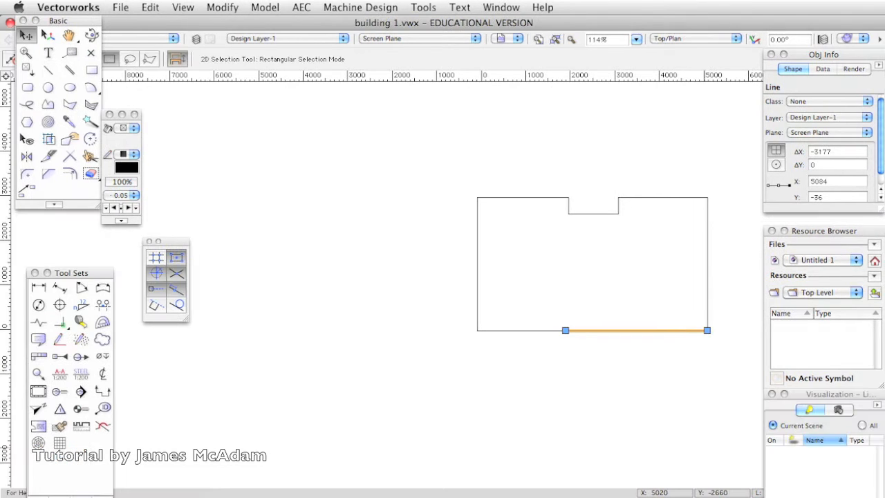
- Offset a duplicate of the outline's left vertical line 150 mm outward
{"action": "left_click", "coordinate": [477, 218]}
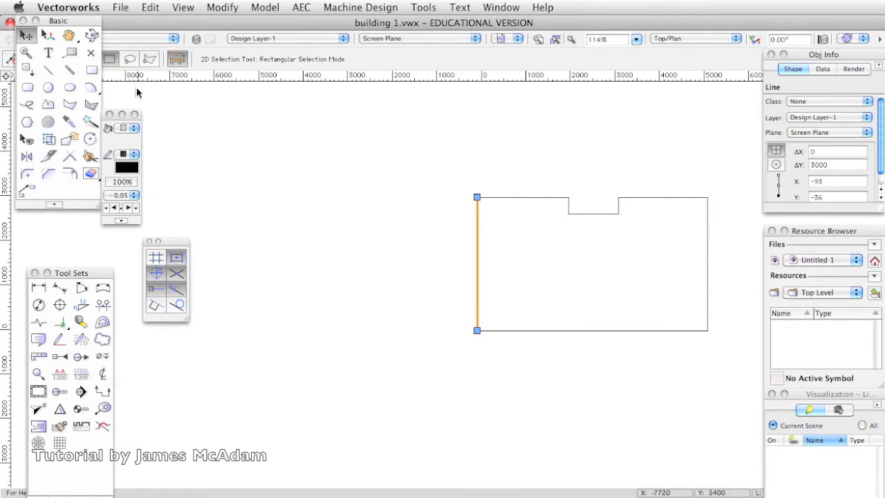
{"action": "left_click", "coordinate": [70, 175]}
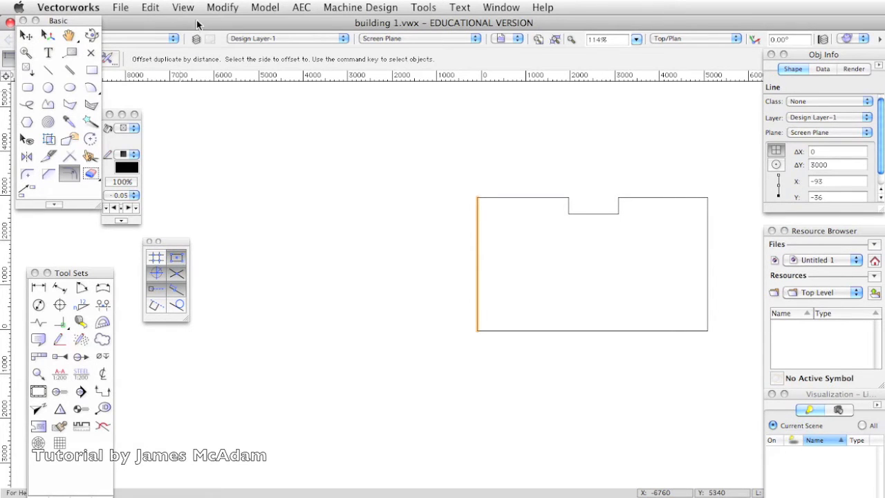
{"action": "left_click_drag", "start_coordinate": [188, 25], "coordinate": [258, 8]}
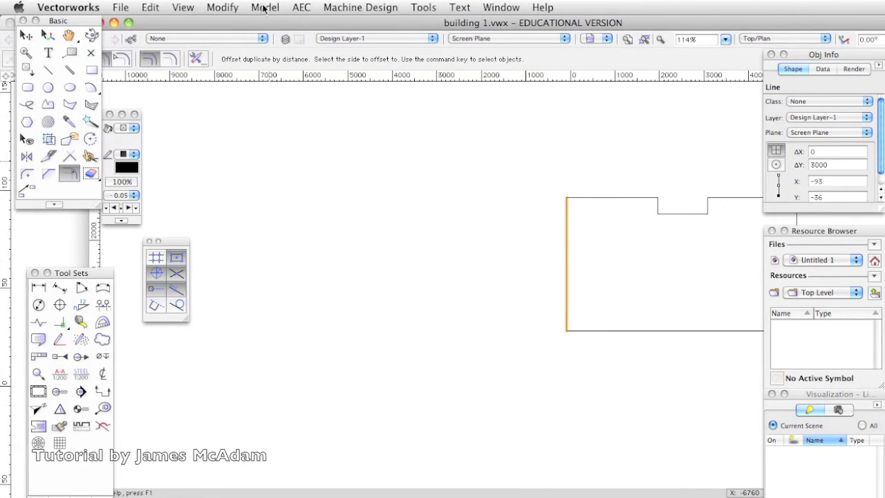
{"action": "left_click", "coordinate": [197, 59]}
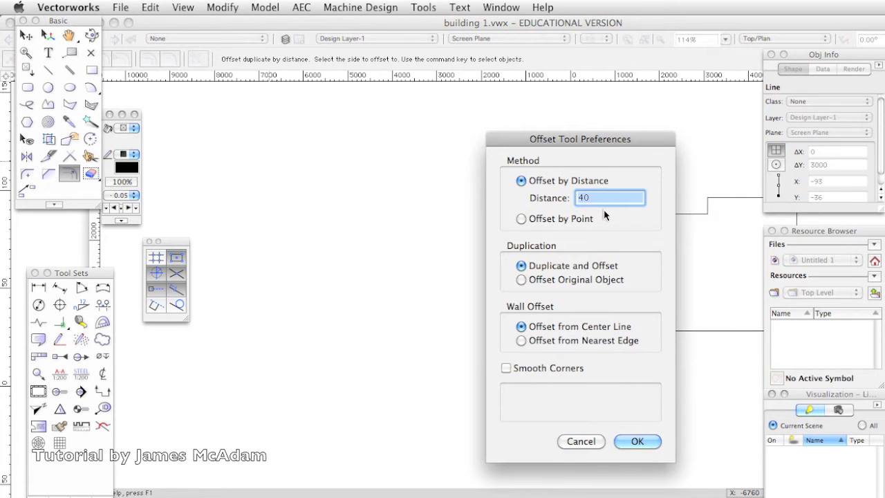
{"action": "type", "text": "150"}
{"action": "key", "text": "Return"}
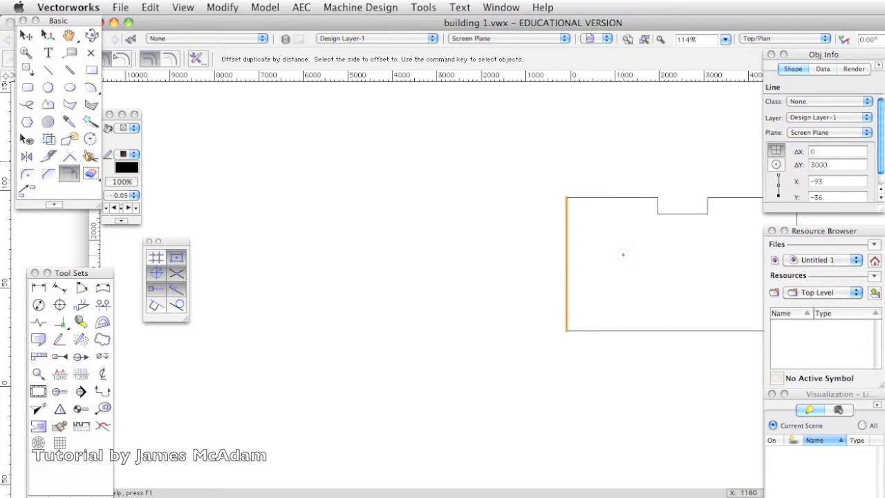
{"action": "left_click", "coordinate": [534, 249]}
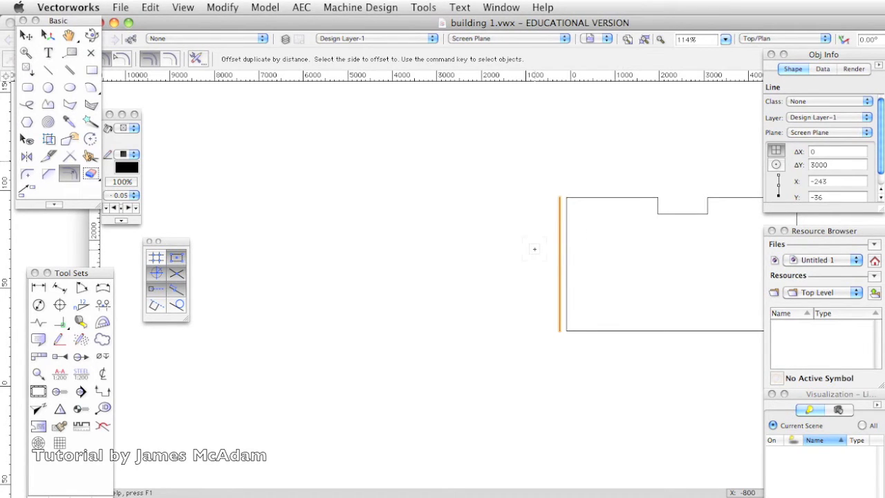
- Offset duplicates of the two bottom lines and the upper line left of the notch 150 mm outward
{"action": "key", "text": "x"}
{"action": "key", "text": "x"}
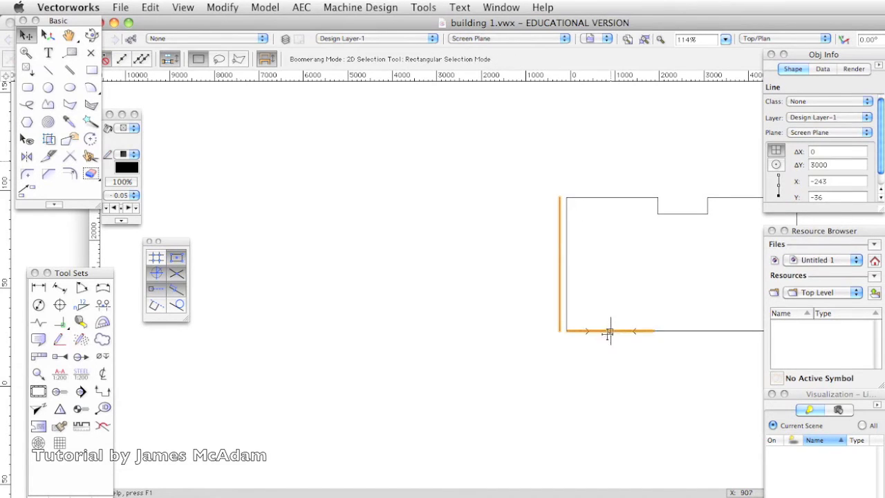
{"action": "left_click", "coordinate": [607, 331]}
{"action": "left_click", "coordinate": [608, 360]}
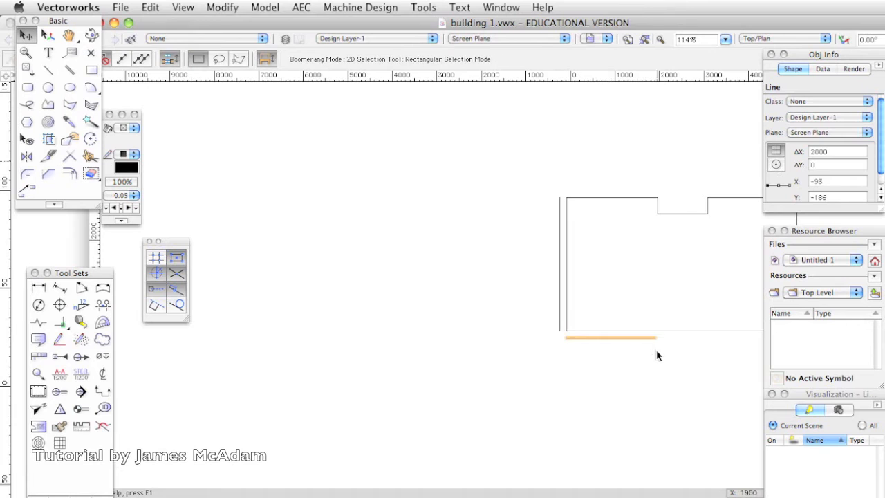
{"action": "left_click", "coordinate": [672, 333], "text": "super"}
{"action": "left_click", "coordinate": [676, 351]}
{"action": "left_click", "coordinate": [603, 196], "text": "super"}
{"action": "left_click", "coordinate": [599, 174]}
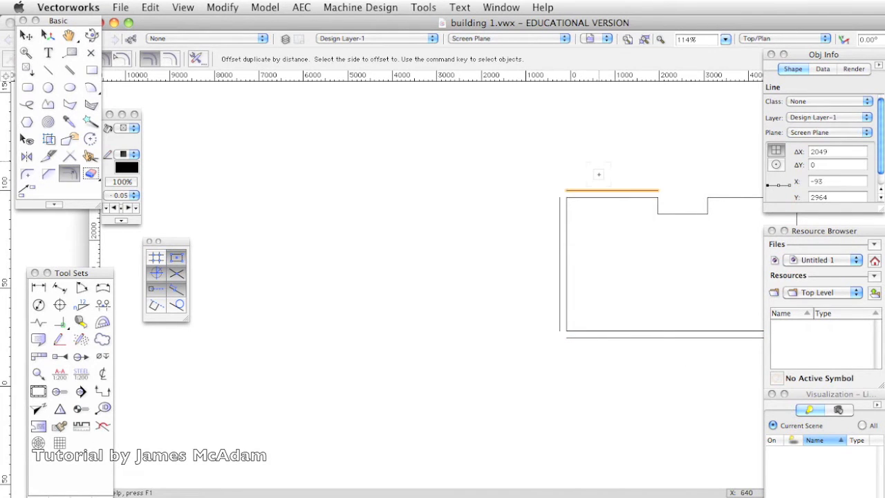
- Offset duplicates of the notch's left side, base and right side 150 mm into the notch opening
{"action": "left_click", "coordinate": [659, 202], "text": "super"}
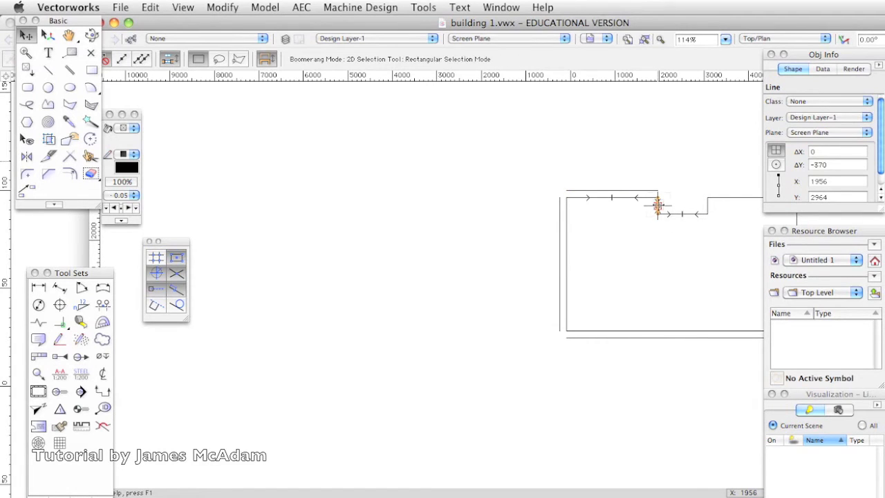
{"action": "left_click", "coordinate": [668, 207]}
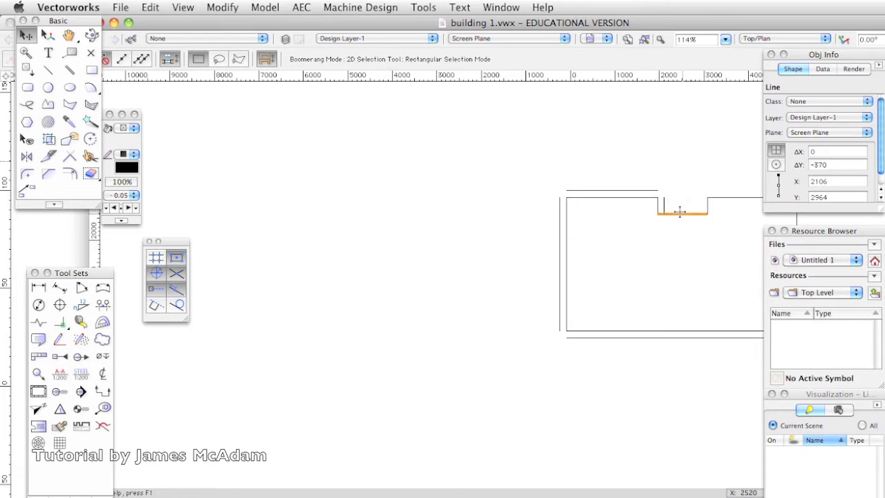
{"action": "left_click", "coordinate": [681, 202]}
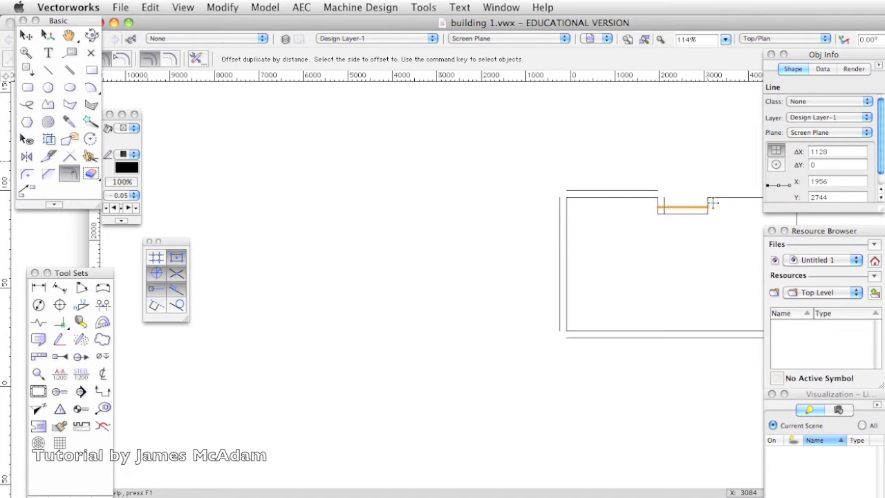
{"action": "left_click", "coordinate": [707, 204], "text": "super"}
{"action": "left_click", "coordinate": [695, 207]}
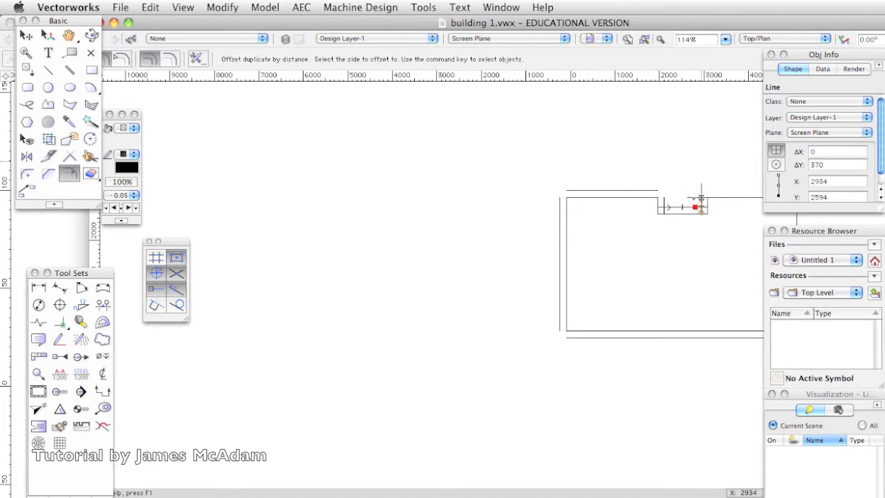
- Offset duplicates of the upper line right of the notch and the outline's right vertical line 150 mm outward
{"action": "left_click", "coordinate": [728, 197], "text": "super"}
{"action": "left_click", "coordinate": [725, 177]}
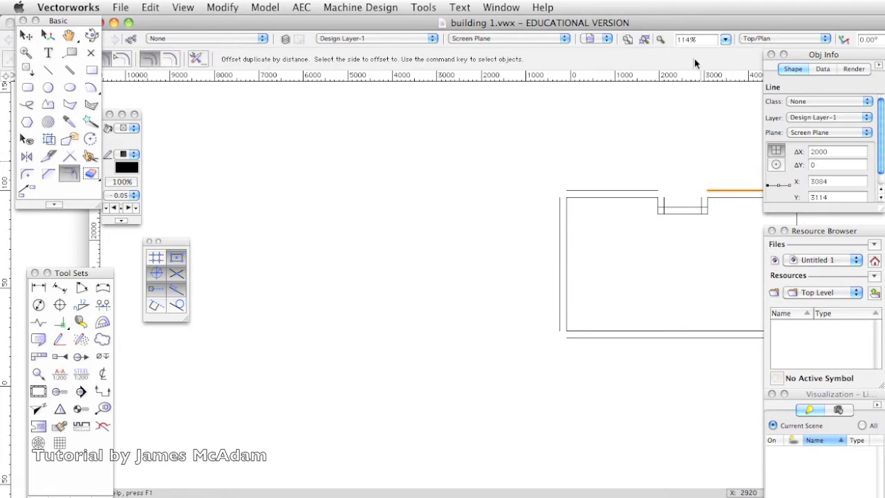
{"action": "left_click_drag", "start_coordinate": [682, 30], "coordinate": [594, 8]}
{"action": "key", "text": "x"}
{"action": "left_click", "coordinate": [710, 277]}
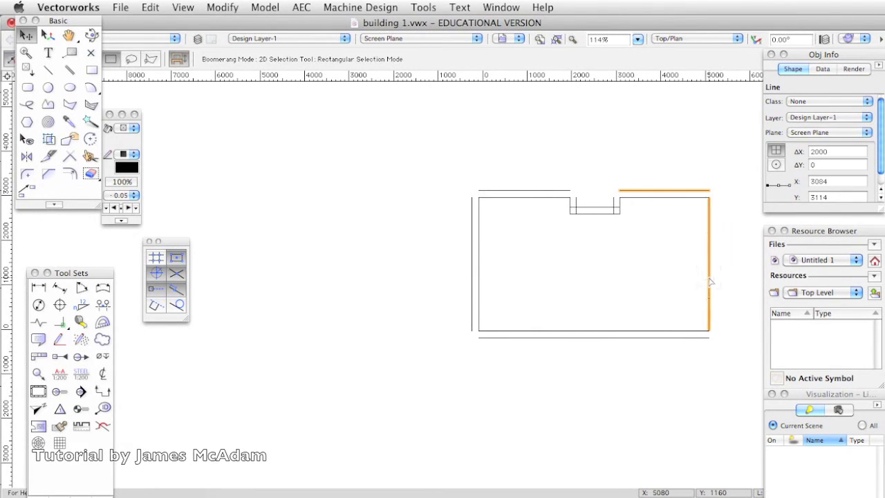
{"action": "key", "text": "-"}
{"action": "left_click", "coordinate": [728, 283]}
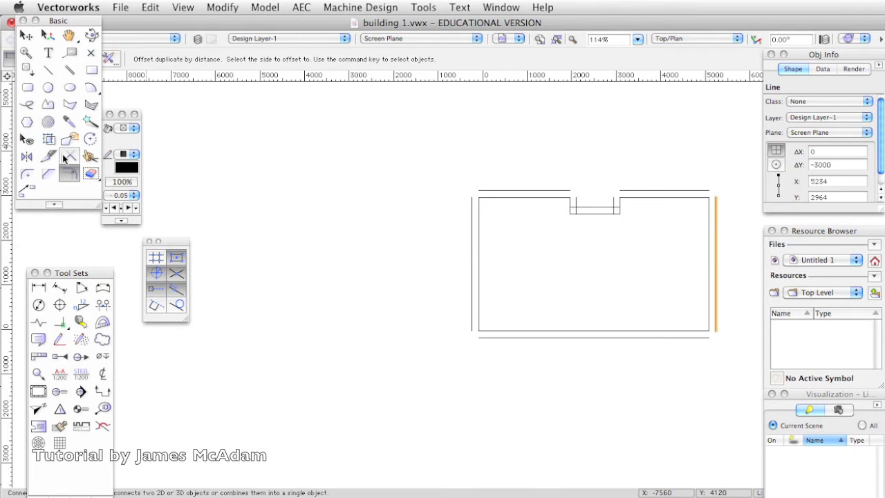
- Connect the outer offset lines at the building's four corners so each pair meets
{"action": "left_click", "coordinate": [65, 159]}
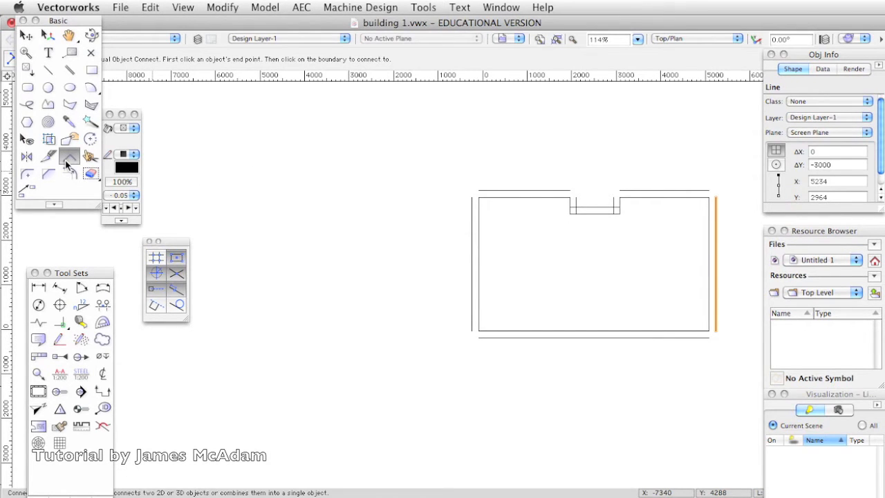
{"action": "left_click", "coordinate": [469, 224]}
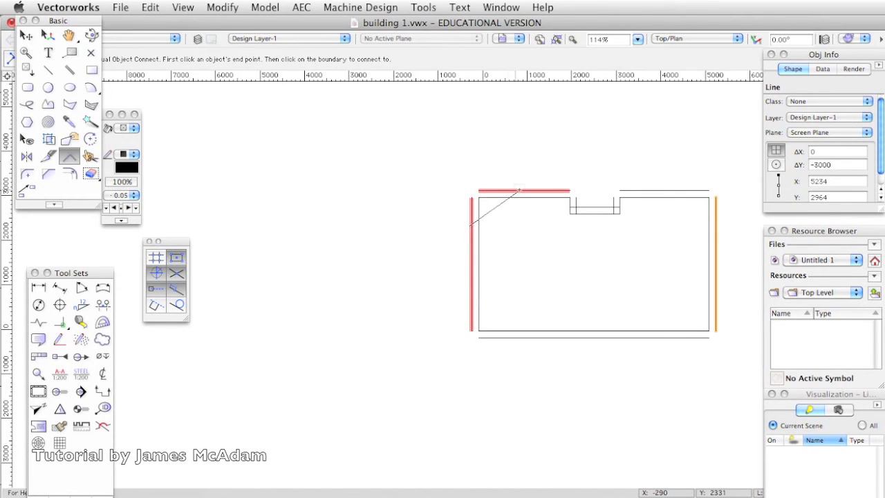
{"action": "left_click", "coordinate": [535, 190]}
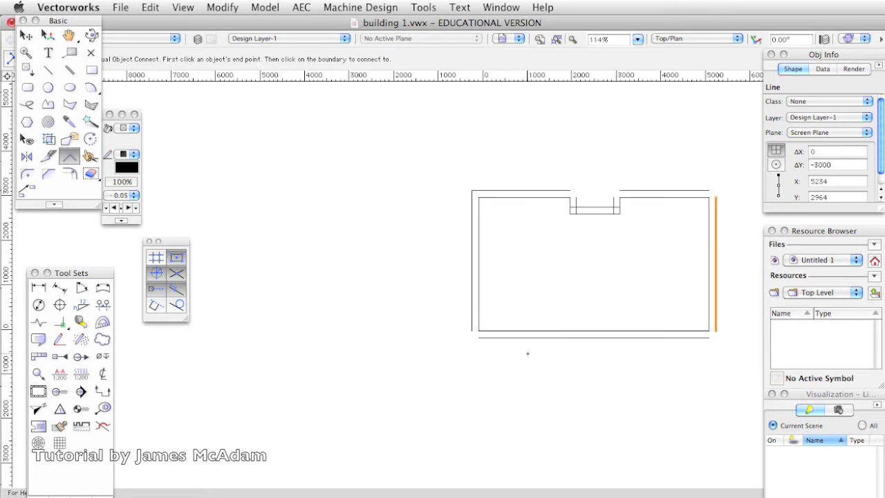
{"action": "left_click", "coordinate": [471, 307]}
{"action": "left_click", "coordinate": [502, 338]}
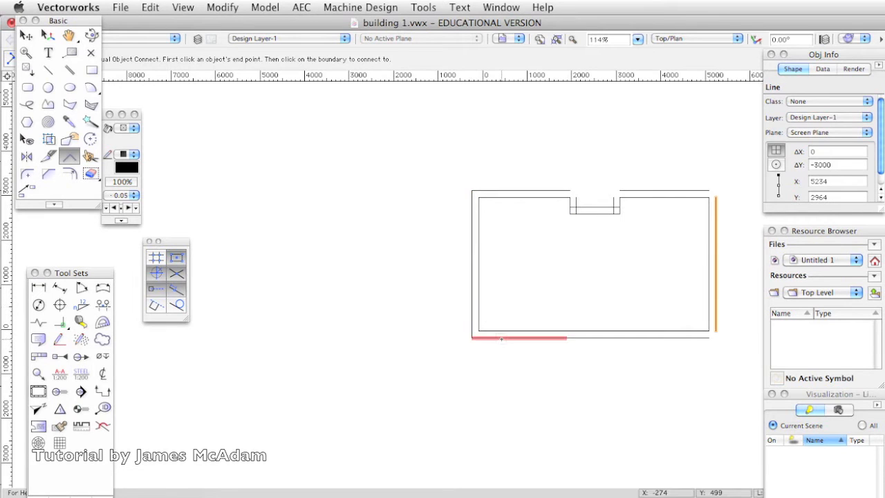
{"action": "left_click", "coordinate": [694, 338]}
{"action": "left_click", "coordinate": [713, 313]}
{"action": "left_click", "coordinate": [714, 225]}
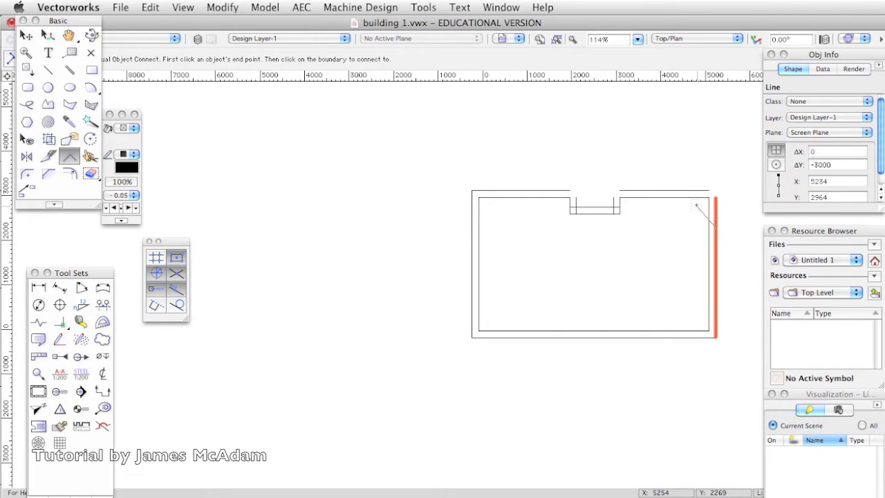
{"action": "left_click", "coordinate": [689, 191]}
- Connect the outer upper lines on both sides of the notch to the notch's offset side lines
{"action": "left_click", "coordinate": [651, 193]}
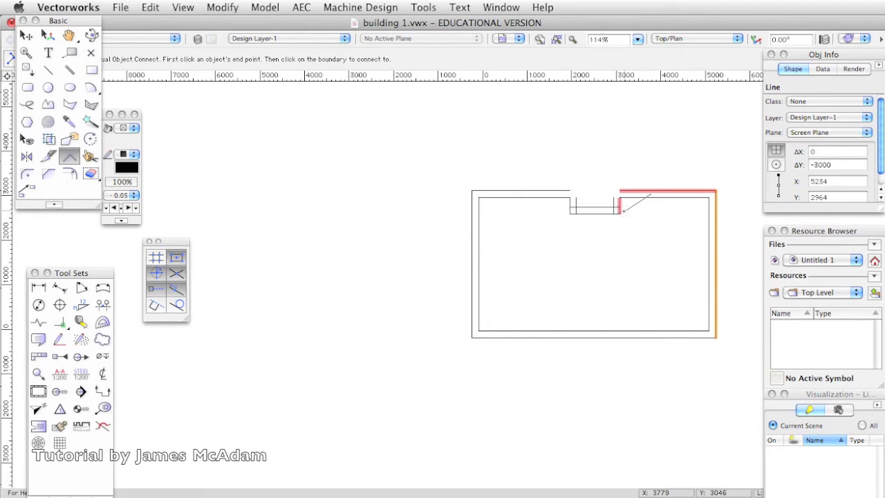
{"action": "left_click", "coordinate": [614, 205]}
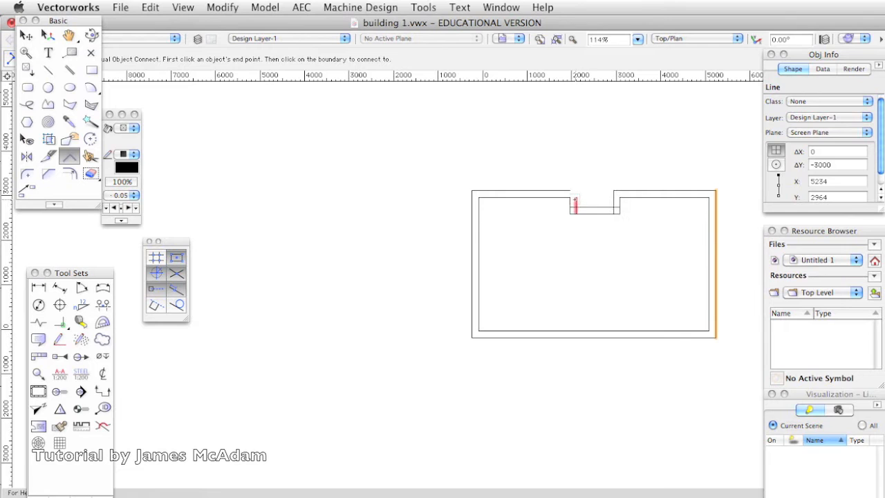
{"action": "left_click", "coordinate": [573, 206]}
{"action": "left_click", "coordinate": [565, 191]}
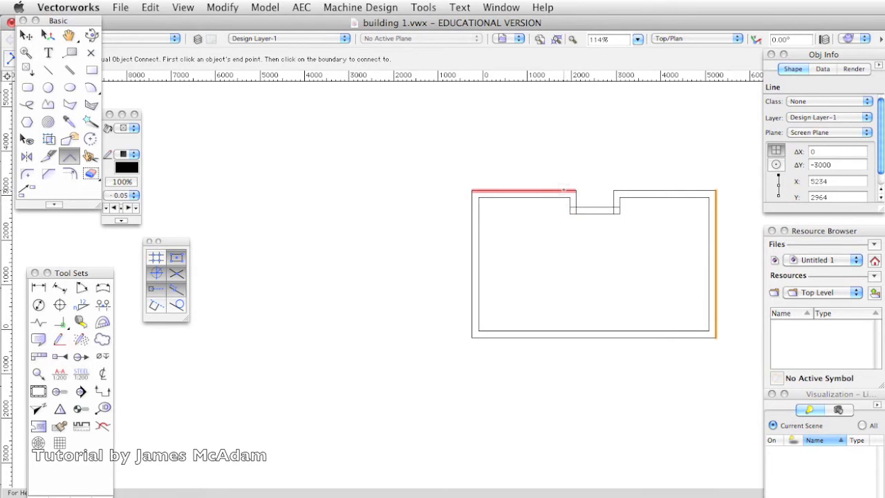
- Trim the overlapping ends of the offset lines at the notch's two inner corners
{"action": "left_click", "coordinate": [91, 156]}
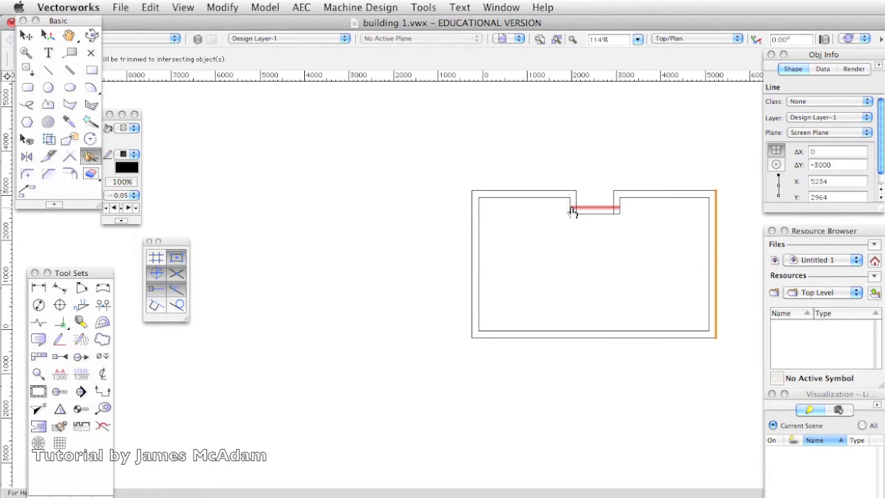
{"action": "scroll", "coordinate": [573, 212], "scroll_direction": "up", "scroll_amount": 4}
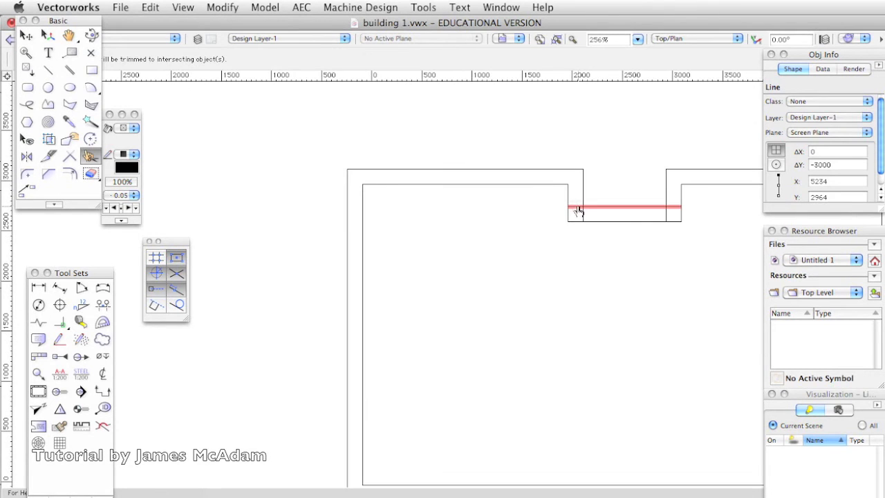
{"action": "left_click", "coordinate": [575, 211]}
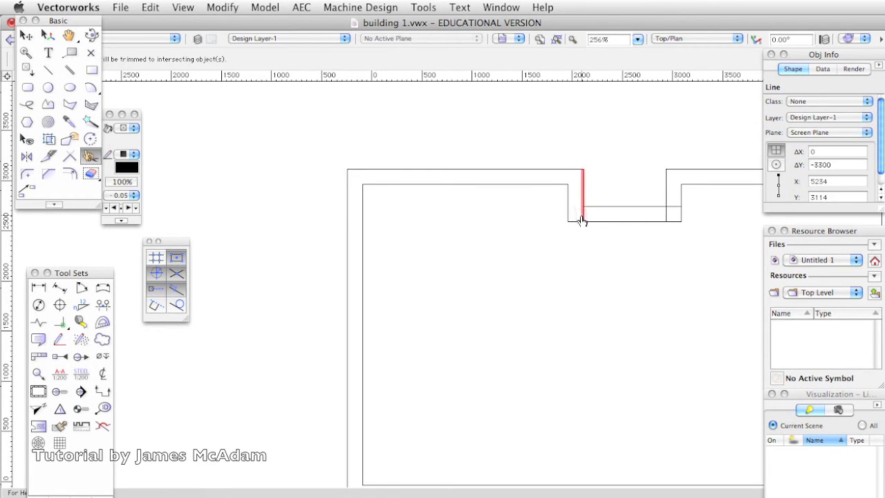
{"action": "left_click", "coordinate": [580, 220]}
{"action": "key", "text": "super+z"}
{"action": "left_click", "coordinate": [584, 213]}
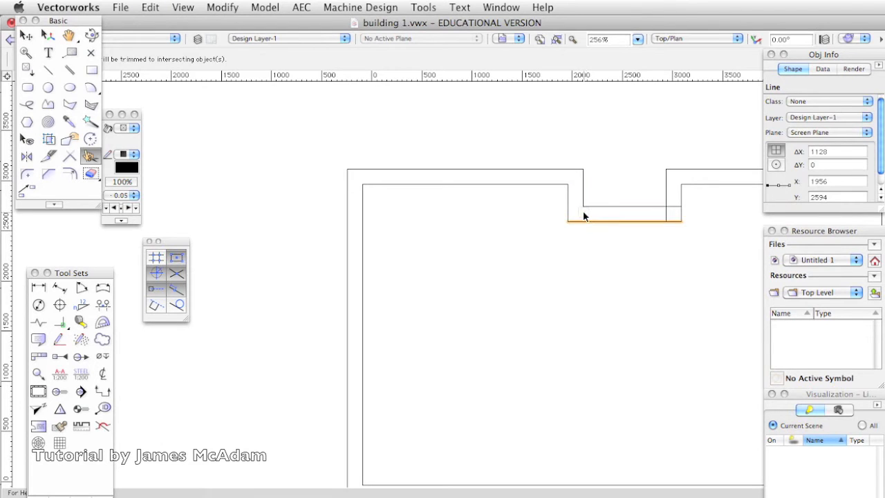
{"action": "left_click", "coordinate": [667, 216]}
{"action": "left_click", "coordinate": [672, 207]}
- Draw a rectangle about 1100 mm wide and 150 mm high inside the upper wall left of the notch
{"action": "scroll", "coordinate": [574, 197], "scroll_direction": "down", "scroll_amount": 5}
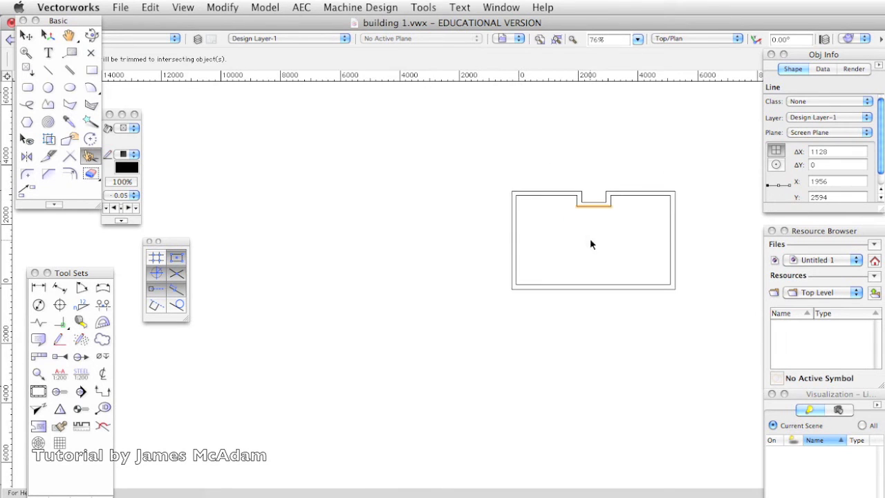
{"action": "scroll", "coordinate": [591, 244], "scroll_direction": "up", "scroll_amount": 2}
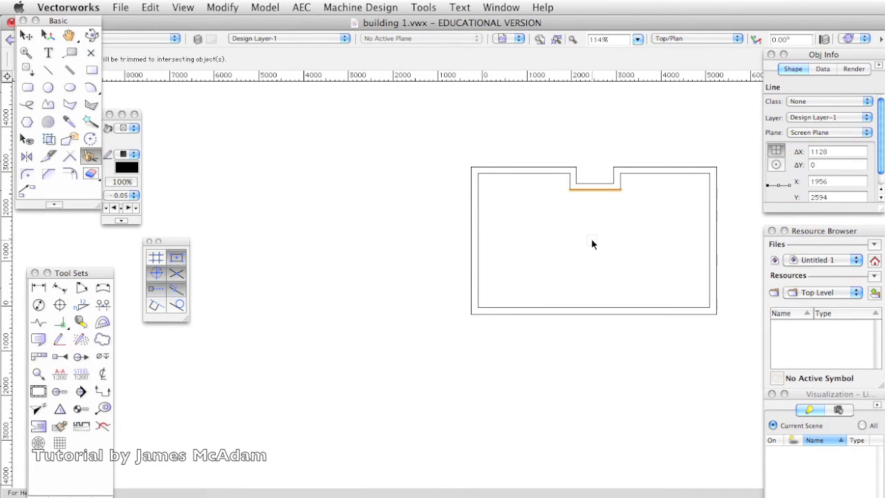
{"action": "left_click", "coordinate": [91, 69]}
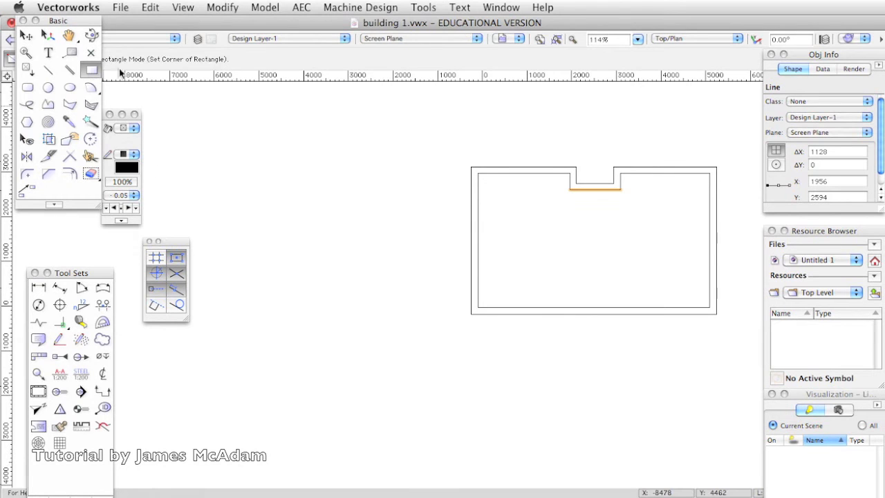
{"action": "left_click", "coordinate": [497, 168]}
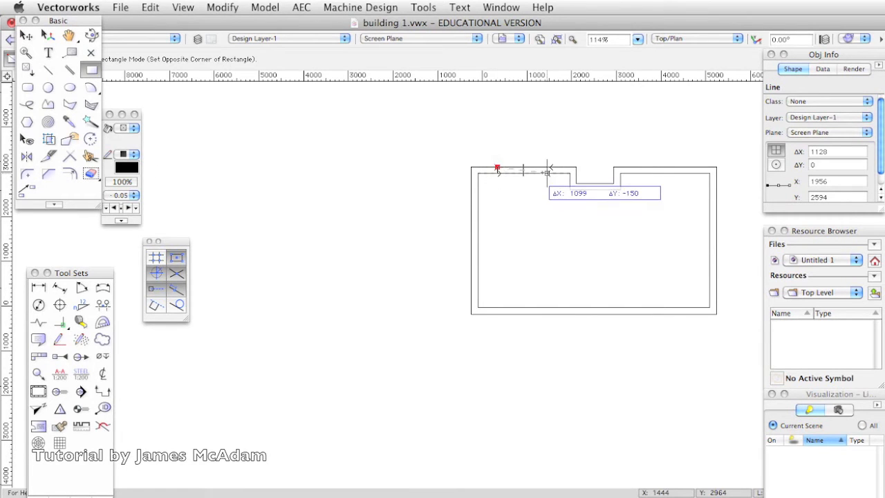
{"action": "left_click", "coordinate": [547, 172]}
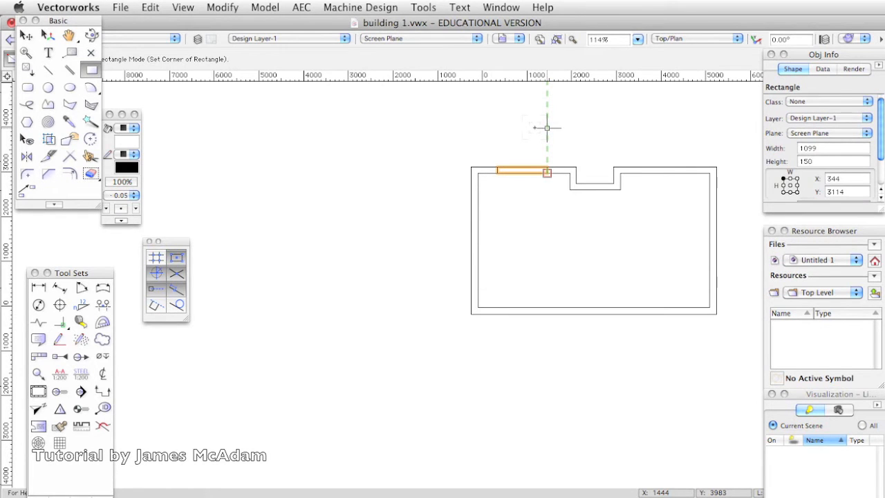
- Copy and paste the wall rectangle, and move the copy onto the upper wall right of the notch
{"action": "left_click", "coordinate": [150, 7]}
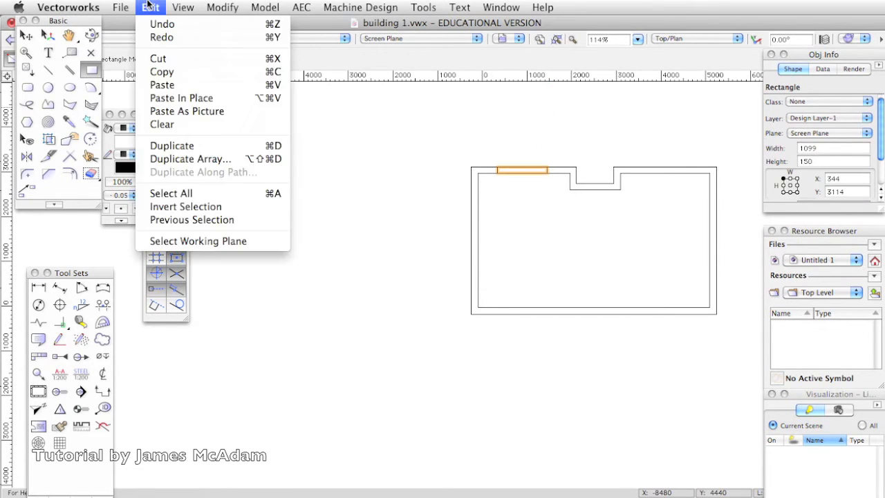
{"action": "left_click", "coordinate": [168, 76]}
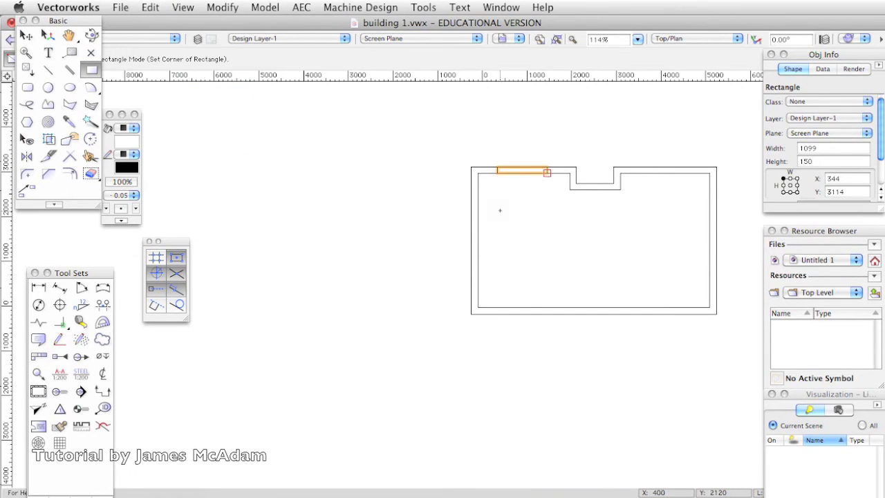
{"action": "left_click", "coordinate": [149, 7]}
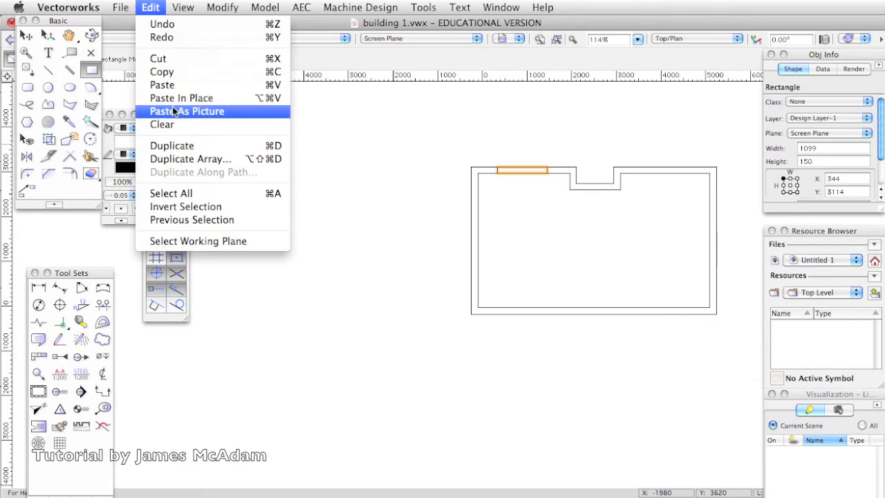
{"action": "left_click", "coordinate": [168, 85]}
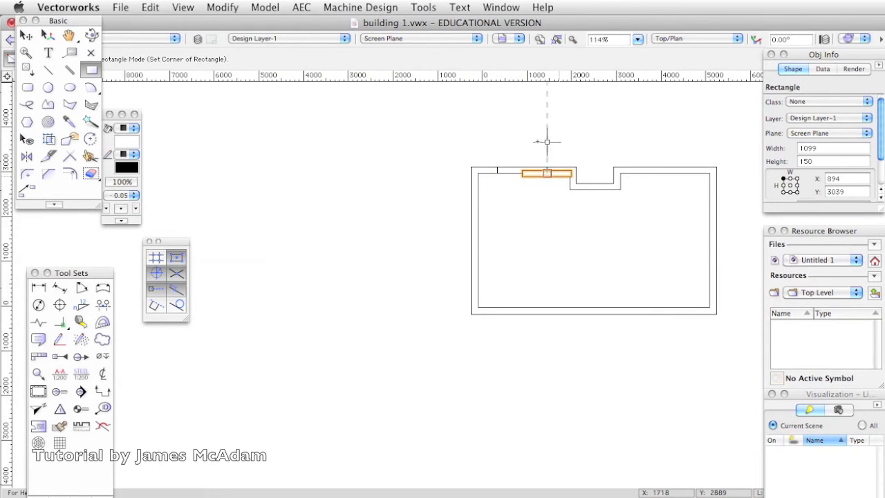
{"action": "key", "text": "x"}
{"action": "left_click_drag", "start_coordinate": [524, 173], "coordinate": [638, 146]}
{"action": "left_click", "coordinate": [660, 131]}
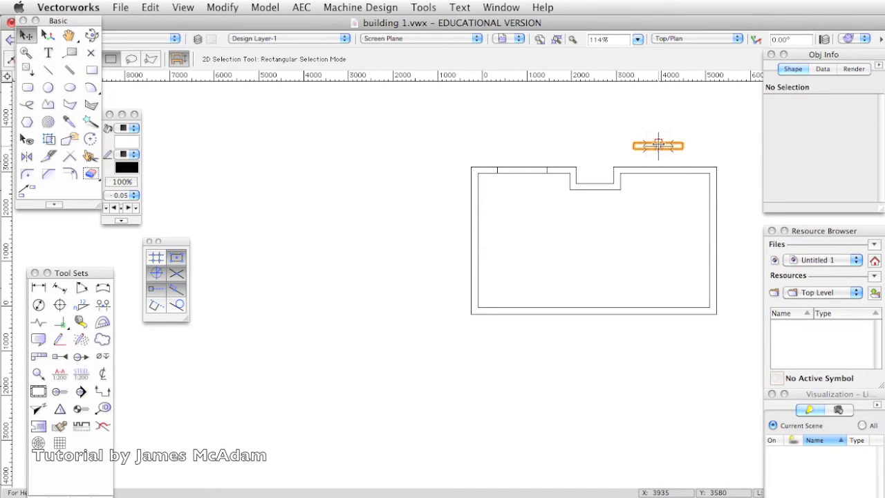
{"action": "left_click_drag", "start_coordinate": [658, 145], "coordinate": [665, 166]}
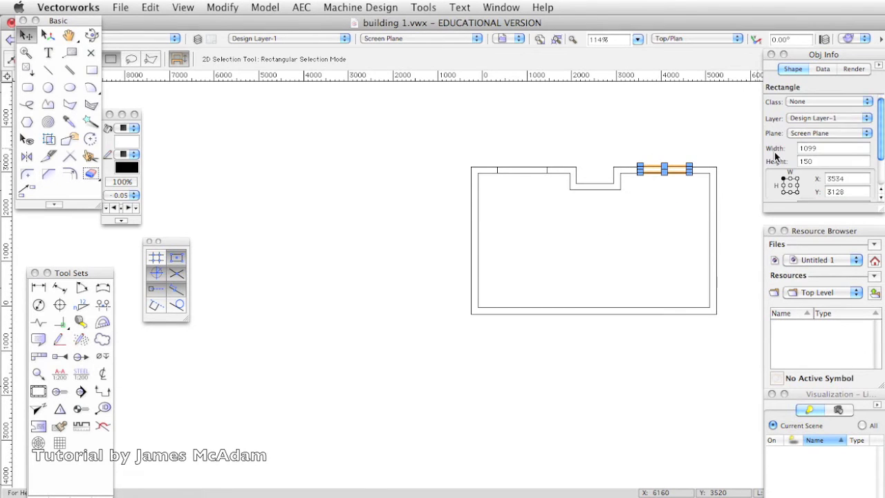
- Set the width of the rectangle right of the notch to 1000 mm
{"action": "left_click", "coordinate": [818, 148]}
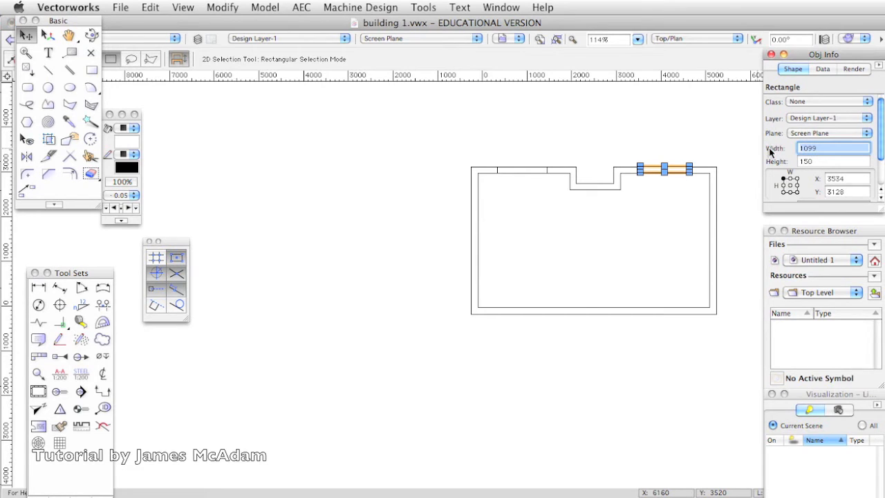
{"action": "left_click", "coordinate": [790, 179]}
{"action": "left_click", "coordinate": [783, 178]}
{"action": "left_click", "coordinate": [827, 144]}
{"action": "type", "text": "100"}
{"action": "key", "text": "Return"}
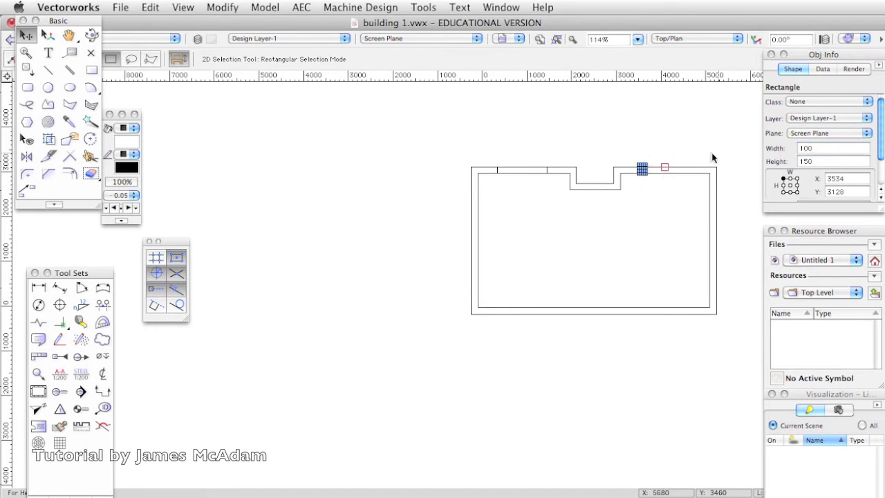
{"action": "left_click", "coordinate": [806, 148]}
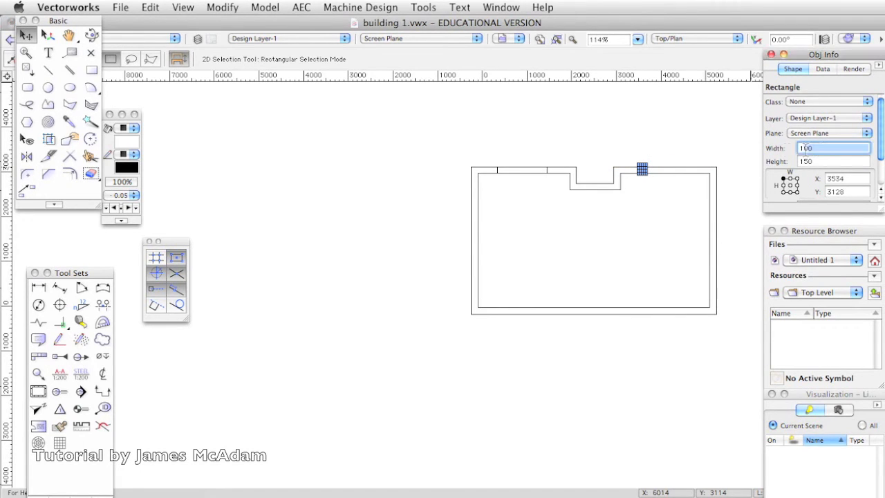
{"action": "type", "text": "1000"}
{"action": "key", "text": "Return"}
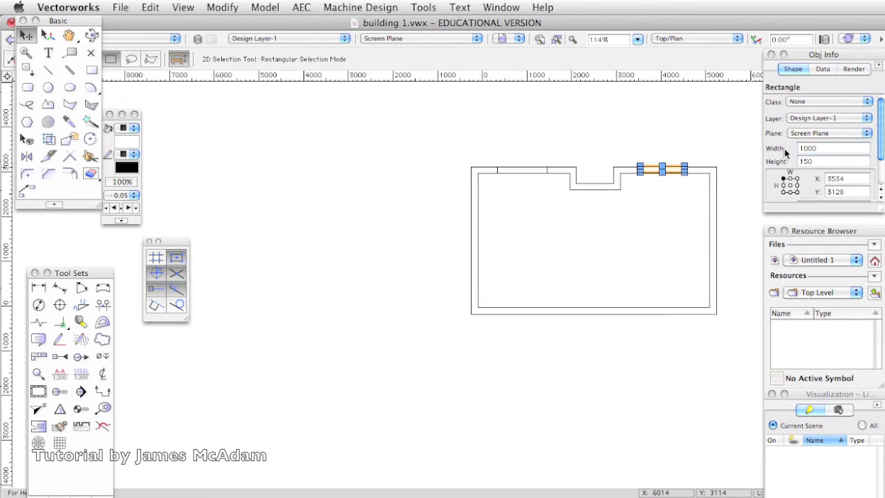
- Move the rectangle right of the notch so it sits flush between the upper wall's two lines
{"action": "left_click", "coordinate": [643, 134]}
{"action": "left_click_drag", "start_coordinate": [663, 166], "coordinate": [547, 170]}
{"action": "left_click", "coordinate": [616, 115]}
{"action": "left_click", "coordinate": [654, 131]}
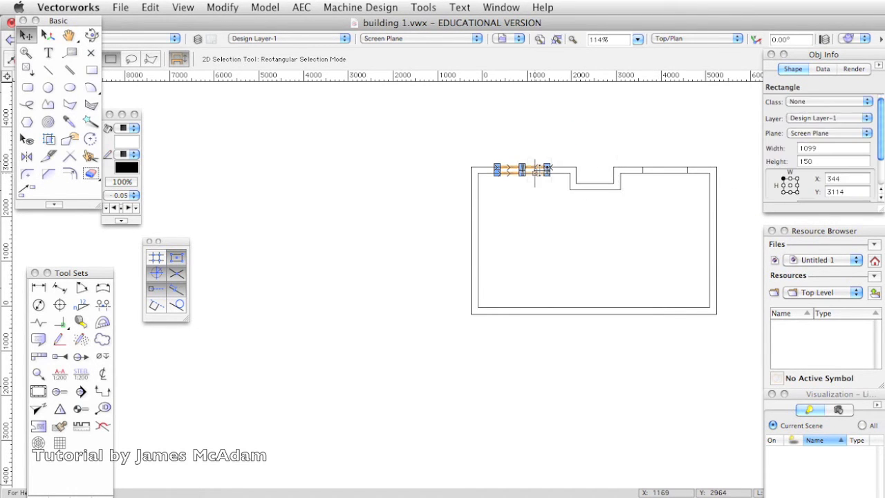
- Set the width of the rectangle in the upper wall left of the notch to 1000 mm
{"action": "left_click", "coordinate": [815, 148]}
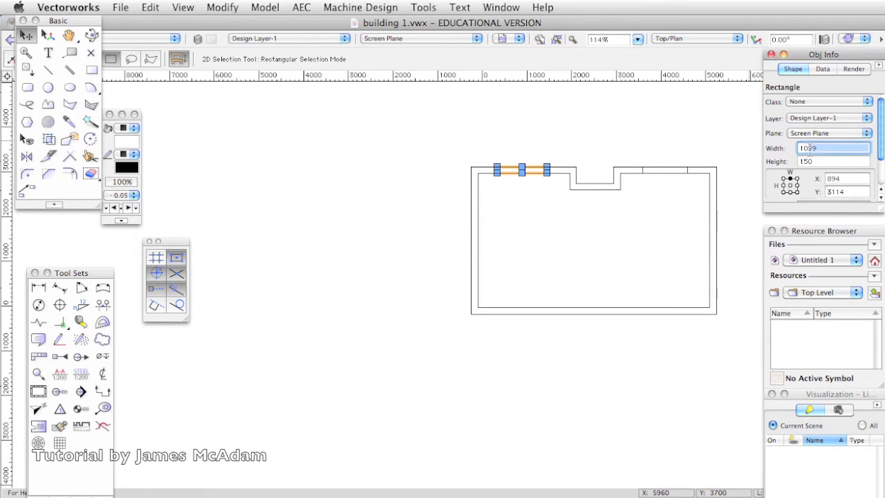
{"action": "type", "text": "1"}
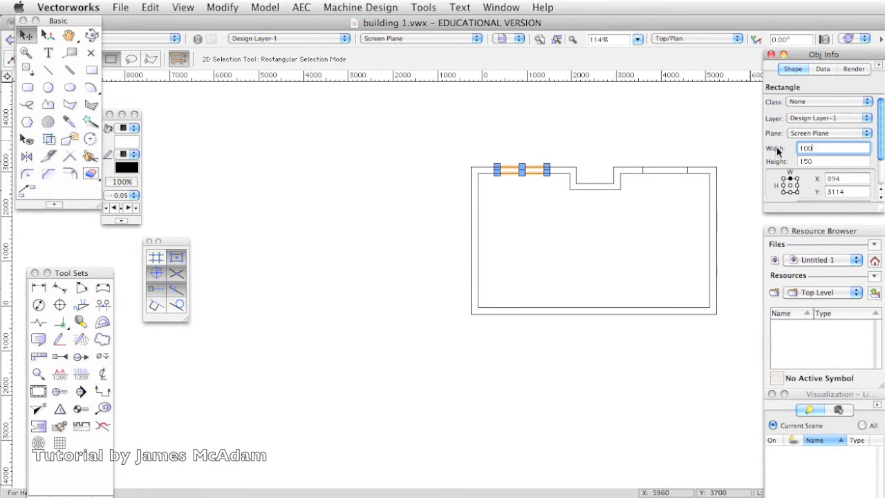
{"action": "type", "text": "00"}
{"action": "key", "text": "Return"}
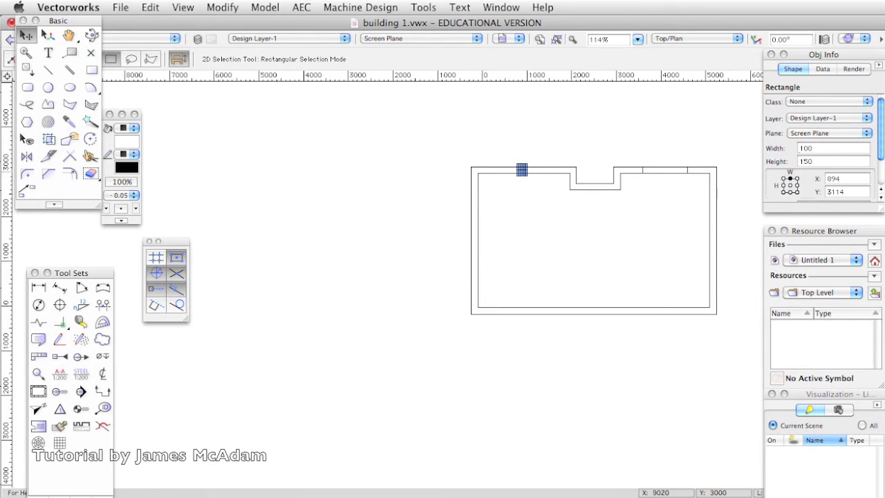
{"action": "left_click", "coordinate": [820, 148]}
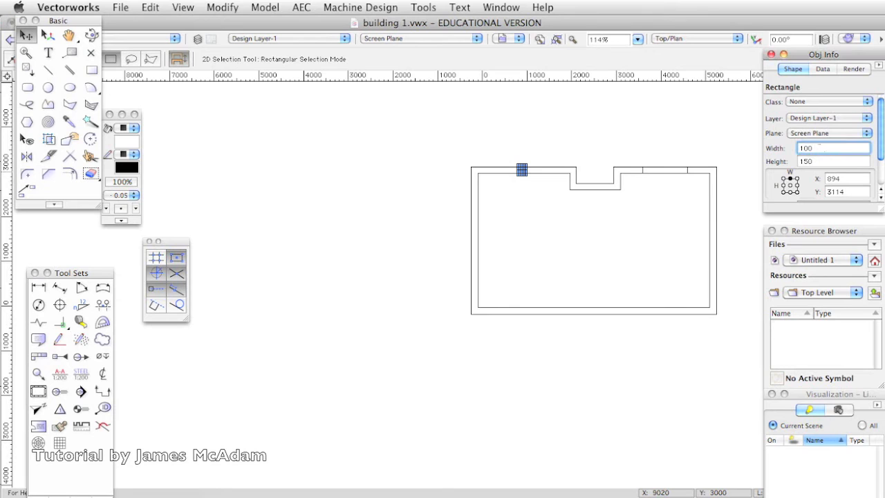
{"action": "type", "text": "0"}
{"action": "key", "text": "Return"}
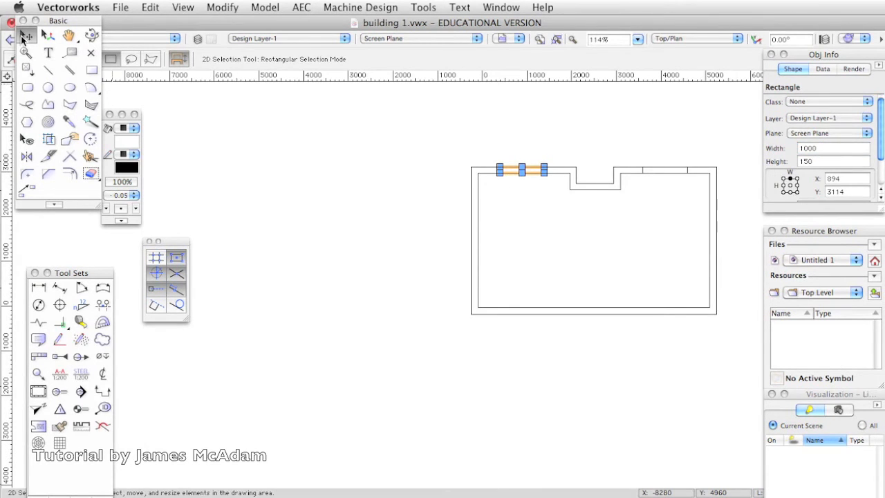
{"action": "left_click", "coordinate": [378, 205]}
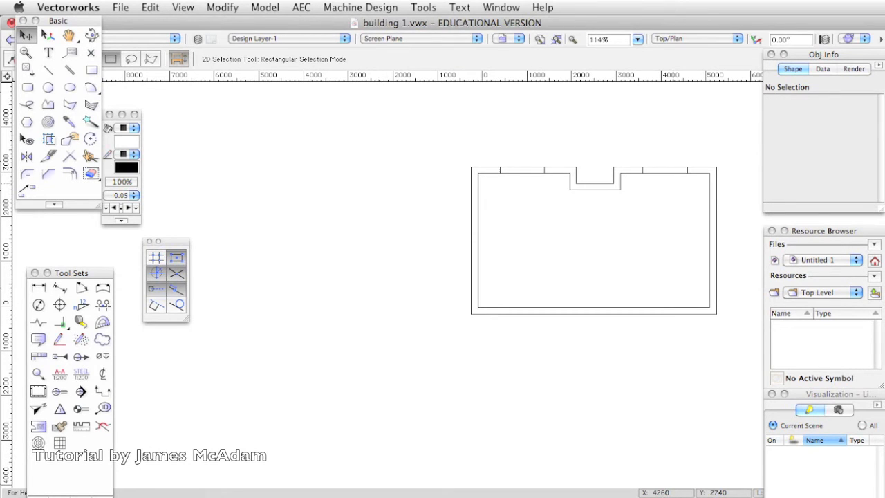
- Draw two single lines across the building: a lower one rising about 1060 mm over 6940 mm, an upper one falling about 620 mm over 6880 mm
{"action": "key", "text": "2"}
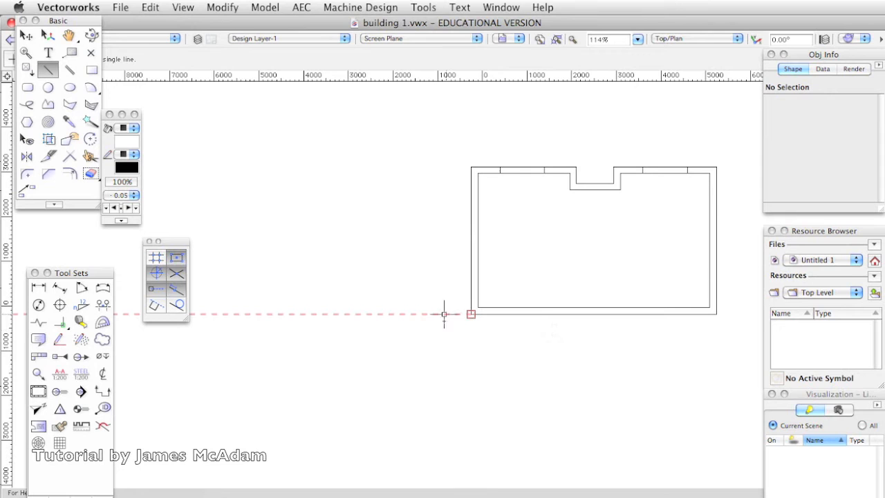
{"action": "left_click", "coordinate": [444, 282]}
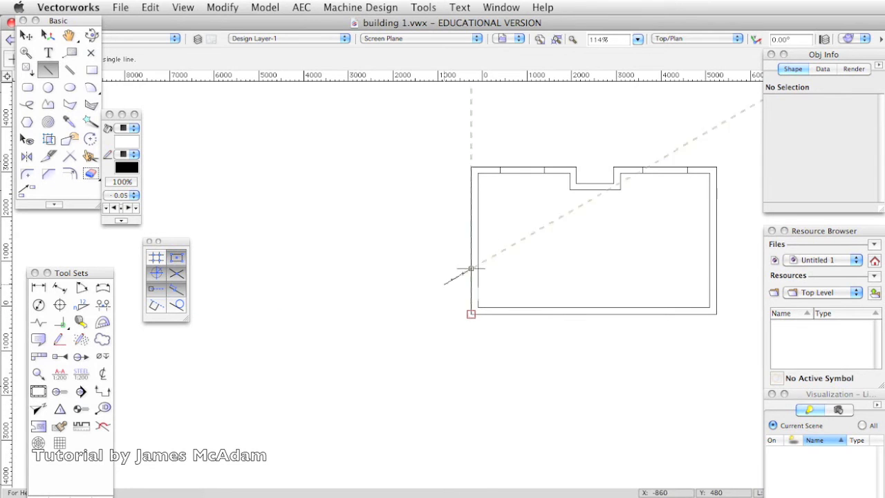
{"action": "left_click", "coordinate": [753, 238]}
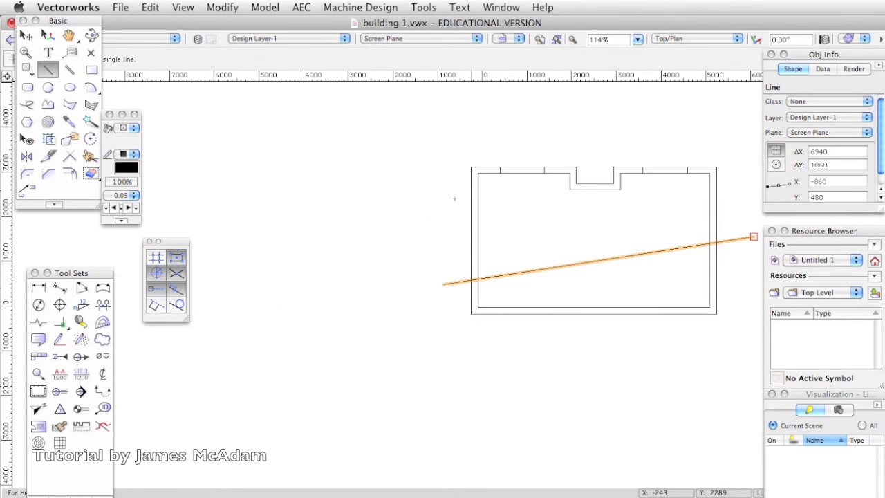
{"action": "left_click", "coordinate": [446, 185]}
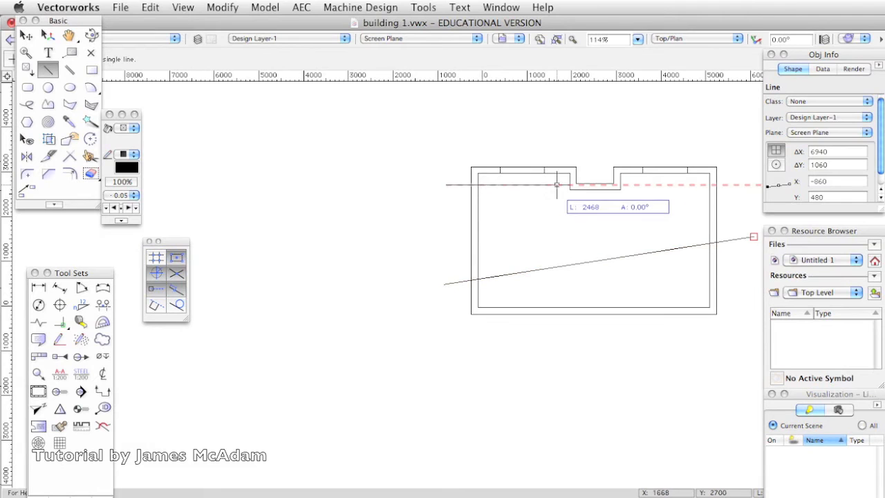
{"action": "left_click", "coordinate": [754, 212]}
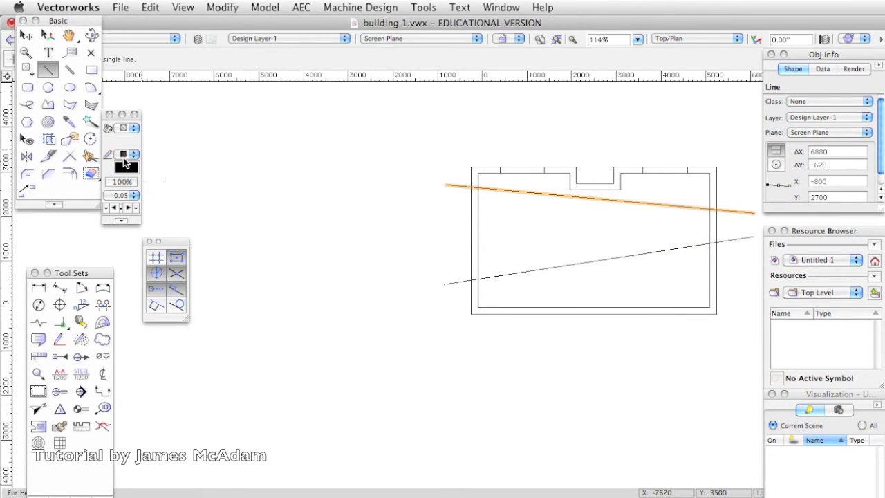
- Change the pen colour of the upper sloping line to a medium grey using the colour wheel's brightness
{"action": "left_click", "coordinate": [125, 163]}
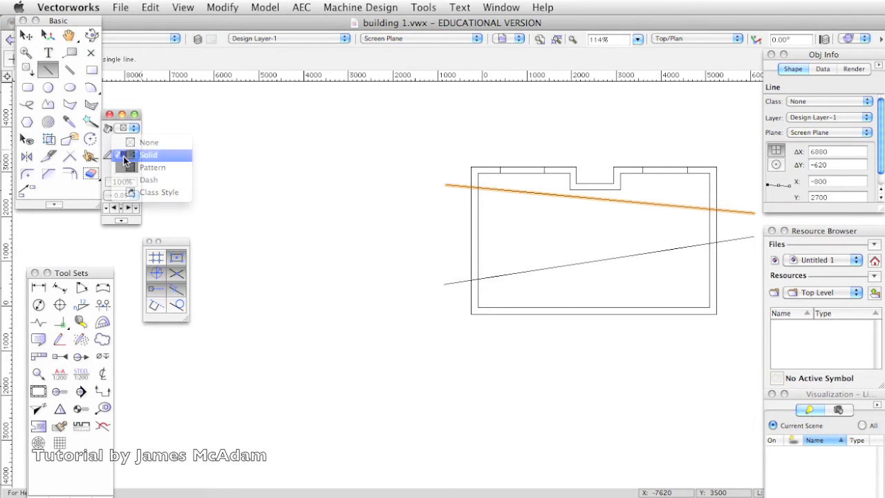
{"action": "left_click", "coordinate": [125, 158]}
{"action": "left_click", "coordinate": [126, 168]}
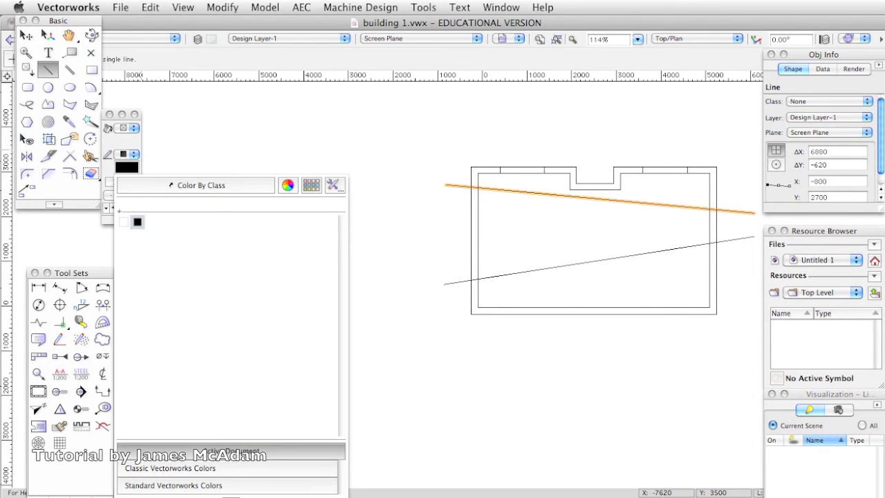
{"action": "left_click", "coordinate": [288, 185]}
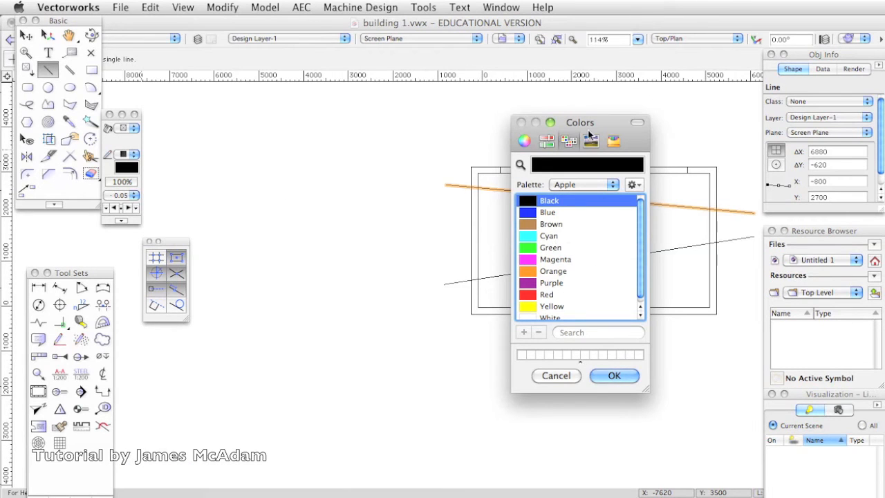
{"action": "left_click", "coordinate": [523, 141]}
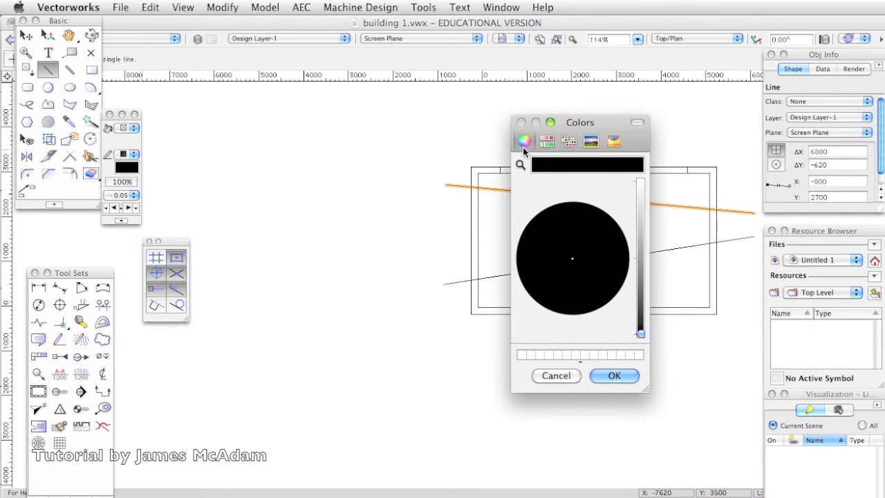
{"action": "left_click", "coordinate": [640, 260]}
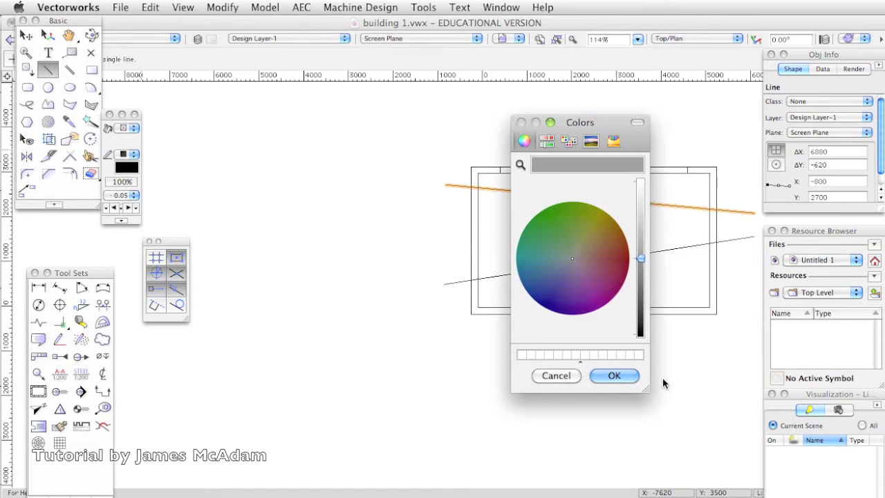
{"action": "left_click", "coordinate": [614, 376]}
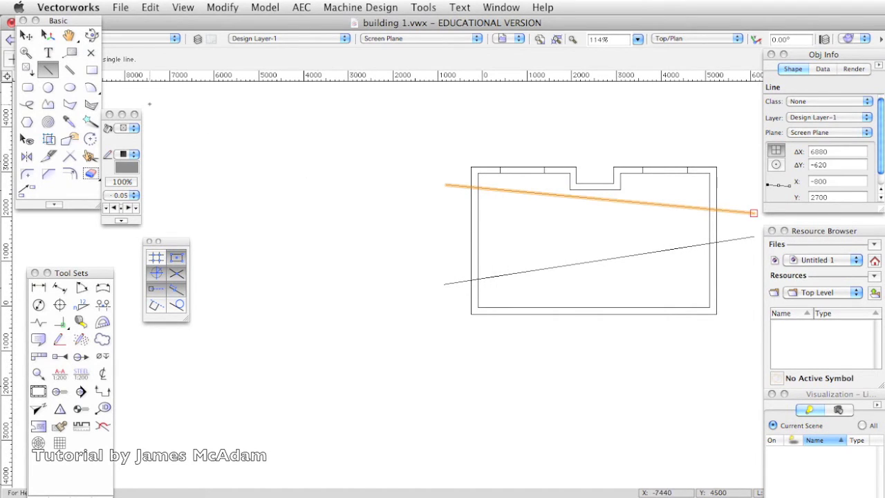
{"action": "left_click", "coordinate": [27, 36]}
{"action": "left_click", "coordinate": [315, 196]}
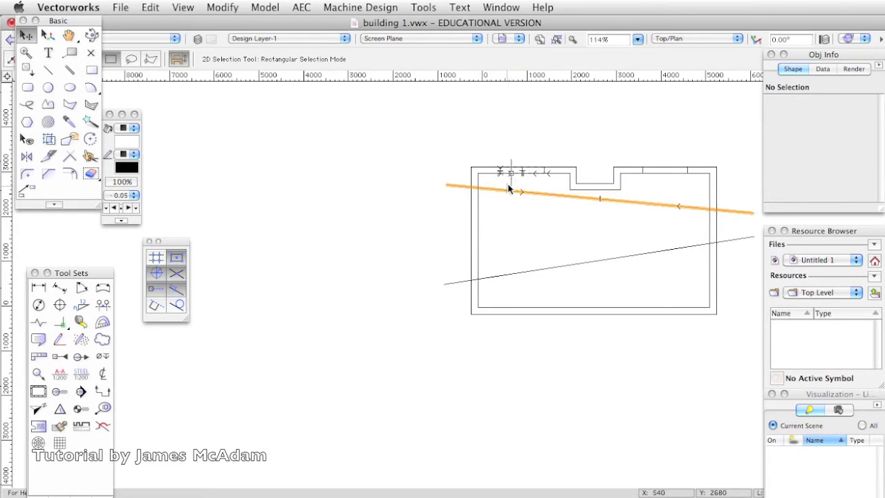
- Set the line thickness of the lower sloping line to 1.00
{"action": "left_click", "coordinate": [444, 283]}
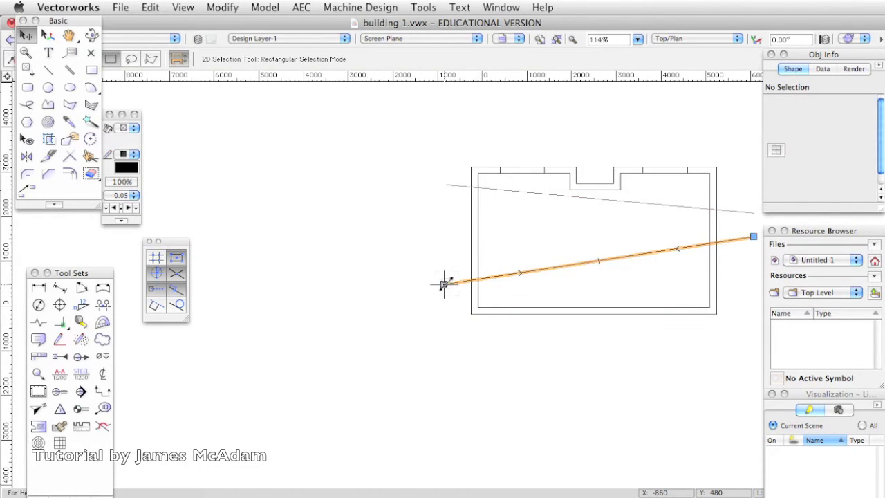
{"action": "left_click", "coordinate": [130, 195]}
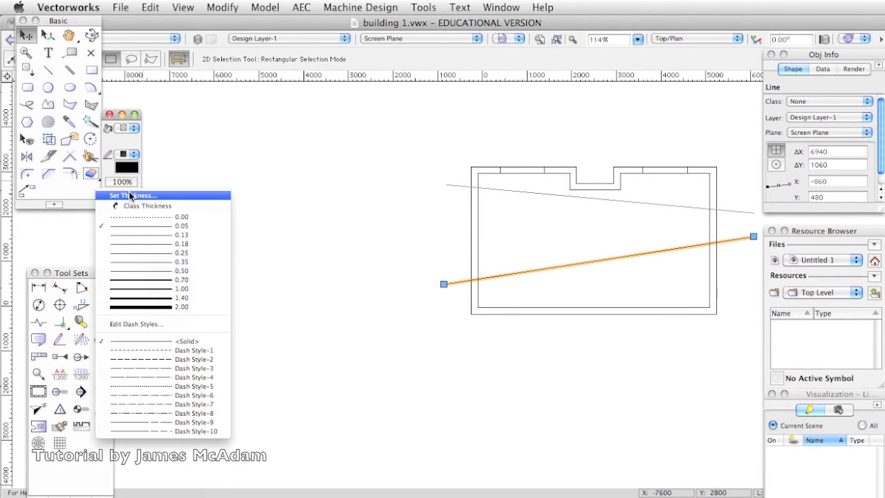
{"action": "left_click", "coordinate": [148, 283]}
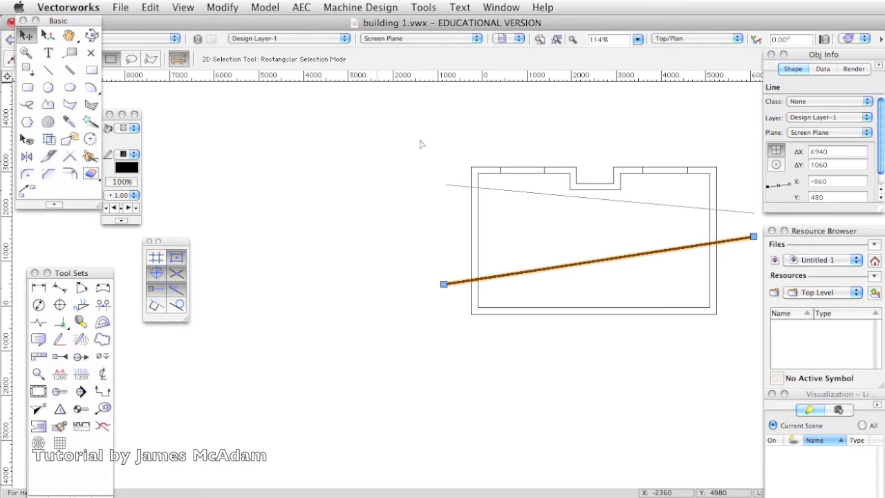
- Draw a horizontal line about 7400 mm long across the building between the two sloping lines
{"action": "key", "text": "h"}
{"action": "mouse_move", "coordinate": [484, 209]}
{"action": "left_mouse_down"}
{"action": "mouse_move", "coordinate": [347, 205]}
{"action": "mouse_move", "coordinate": [334, 217]}
{"action": "left_mouse_up"}
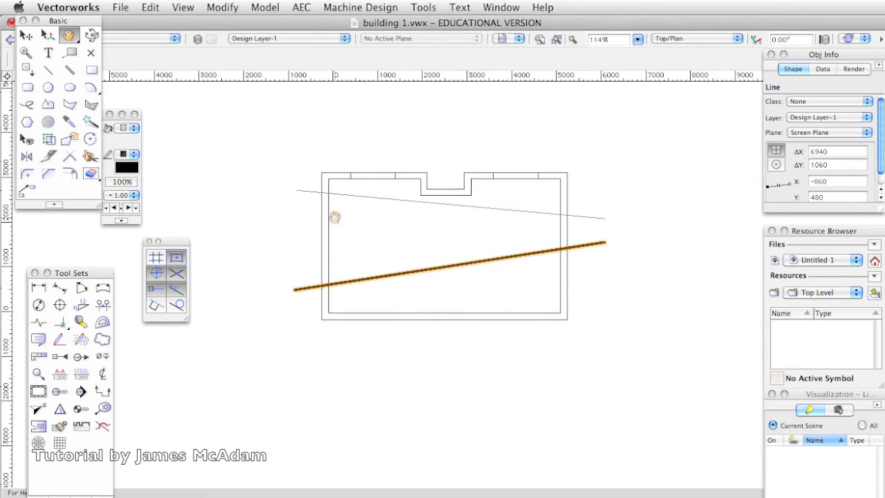
{"action": "key", "text": "x"}
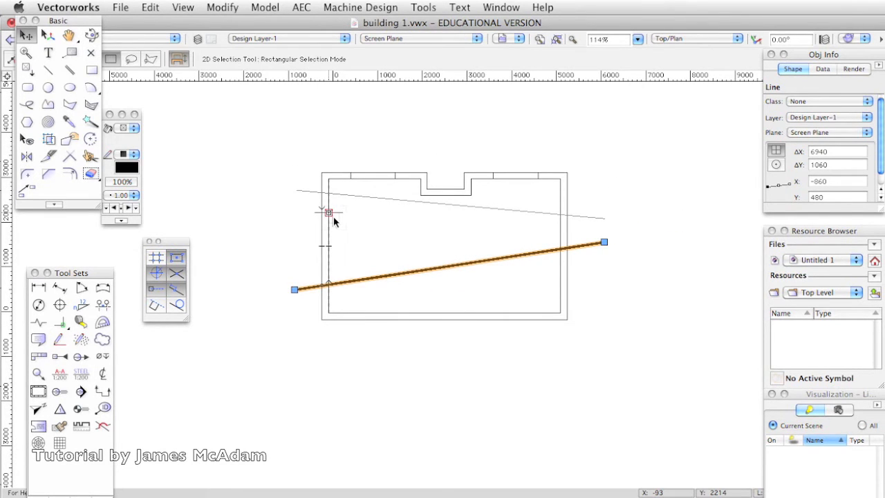
{"action": "left_click", "coordinate": [50, 72]}
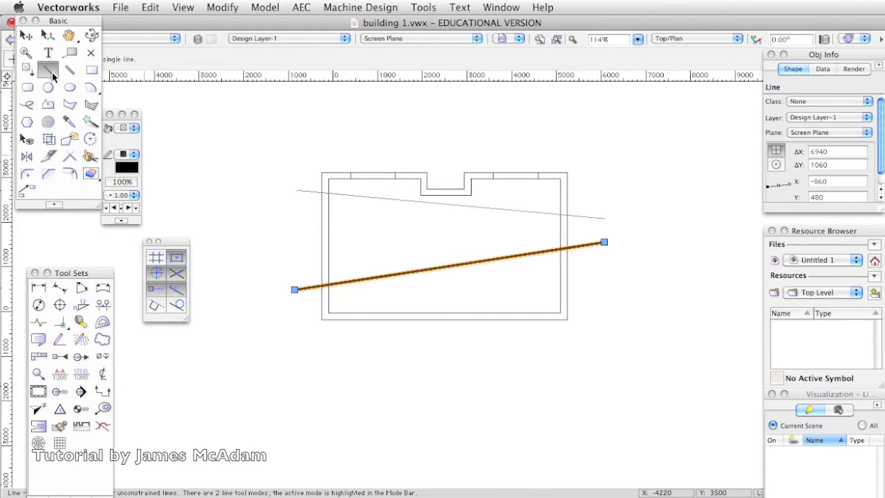
{"action": "left_click", "coordinate": [294, 234]}
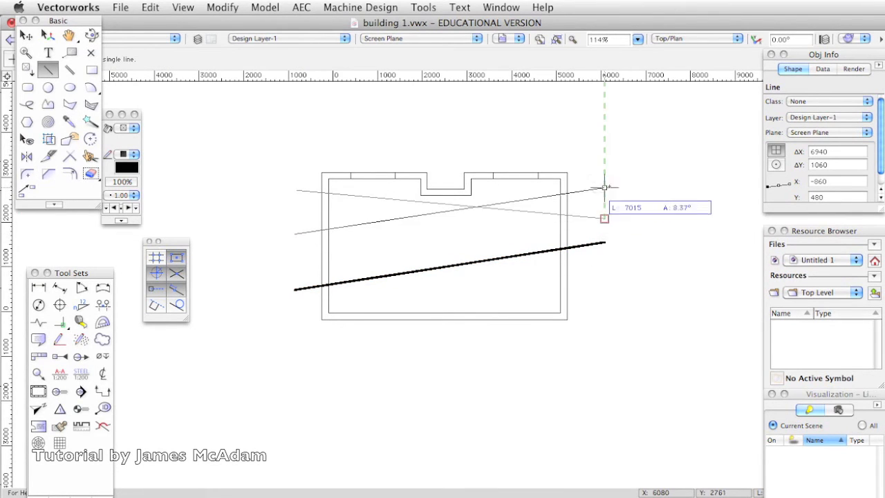
{"action": "left_click", "coordinate": [625, 234]}
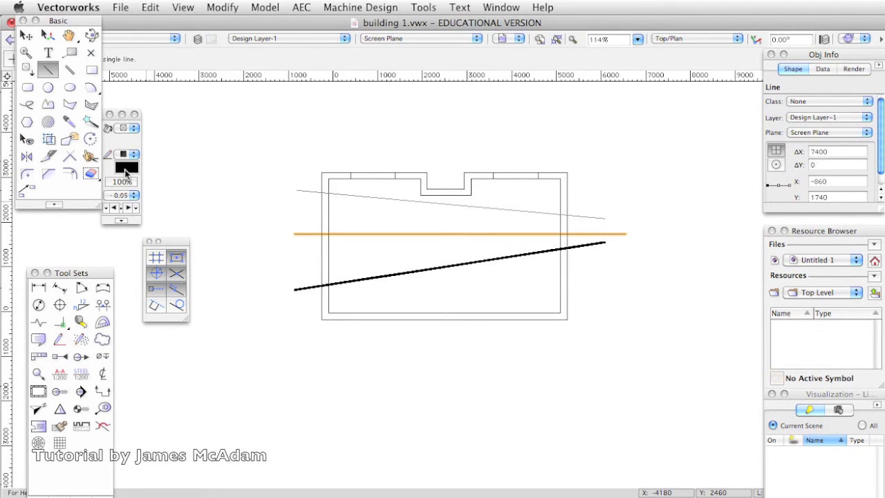
- Apply Dash Style-2 to the horizontal line across the building and deselect it
{"action": "left_click", "coordinate": [123, 197]}
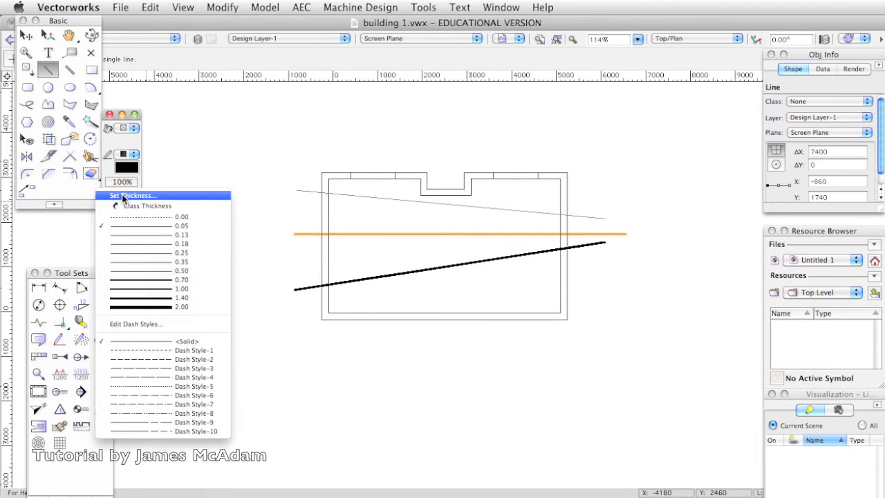
{"action": "left_click", "coordinate": [144, 358]}
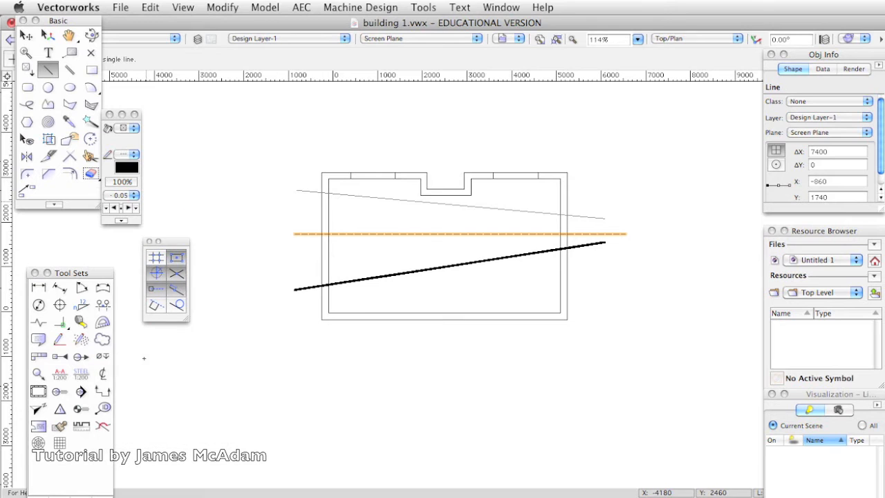
{"action": "left_click", "coordinate": [26, 35]}
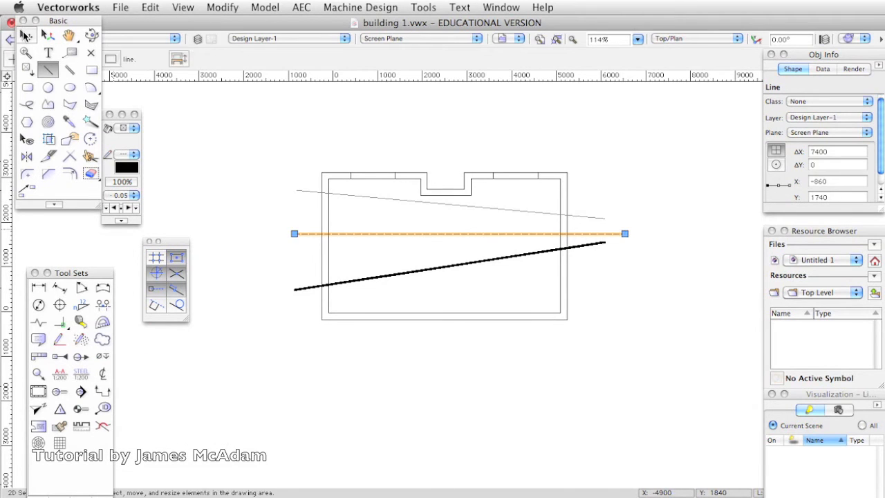
{"action": "left_click", "coordinate": [237, 180]}
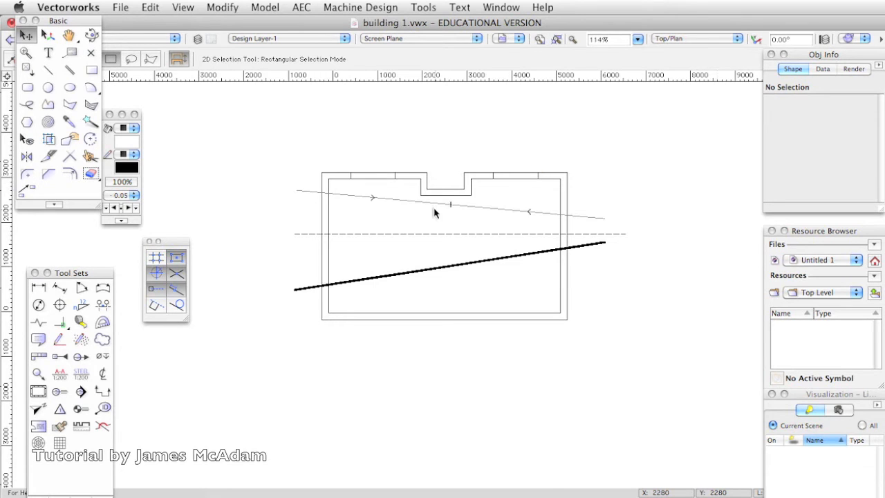
- Trace the main outer wall as a closed corner-point polyline about 5477 by 3300 mm, ending at the outer edges of both top openings
{"action": "left_click", "coordinate": [48, 104]}
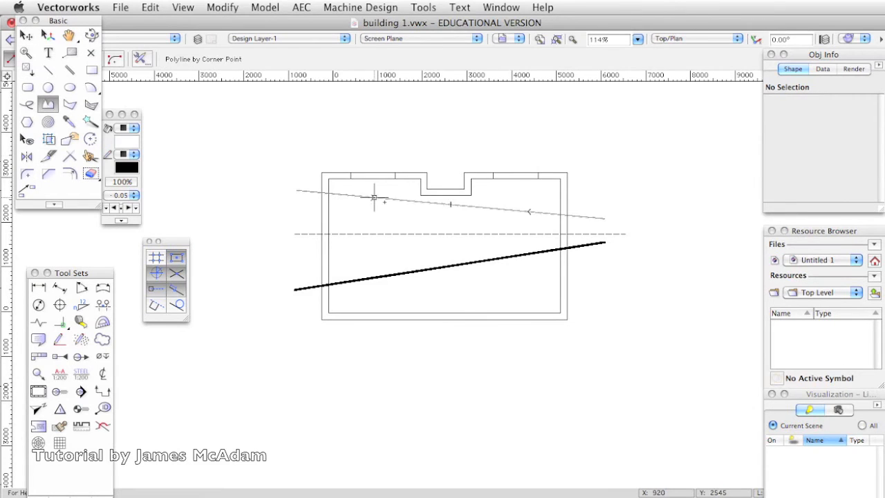
{"action": "left_click", "coordinate": [321, 173]}
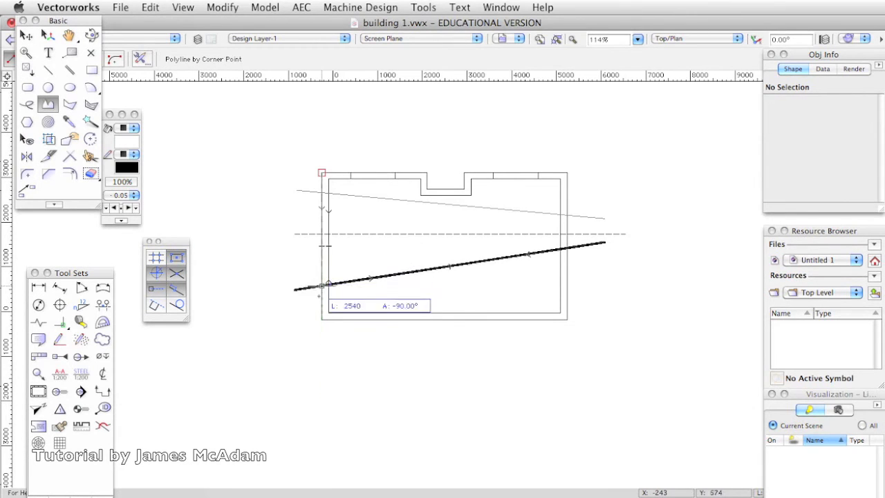
{"action": "left_click", "coordinate": [321, 319]}
{"action": "left_click", "coordinate": [567, 318]}
{"action": "left_click", "coordinate": [567, 172]}
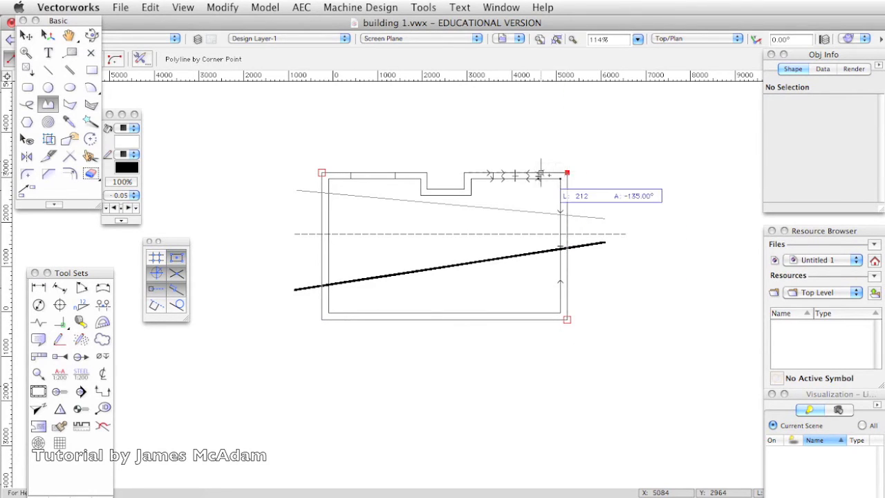
{"action": "left_click", "coordinate": [538, 173]}
{"action": "left_click", "coordinate": [538, 179]}
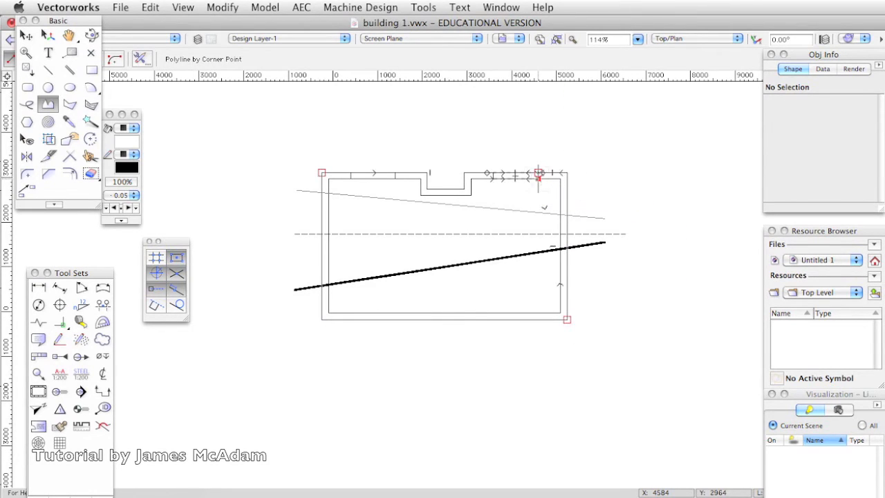
{"action": "left_click", "coordinate": [560, 178]}
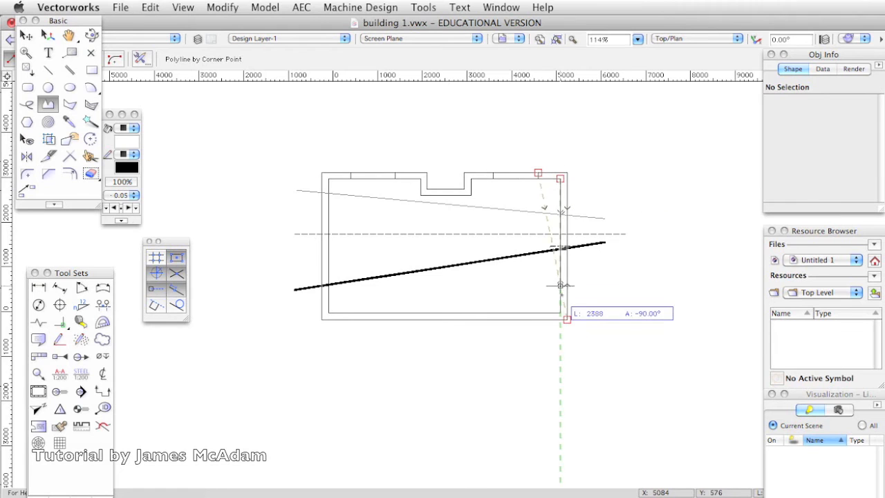
{"action": "left_click", "coordinate": [560, 312]}
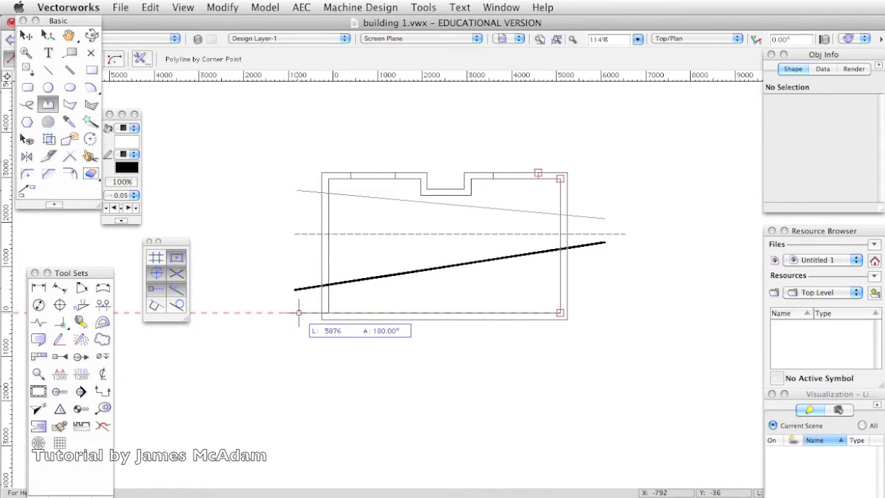
{"action": "left_click", "coordinate": [328, 313]}
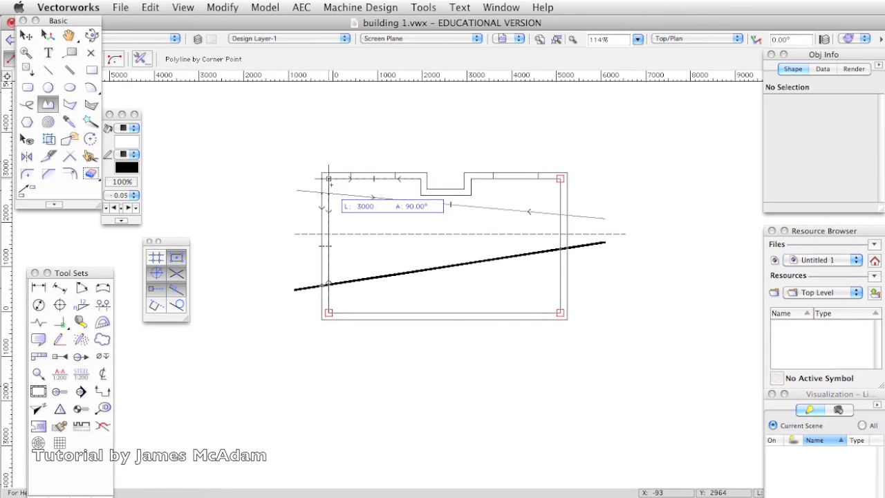
{"action": "left_click", "coordinate": [328, 178]}
{"action": "left_click", "coordinate": [350, 179]}
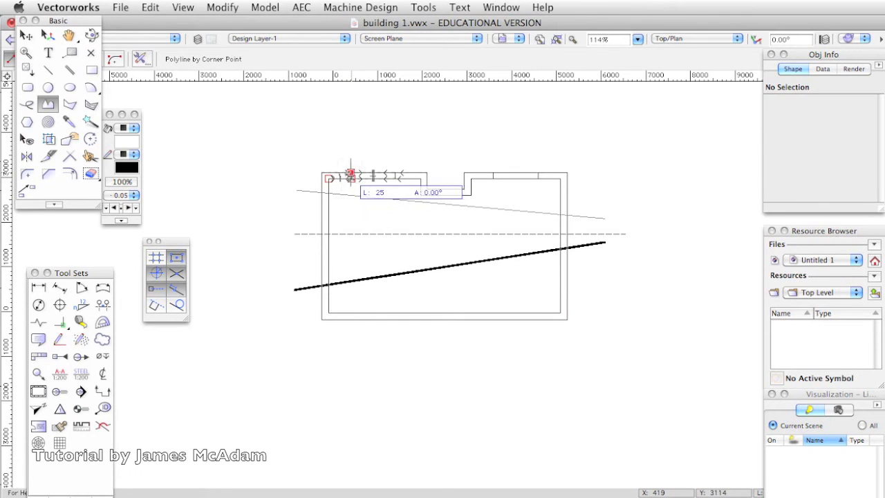
{"action": "left_click", "coordinate": [321, 173]}
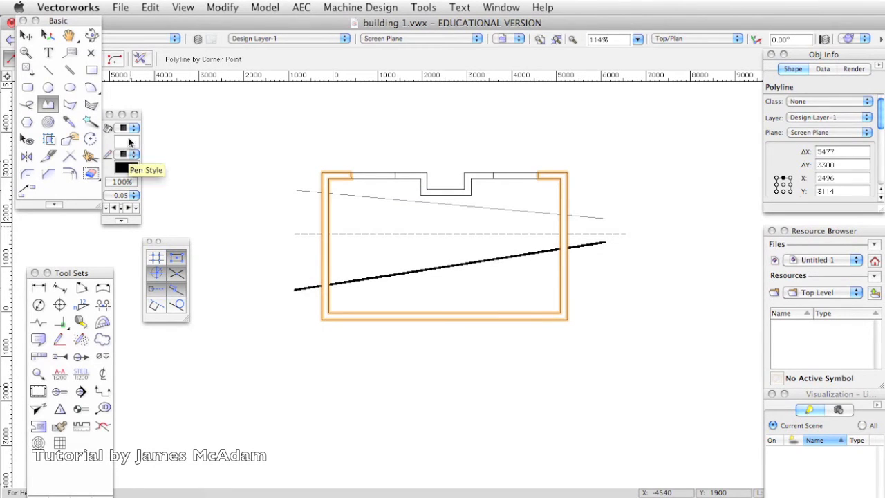
- Give the traced main wall polyline a solid medium grey fill and deselect it
{"action": "left_click", "coordinate": [129, 129]}
{"action": "left_click", "coordinate": [130, 130]}
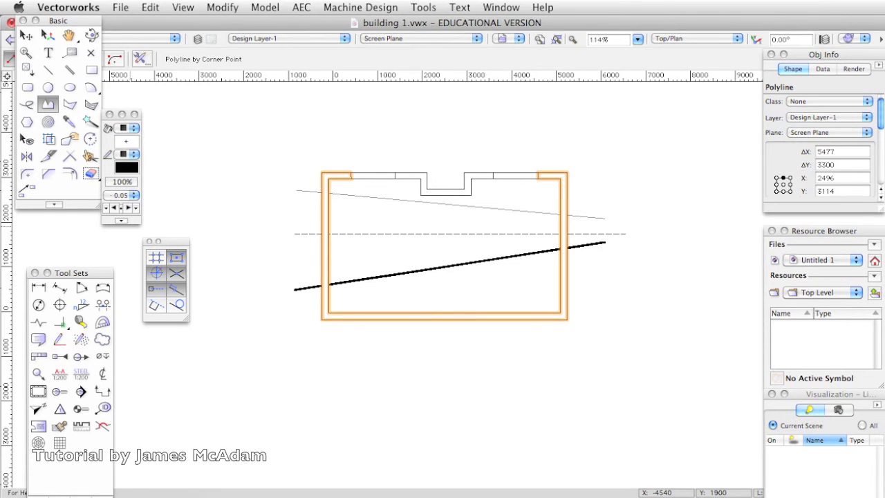
{"action": "left_click", "coordinate": [127, 144]}
{"action": "left_click", "coordinate": [152, 197]}
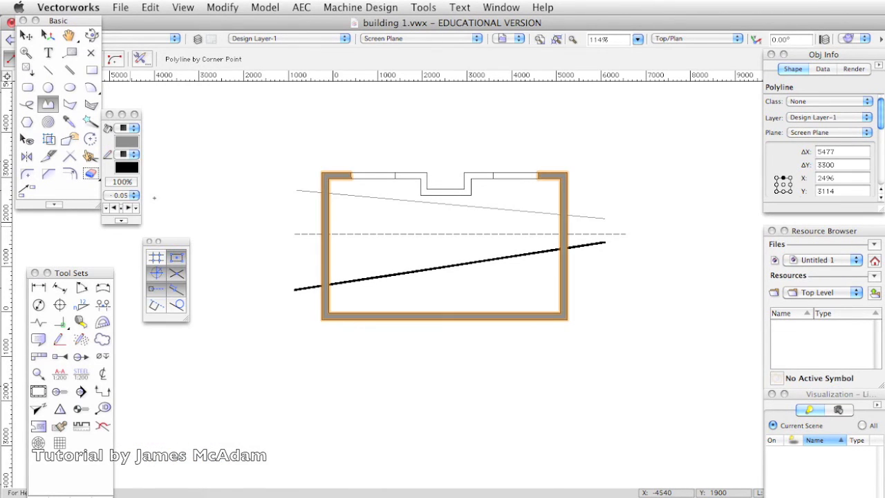
{"action": "left_click", "coordinate": [26, 35]}
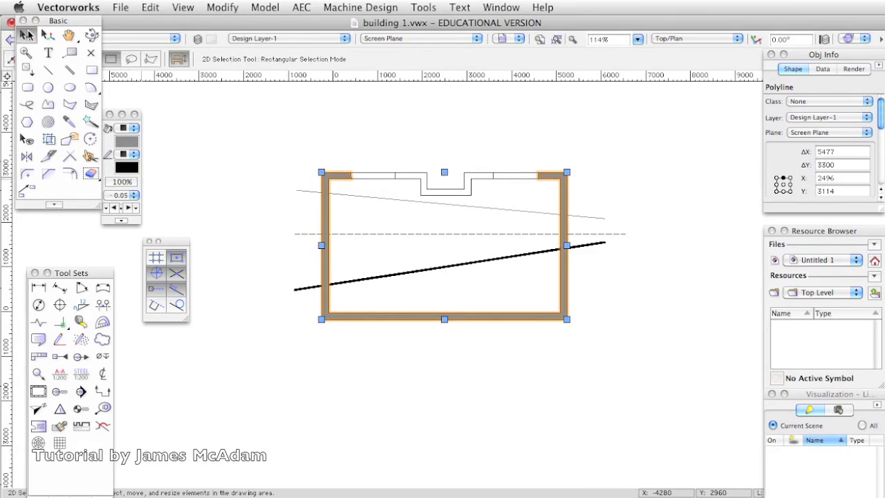
{"action": "left_click", "coordinate": [268, 192]}
- Reshape the slanted wall end at the upper-left opening, moving its inner corner vertex straight below the outer corner to square the end
{"action": "left_click", "coordinate": [344, 175]}
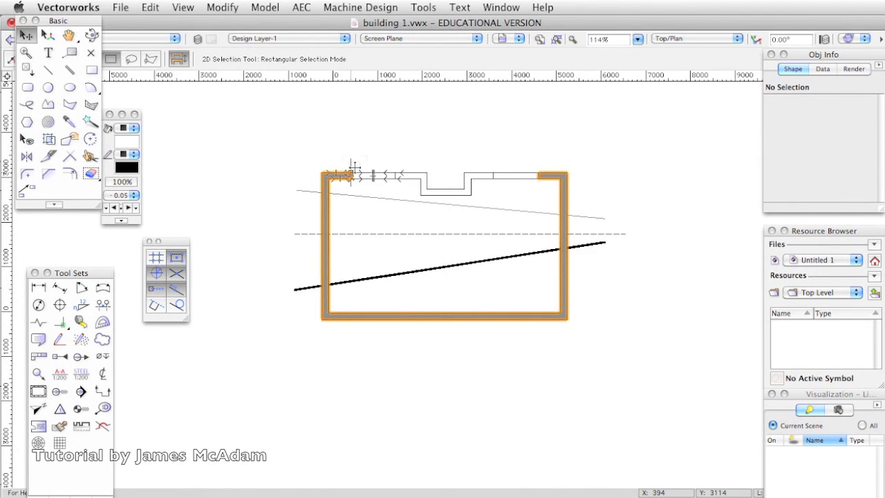
{"action": "scroll", "coordinate": [354, 166], "scroll_direction": "up", "scroll_amount": 10}
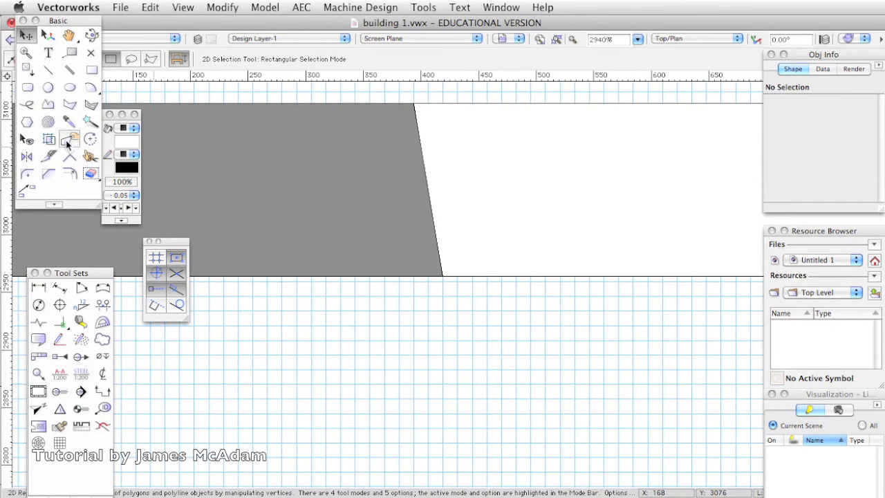
{"action": "left_click", "coordinate": [69, 141]}
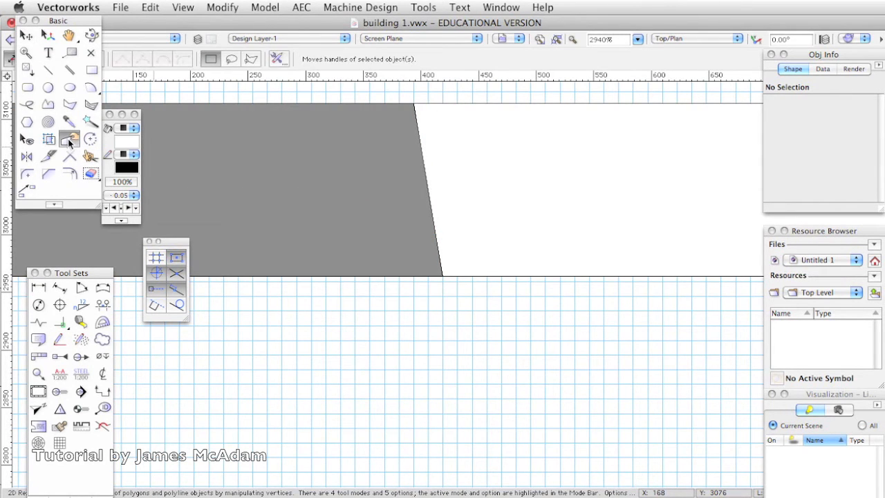
{"action": "left_click", "coordinate": [442, 276]}
{"action": "left_click", "coordinate": [443, 276]}
{"action": "left_click_drag", "start_coordinate": [441, 276], "coordinate": [414, 276]}
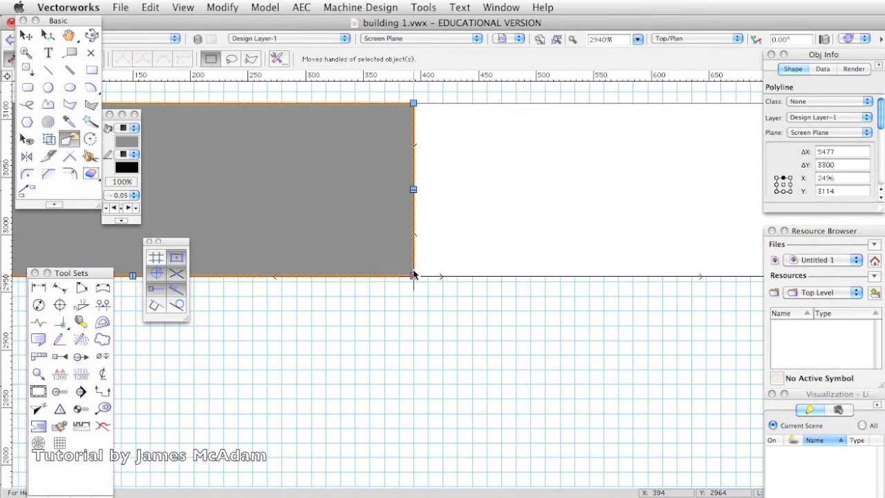
- Trace the recessed wall section between the two openings as a closed corner-point polyline about 2190 by 520 mm
{"action": "scroll", "coordinate": [414, 277], "scroll_direction": "down", "scroll_amount": 4}
{"action": "scroll", "coordinate": [430, 300], "scroll_direction": "down", "scroll_amount": 2}
{"action": "scroll", "coordinate": [423, 302], "scroll_direction": "down", "scroll_amount": 2}
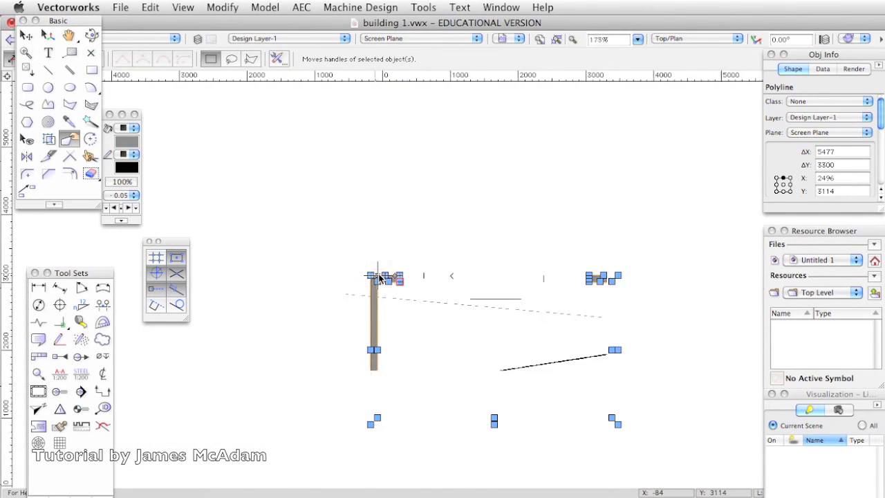
{"action": "left_click", "coordinate": [47, 105]}
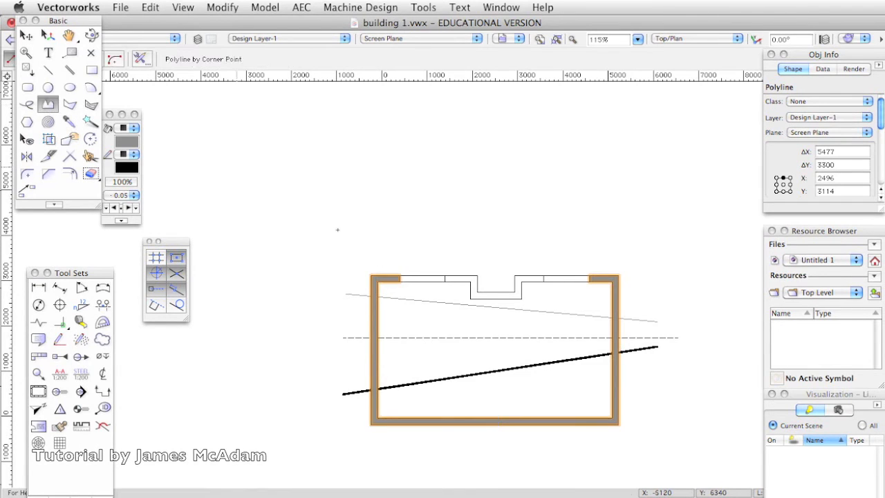
{"action": "scroll", "coordinate": [445, 276], "scroll_direction": "up", "scroll_amount": 2}
{"action": "left_click", "coordinate": [453, 276]}
{"action": "left_click", "coordinate": [452, 291]}
{"action": "left_click", "coordinate": [510, 291]}
{"action": "left_click", "coordinate": [510, 328]}
{"action": "left_click", "coordinate": [625, 328]}
{"action": "left_click", "coordinate": [625, 290]}
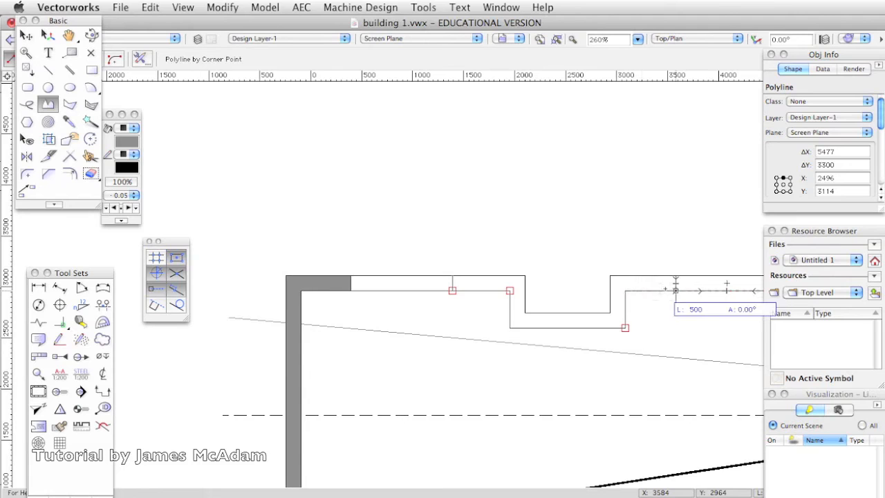
{"action": "left_click", "coordinate": [675, 275]}
{"action": "left_click", "coordinate": [610, 275]}
{"action": "left_click", "coordinate": [610, 312]}
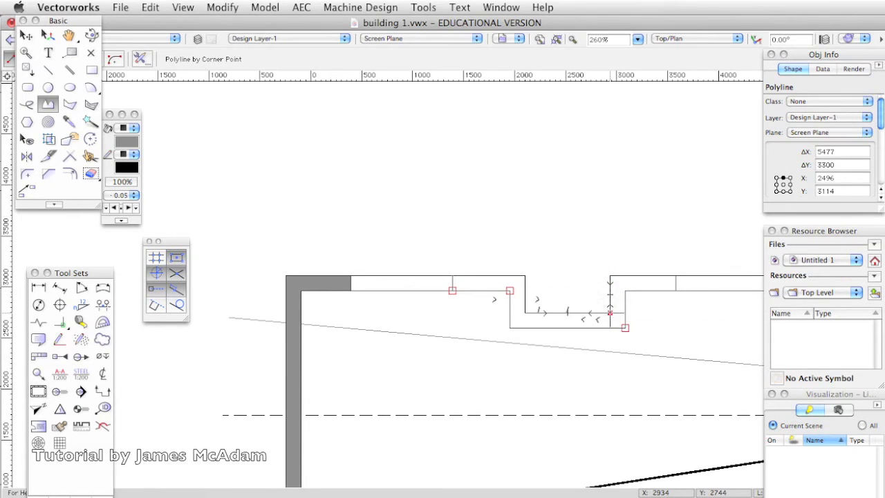
{"action": "left_click", "coordinate": [525, 312]}
{"action": "left_click", "coordinate": [525, 275]}
{"action": "double_click", "coordinate": [452, 275]}
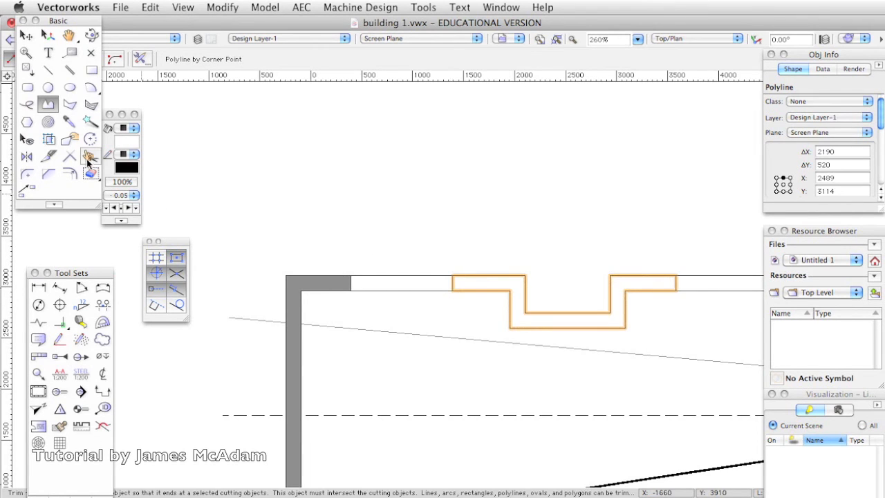
- Fill the recessed wall polyline with the same medium grey as the main wall
{"action": "left_click", "coordinate": [126, 144]}
{"action": "left_click", "coordinate": [151, 196]}
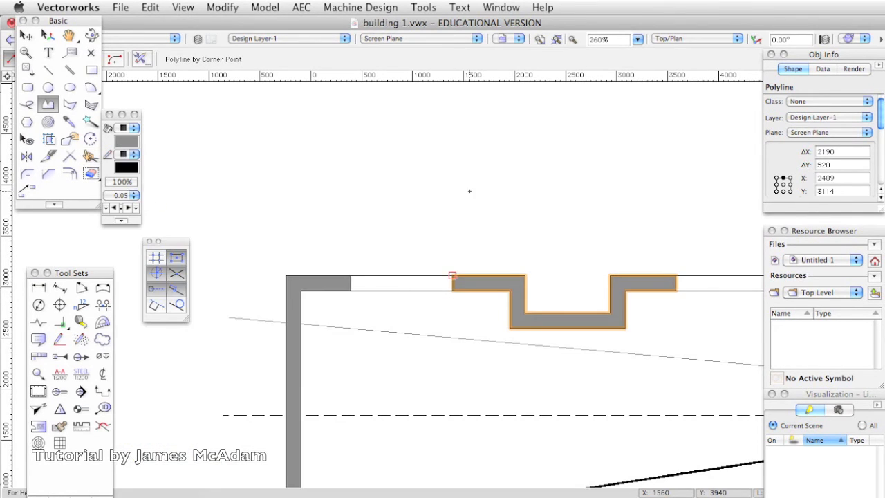
{"action": "scroll", "coordinate": [470, 191], "scroll_direction": "down", "scroll_amount": 2}
{"action": "scroll", "coordinate": [469, 191], "scroll_direction": "down", "scroll_amount": 1}
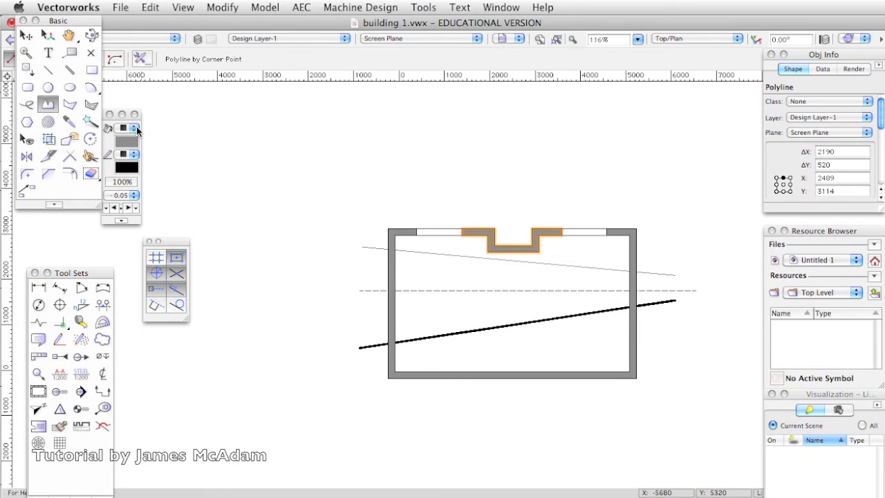
- Start a freehand zigzag polyline above the building with four straight segments between corner points
{"action": "left_click", "coordinate": [321, 195]}
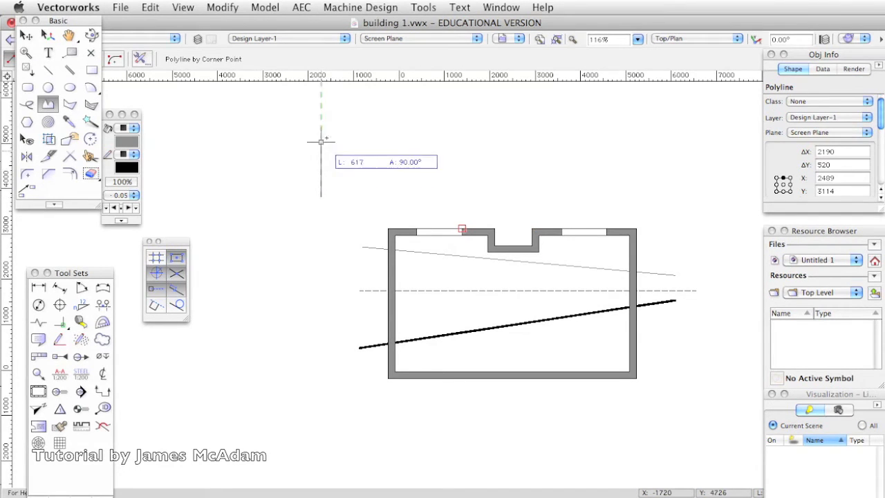
{"action": "left_click", "coordinate": [356, 98]}
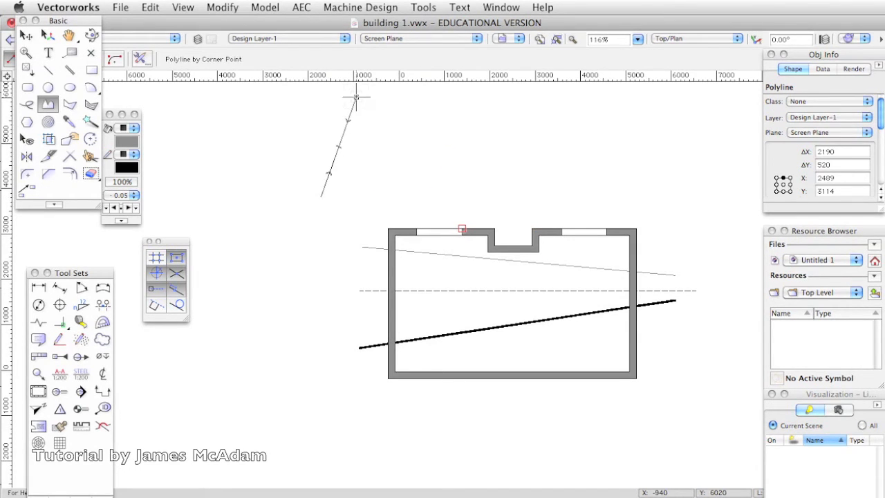
{"action": "left_click", "coordinate": [389, 202]}
{"action": "left_click", "coordinate": [433, 97]}
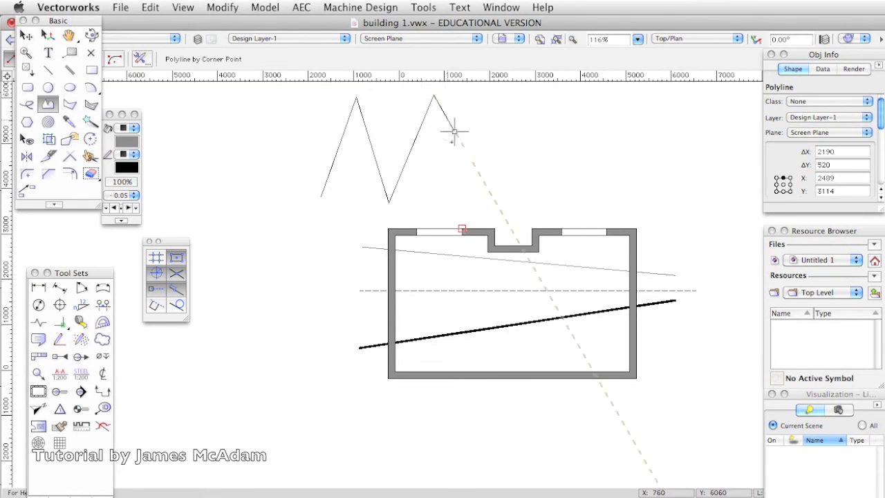
{"action": "left_click", "coordinate": [478, 204]}
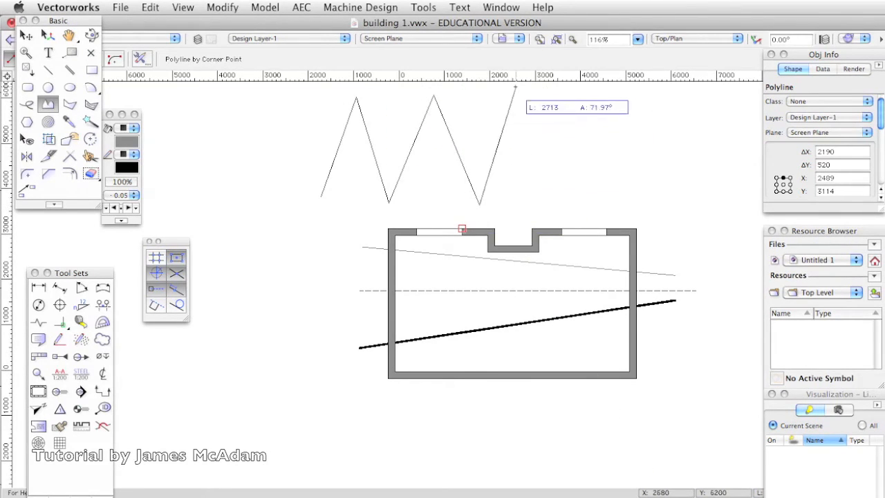
- Continue the zigzag polyline with smooth wave-like curves and finish it as an open shape about 7881 mm wide and 3105 mm high
{"action": "scroll", "coordinate": [477, 138], "scroll_direction": "up", "scroll_amount": 2}
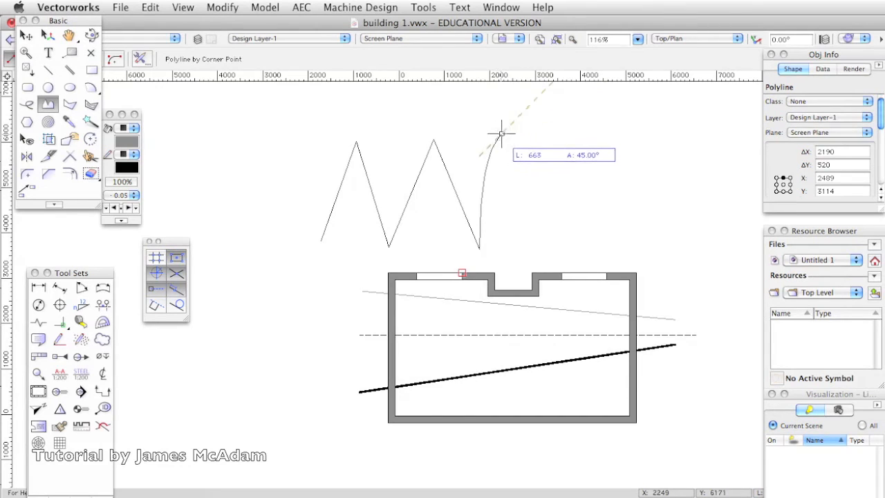
{"action": "left_click", "coordinate": [518, 117]}
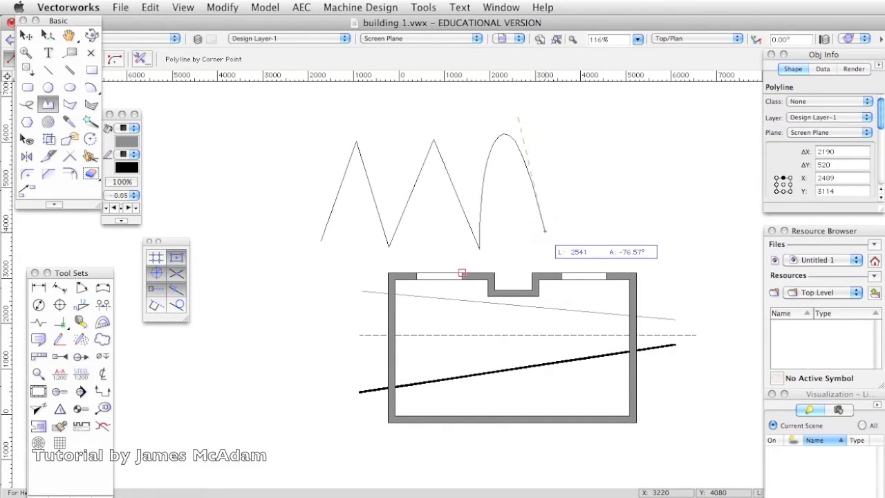
{"action": "left_click", "coordinate": [521, 253]}
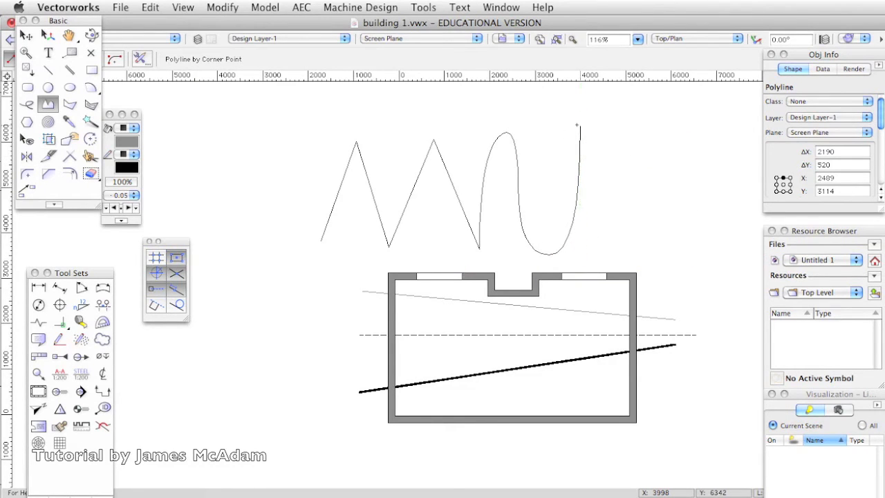
{"action": "left_click", "coordinate": [623, 128]}
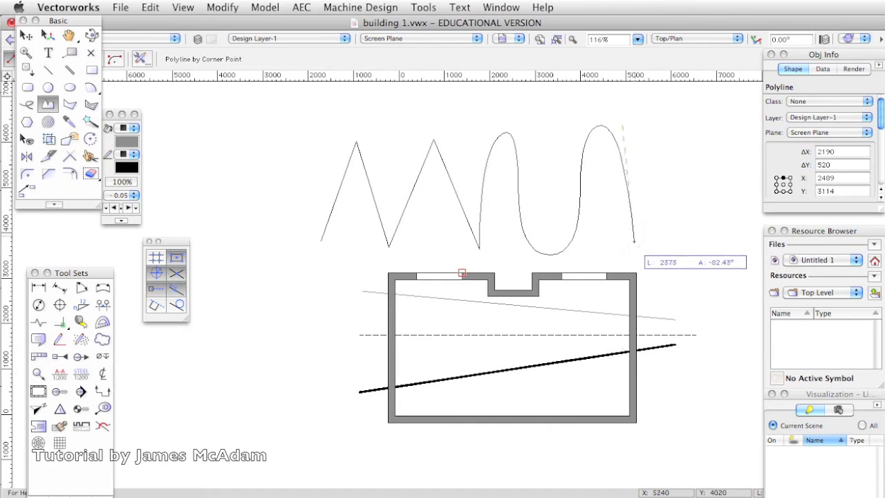
{"action": "left_click", "coordinate": [679, 256]}
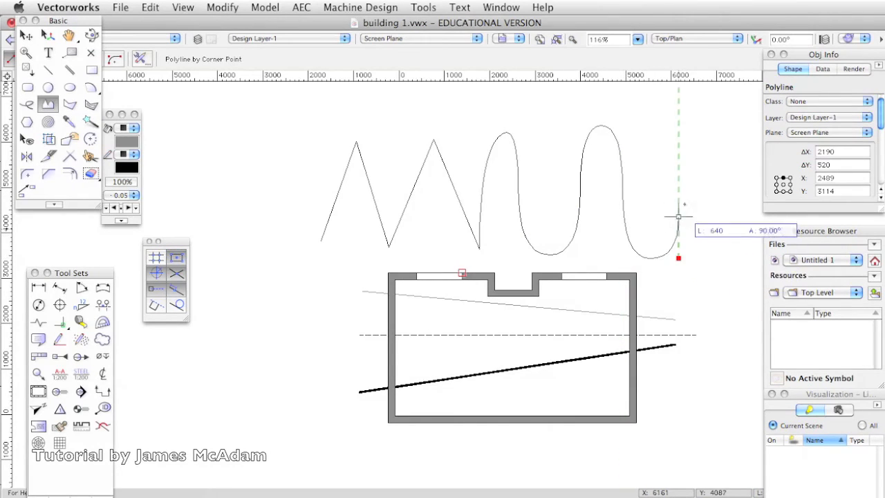
{"action": "double_click", "coordinate": [678, 132]}
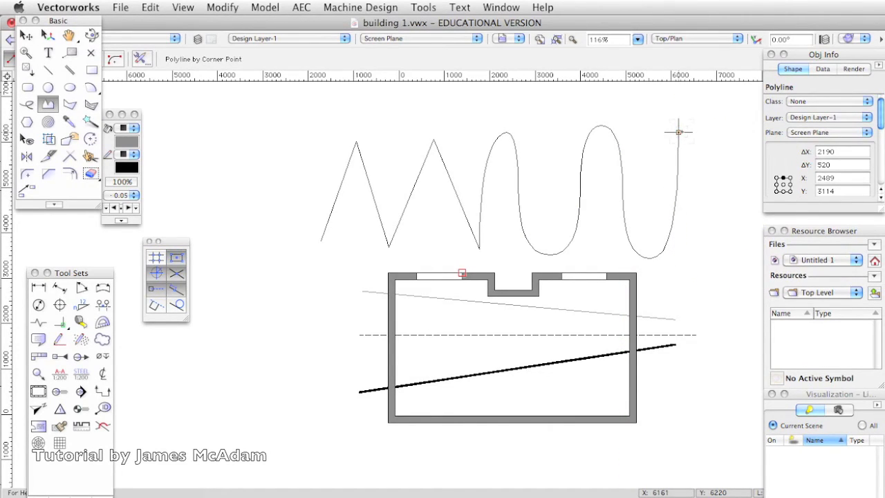
{"action": "double_click", "coordinate": [678, 131]}
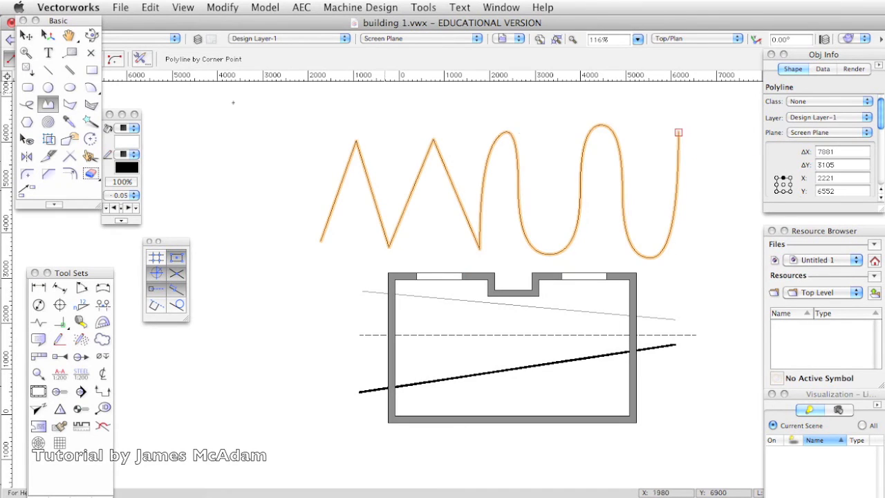
- Keep the zigzag-and-wave polyline's fill solid, and move it down over the building and back to the space above
{"action": "left_click", "coordinate": [125, 129]}
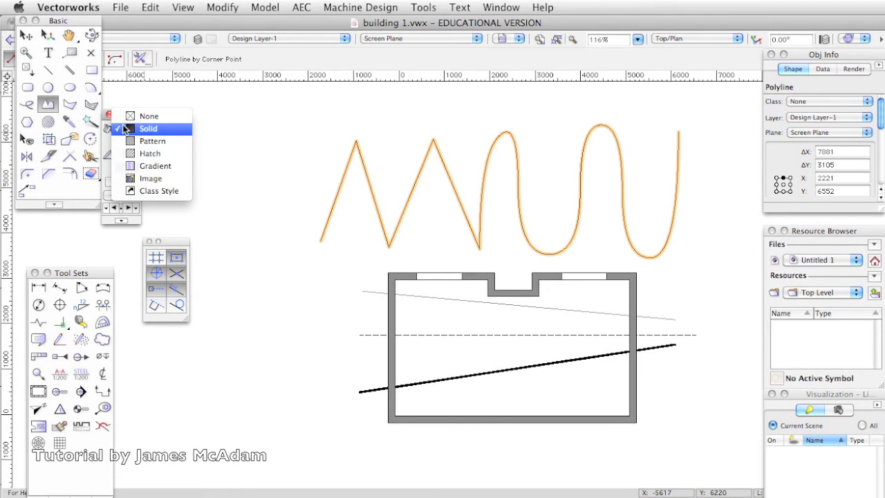
{"action": "left_click", "coordinate": [125, 129]}
{"action": "left_click", "coordinate": [26, 35]}
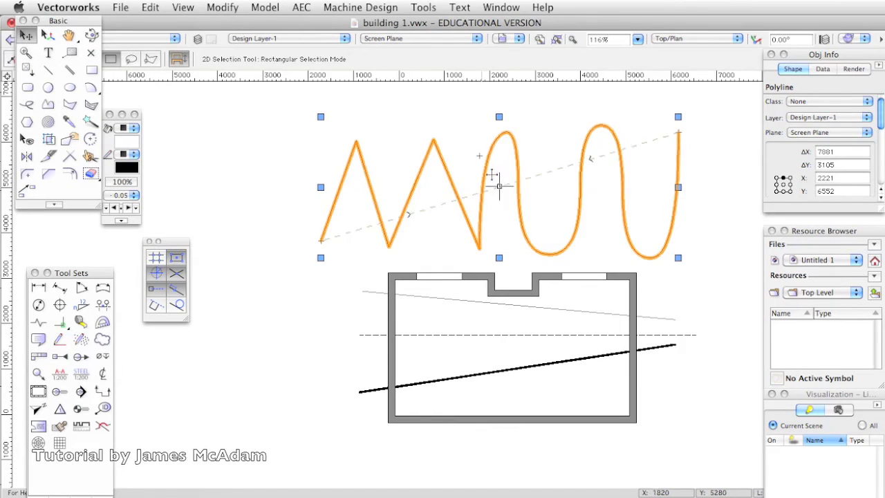
{"action": "left_click_drag", "start_coordinate": [518, 180], "coordinate": [494, 274]}
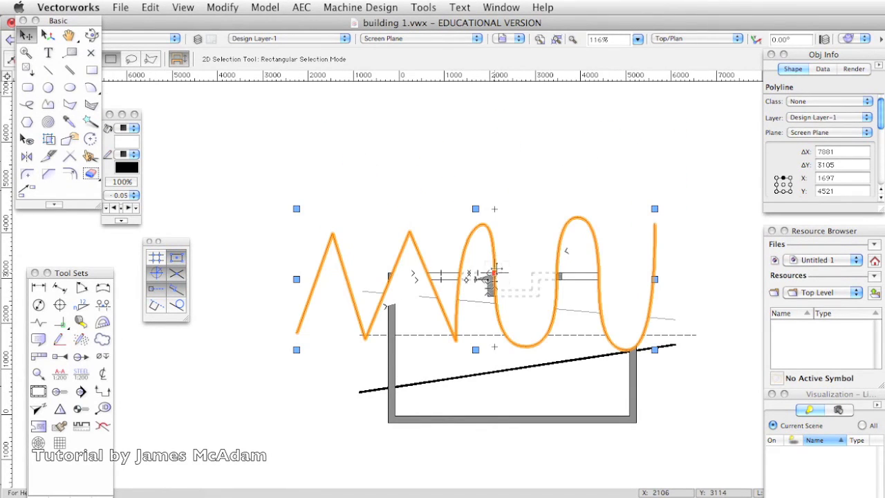
{"action": "left_click_drag", "start_coordinate": [475, 228], "coordinate": [455, 247]}
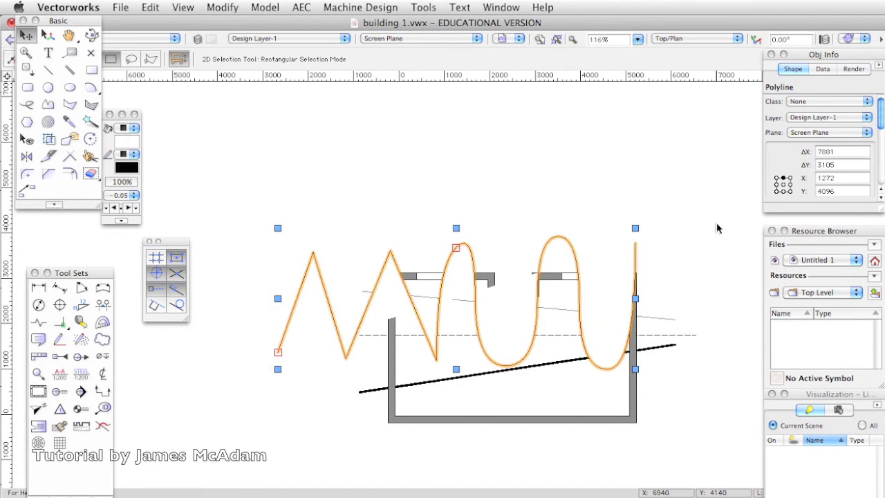
{"action": "left_click_drag", "start_coordinate": [597, 311], "coordinate": [643, 196]}
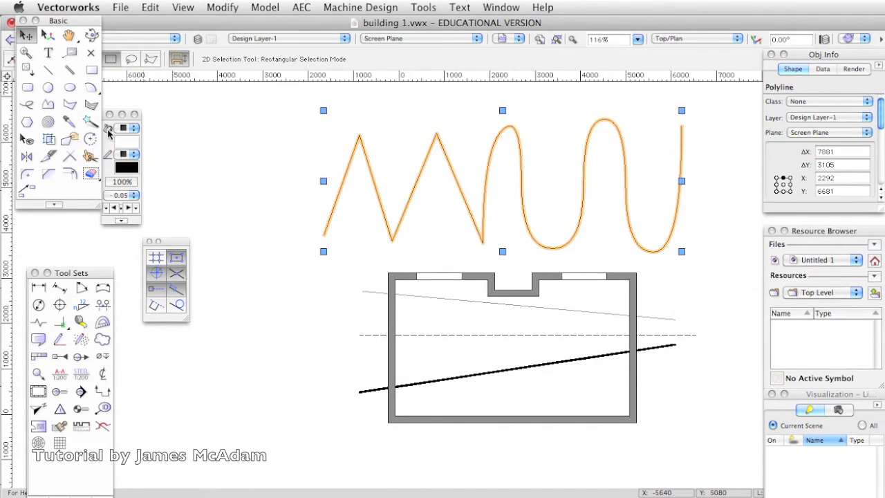
- Set the fill of the zigzag-and-wave polyline to None
{"action": "left_click", "coordinate": [121, 129]}
{"action": "left_click", "coordinate": [122, 130]}
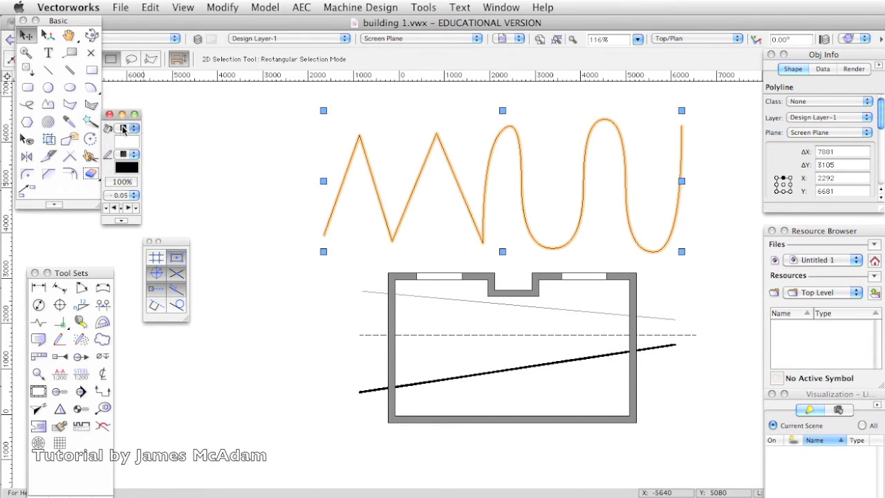
{"action": "left_click", "coordinate": [122, 129]}
{"action": "left_click", "coordinate": [122, 118]}
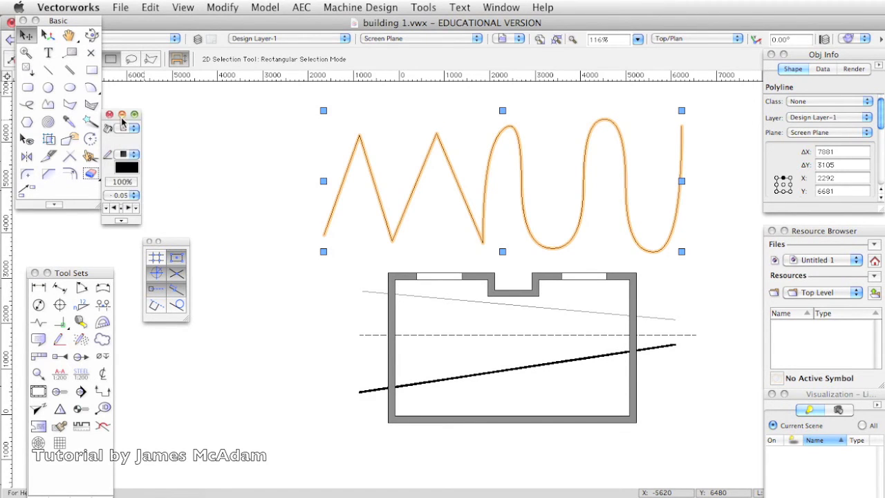
- Reshape the polyline's first curved crest into a broader, more even arch by moving its two upper control points
{"action": "left_click", "coordinate": [69, 138]}
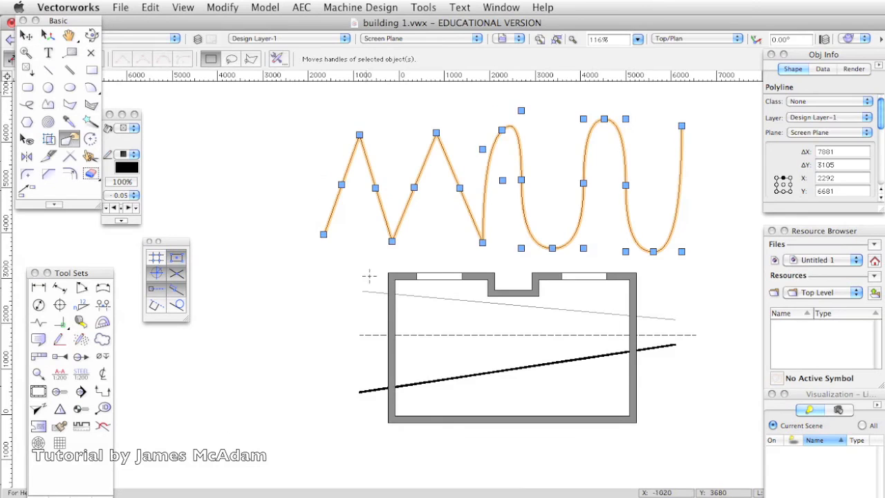
{"action": "left_click", "coordinate": [280, 255]}
{"action": "left_click", "coordinate": [513, 136]}
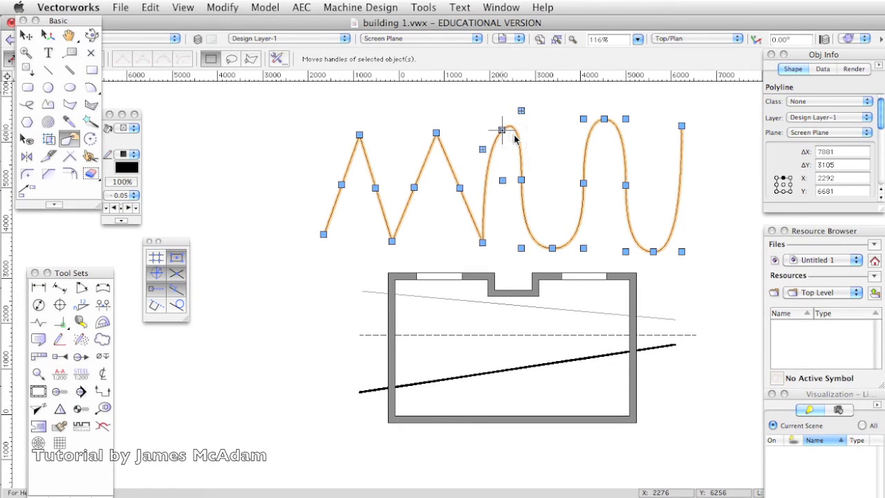
{"action": "left_click_drag", "start_coordinate": [522, 111], "coordinate": [537, 127]}
{"action": "left_click_drag", "start_coordinate": [477, 136], "coordinate": [471, 129]}
{"action": "mouse_move", "coordinate": [584, 248]}
{"action": "left_mouse_down"}
{"action": "mouse_move", "coordinate": [614, 223]}
{"action": "mouse_move", "coordinate": [600, 247]}
{"action": "mouse_move", "coordinate": [584, 248]}
{"action": "left_mouse_up"}
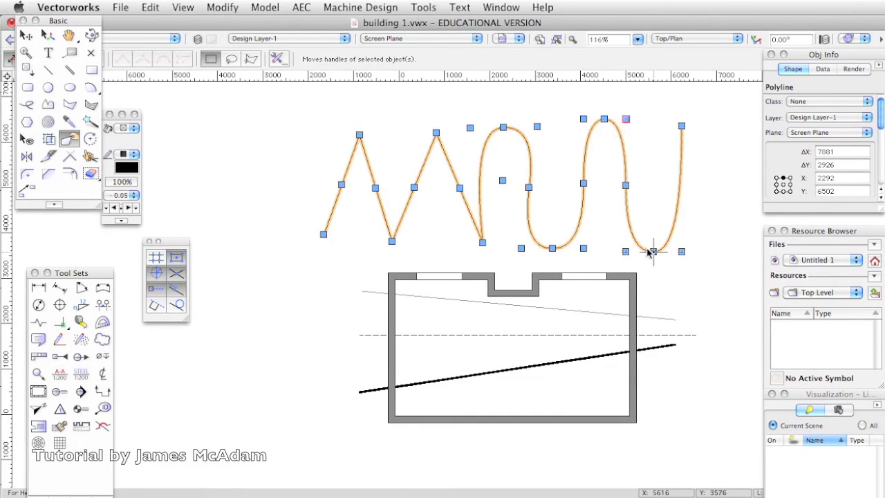
{"action": "left_click_drag", "start_coordinate": [680, 250], "coordinate": [702, 252]}
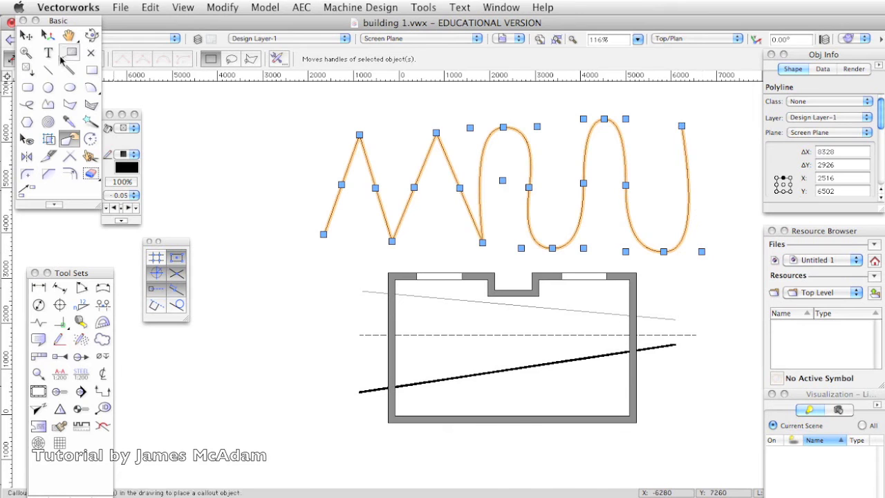
{"action": "left_click", "coordinate": [26, 35]}
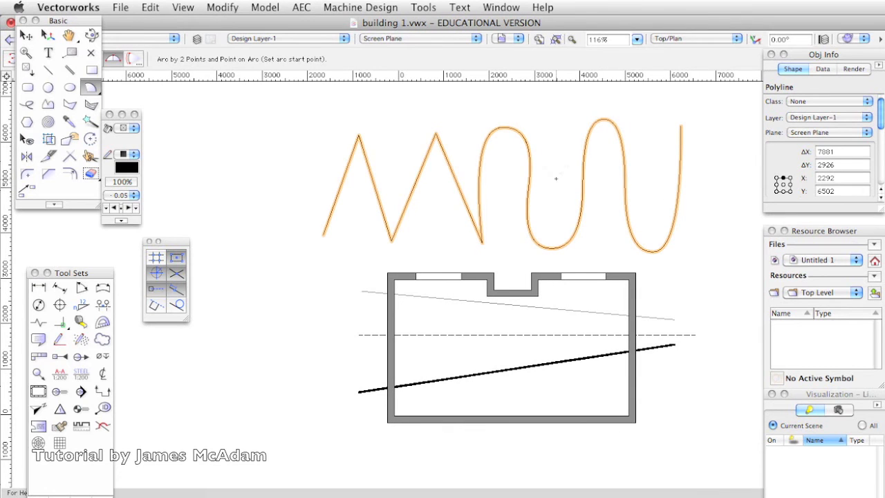
- Draw an open curved polyline bulging below the building between its two lower outer corners, about 5477 by 967 mm
{"action": "left_click", "coordinate": [48, 104]}
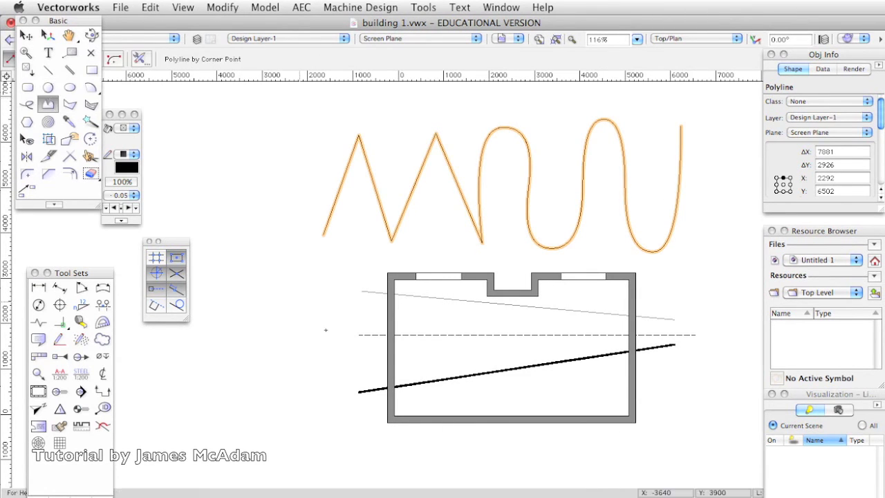
{"action": "left_click", "coordinate": [389, 421]}
{"action": "left_click", "coordinate": [512, 466]}
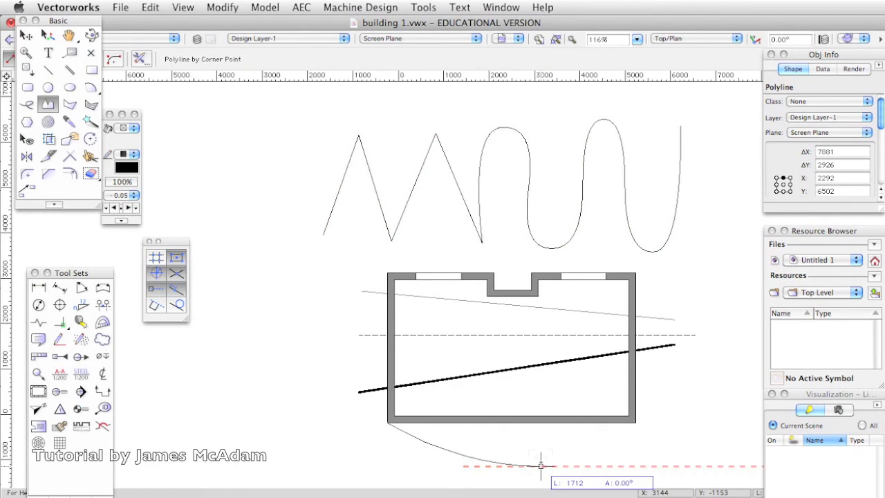
{"action": "double_click", "coordinate": [635, 423]}
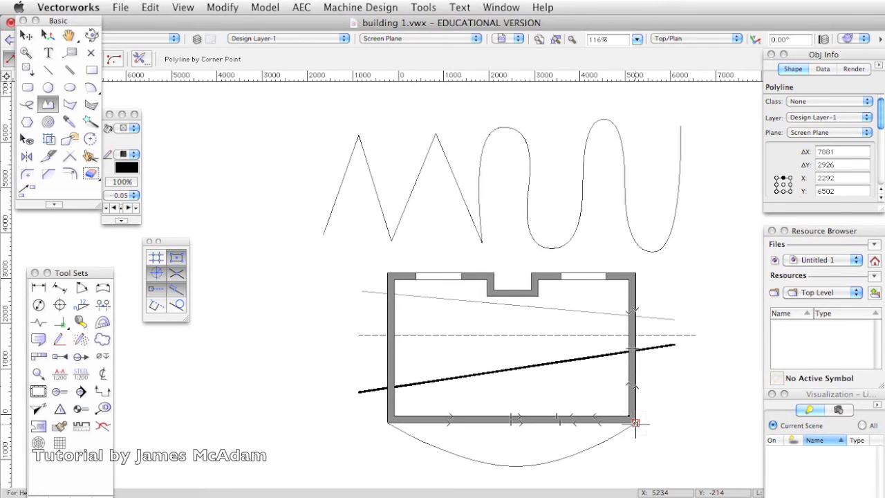
{"action": "double_click", "coordinate": [635, 422]}
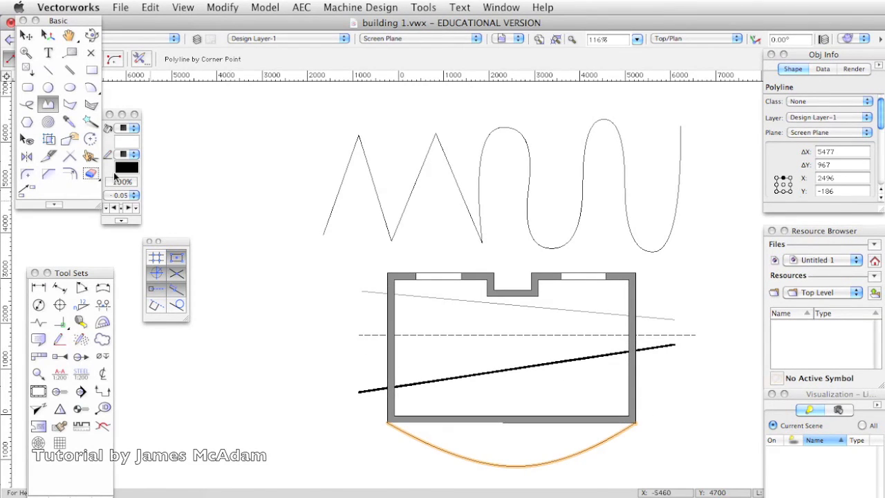
- Draw a three-point arc of about 1662 mm radius outside the left wall from lower to upper corner, and set its fill to None
{"action": "left_click", "coordinate": [92, 88]}
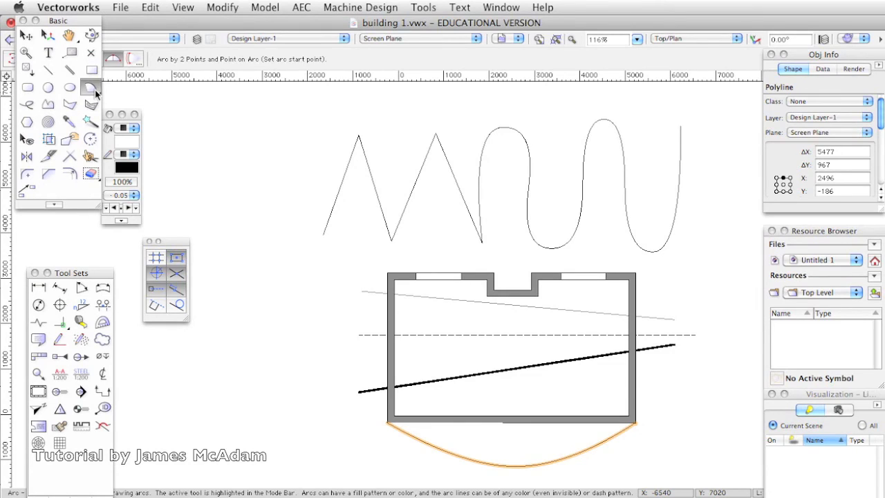
{"action": "mouse_move", "coordinate": [128, 23]}
{"action": "left_mouse_down"}
{"action": "mouse_move", "coordinate": [291, 6]}
{"action": "mouse_move", "coordinate": [244, 4]}
{"action": "left_mouse_up"}
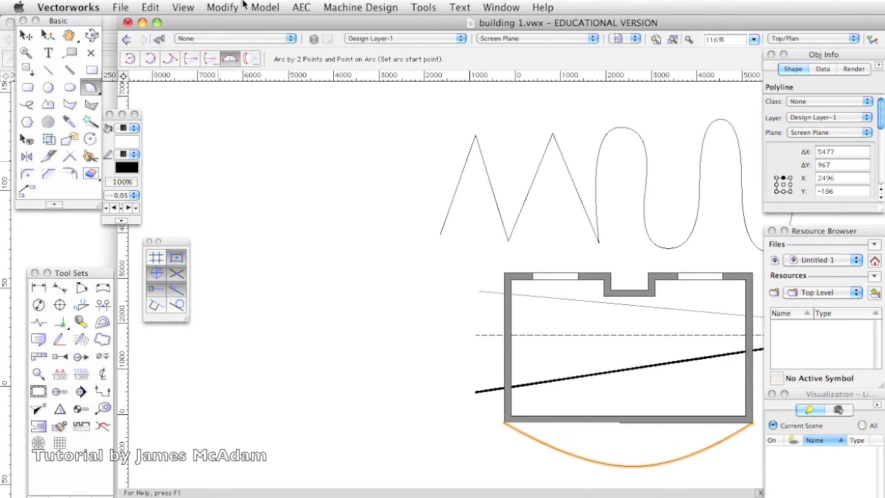
{"action": "left_click", "coordinate": [151, 59]}
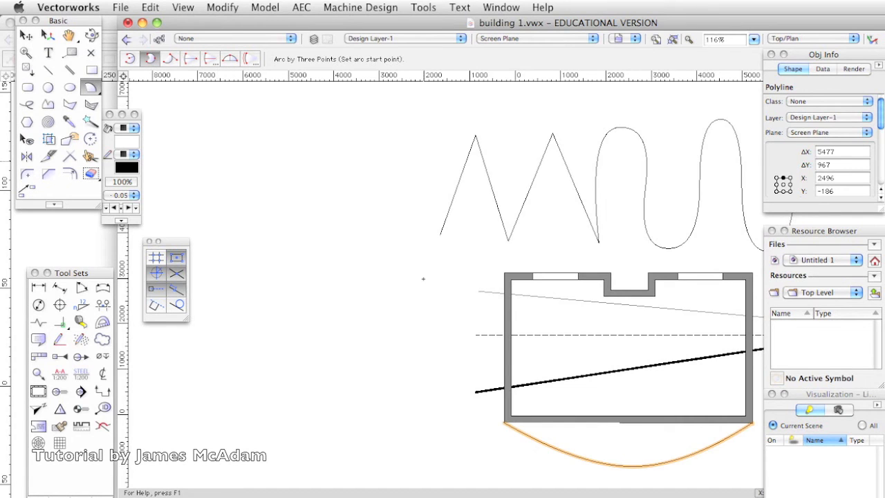
{"action": "left_click", "coordinate": [510, 417]}
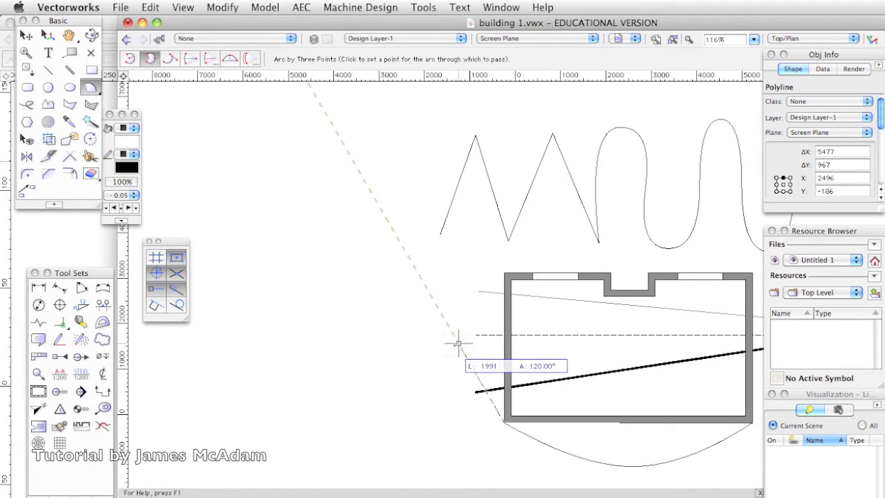
{"action": "left_click", "coordinate": [438, 357]}
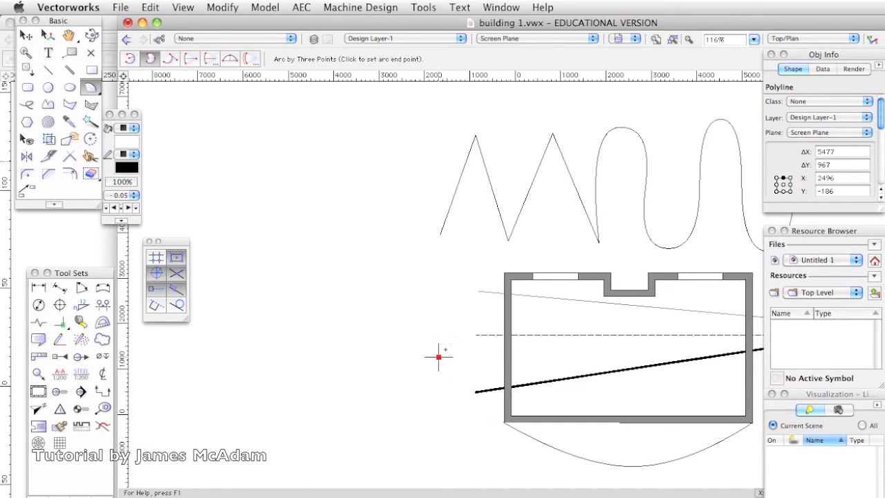
{"action": "left_click", "coordinate": [504, 274]}
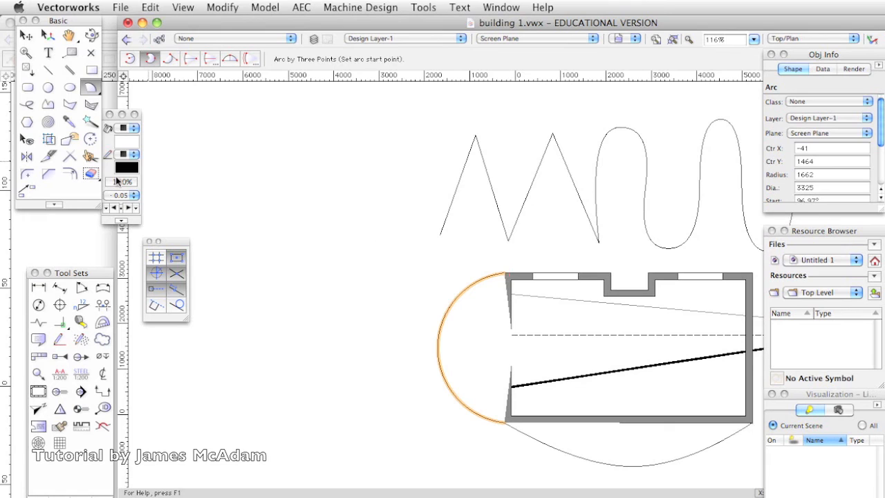
{"action": "left_click", "coordinate": [128, 129]}
{"action": "left_click", "coordinate": [124, 114]}
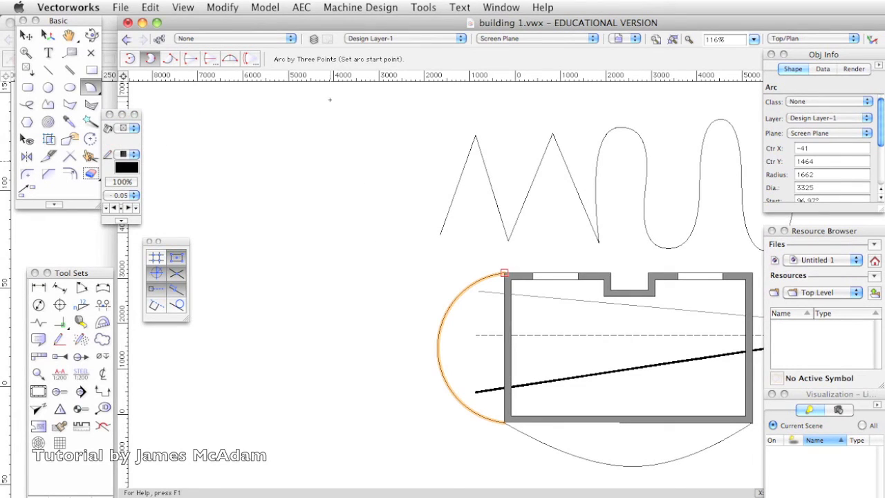
- Draw a radius arc below the recessed wall, about 828 mm radius with a 60° sweep, and set its fill to None
{"action": "mouse_move", "coordinate": [311, 25]}
{"action": "left_mouse_down"}
{"action": "mouse_move", "coordinate": [287, 24]}
{"action": "mouse_move", "coordinate": [305, 24]}
{"action": "left_mouse_up"}
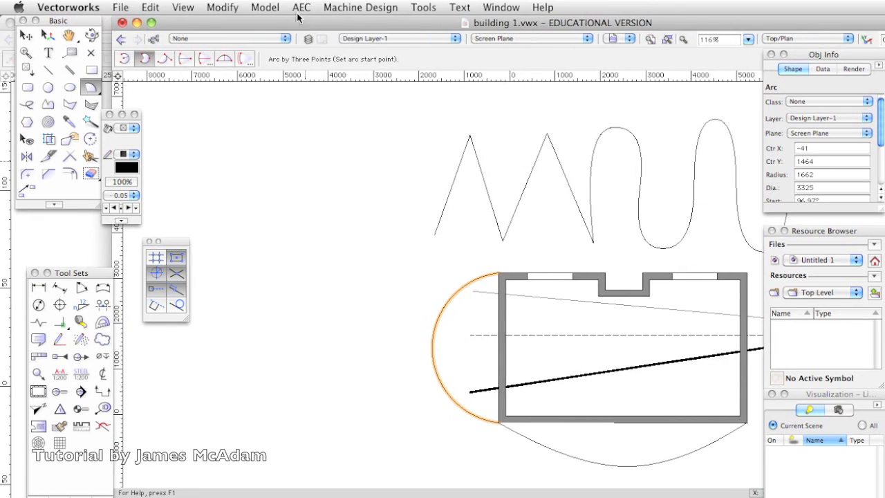
{"action": "left_click", "coordinate": [122, 59]}
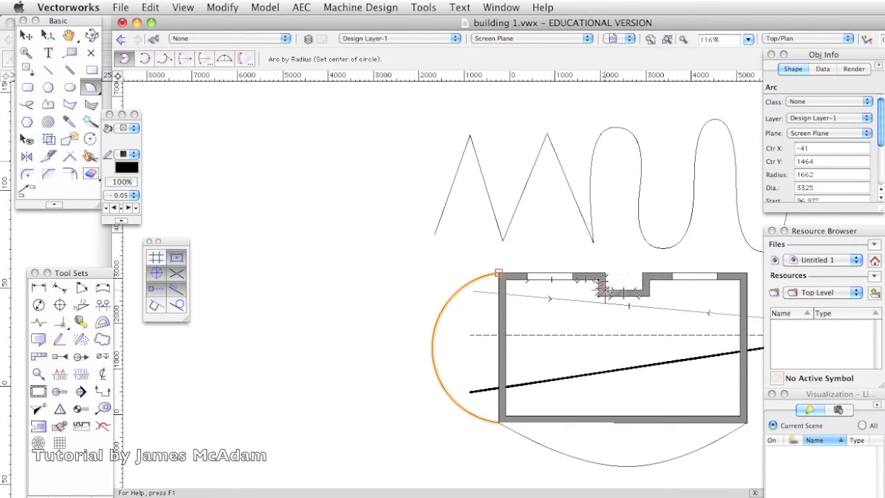
{"action": "scroll", "coordinate": [604, 291], "scroll_direction": "up", "scroll_amount": 8}
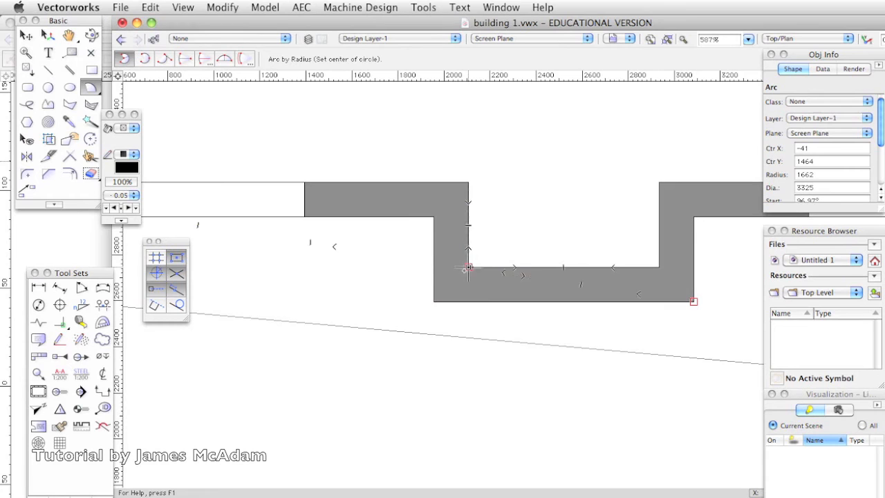
{"action": "left_click", "coordinate": [468, 301]}
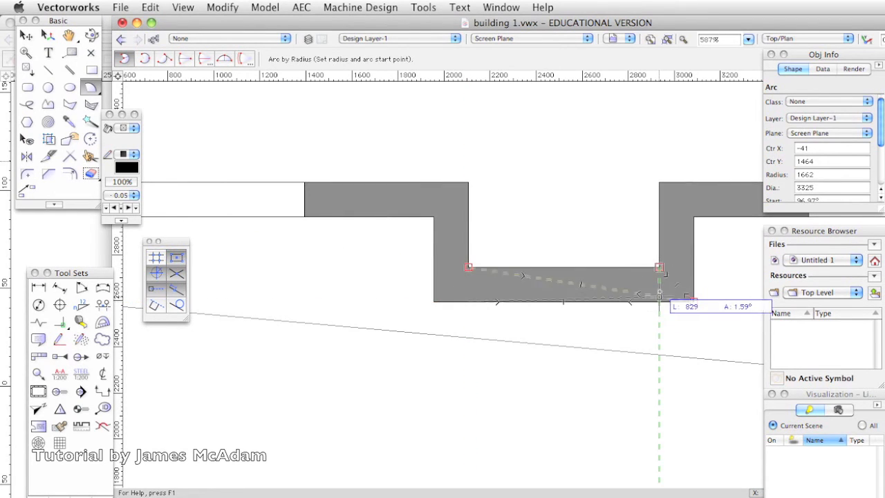
{"action": "left_click", "coordinate": [659, 301]}
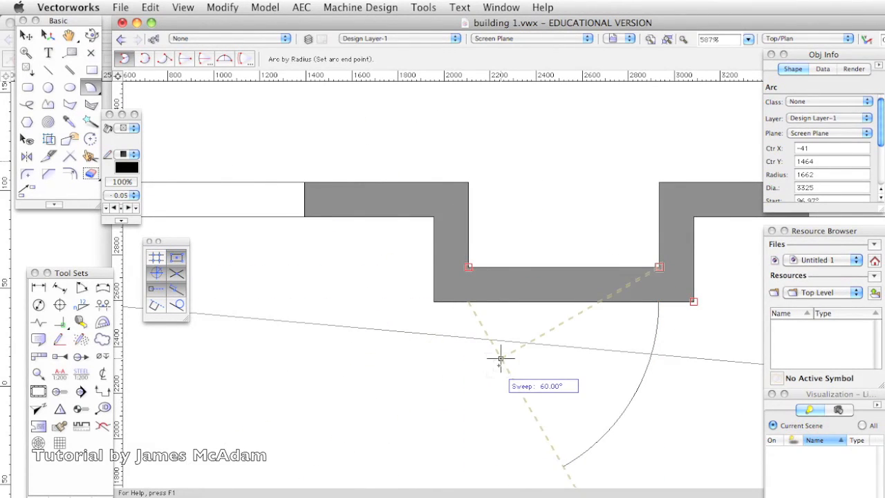
{"action": "left_click", "coordinate": [500, 358]}
{"action": "left_click", "coordinate": [127, 132]}
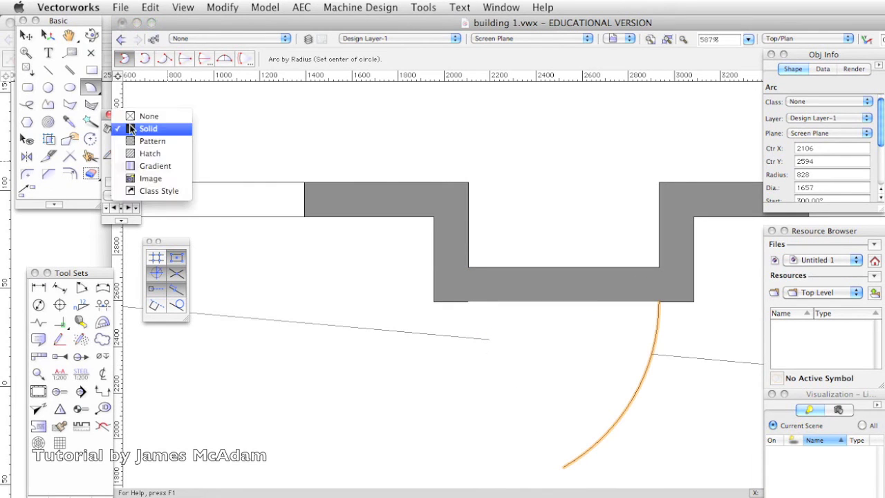
{"action": "left_click", "coordinate": [138, 114]}
- Draw a straight line from the arc's centre on the recessed wall's lower edge to the arc's free end
{"action": "left_click", "coordinate": [29, 34]}
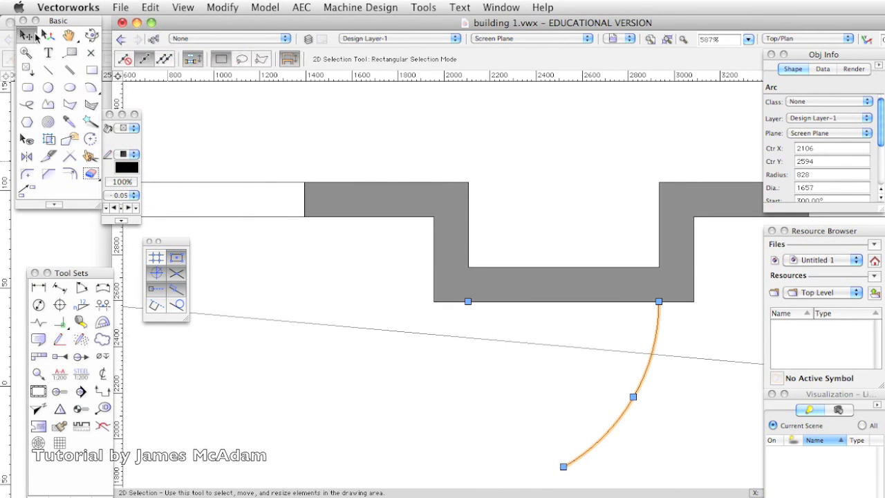
{"action": "scroll", "coordinate": [506, 188], "scroll_direction": "down", "scroll_amount": 3}
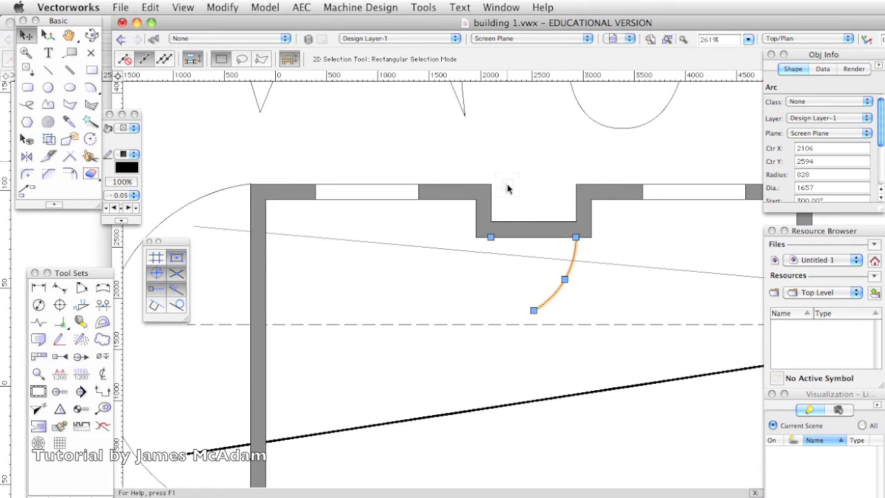
{"action": "scroll", "coordinate": [506, 188], "scroll_direction": "down", "scroll_amount": 1}
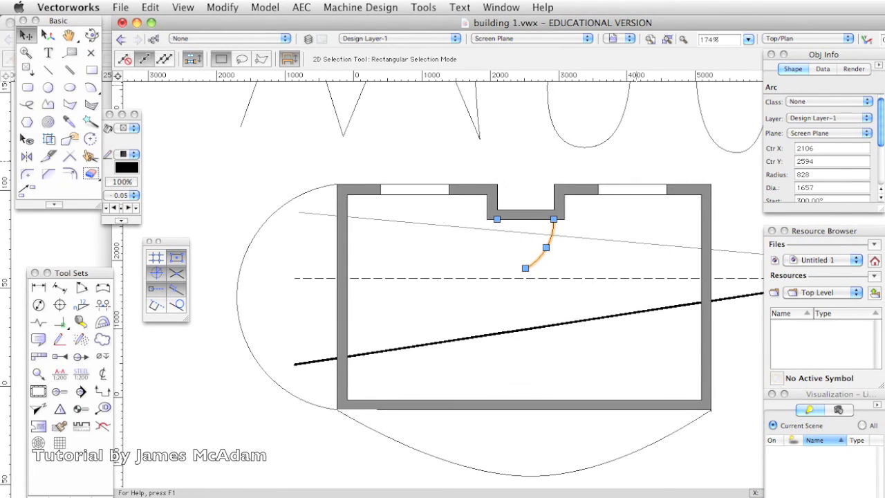
{"action": "scroll", "coordinate": [509, 184], "scroll_direction": "up", "scroll_amount": 4}
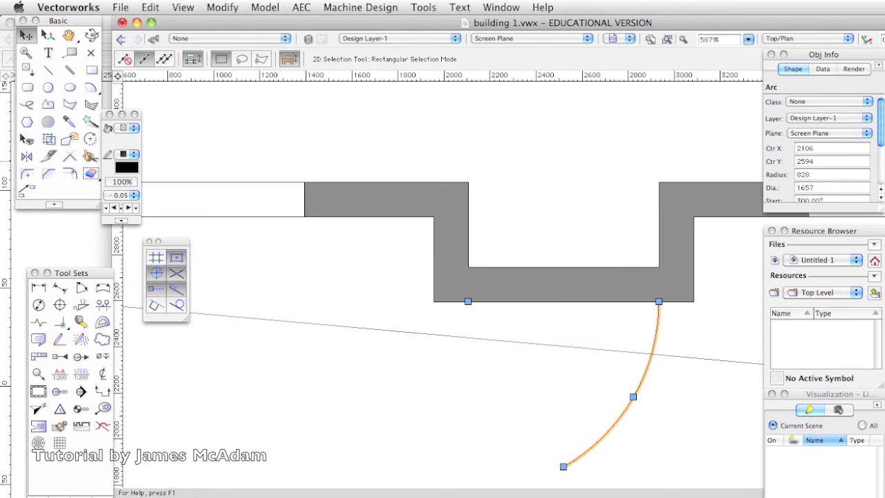
{"action": "left_click", "coordinate": [47, 70]}
{"action": "left_click", "coordinate": [468, 302]}
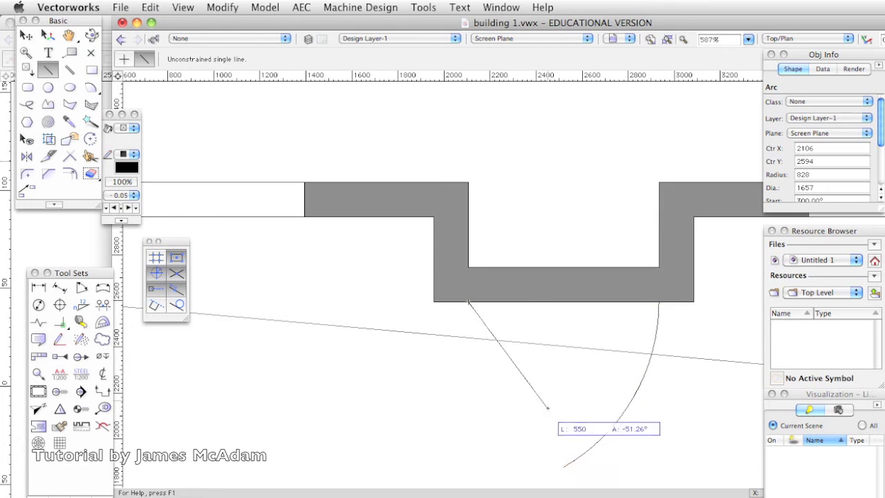
{"action": "left_click", "coordinate": [563, 465]}
{"action": "scroll", "coordinate": [521, 399], "scroll_direction": "down", "scroll_amount": 3}
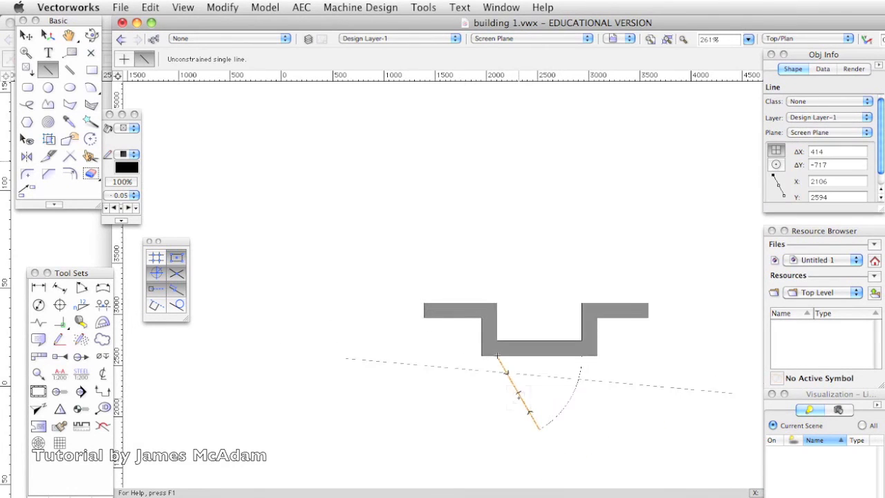
- Draw a horizontal ground line about 8545 mm long in the empty area to the right of the plan
{"action": "scroll", "coordinate": [231, 289], "scroll_direction": "down", "scroll_amount": 6}
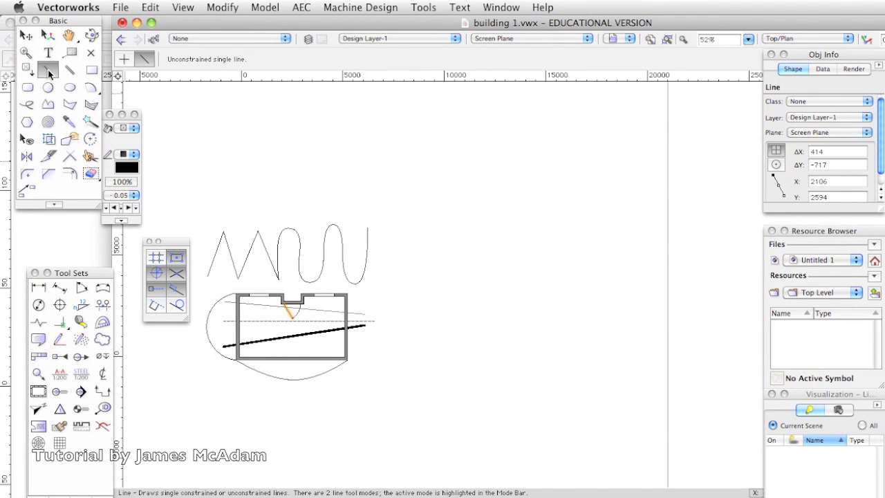
{"action": "left_click", "coordinate": [401, 360]}
{"action": "left_click", "coordinate": [574, 359]}
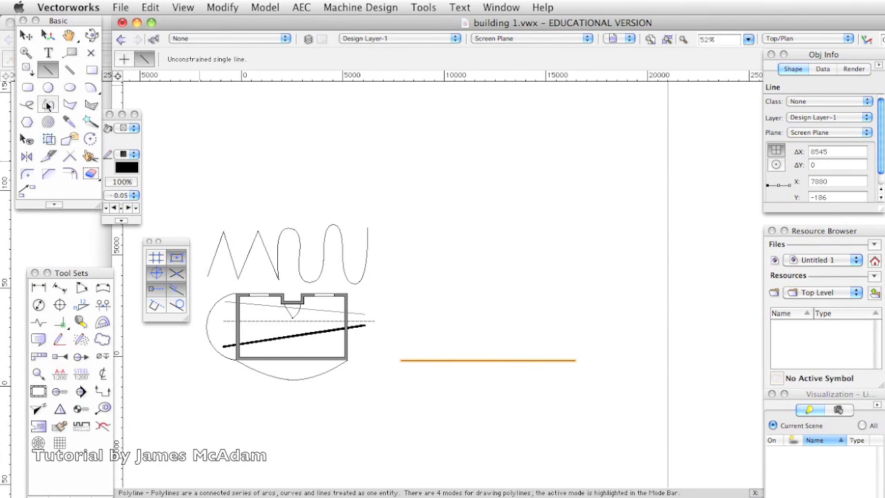
- Draw an upright rectangle on the ground line as a wall section, and set its width to 150 mm and height to 2400 mm
{"action": "left_click", "coordinate": [90, 70]}
{"action": "left_click", "coordinate": [444, 360]}
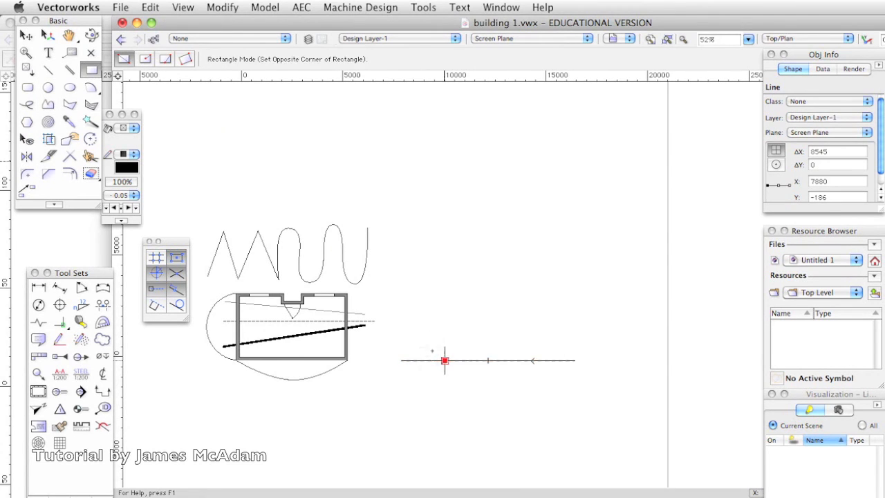
{"action": "left_click", "coordinate": [457, 292]}
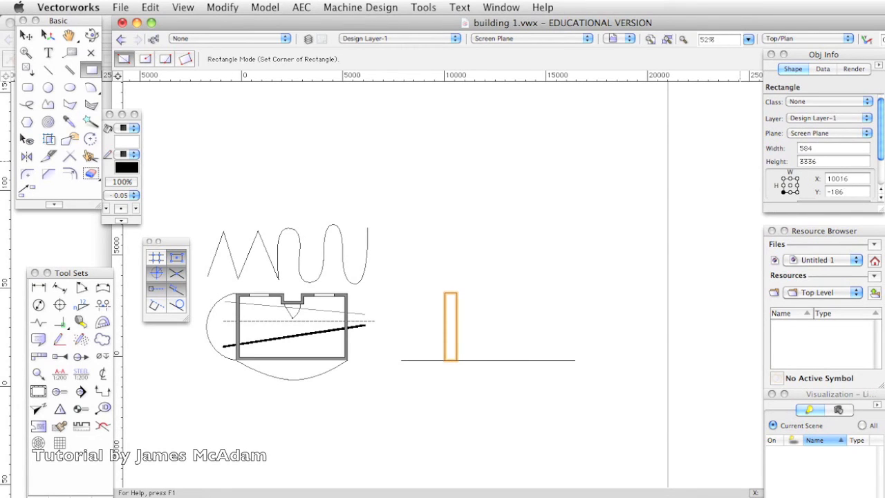
{"action": "key", "text": "Tab"}
{"action": "type", "text": "30"}
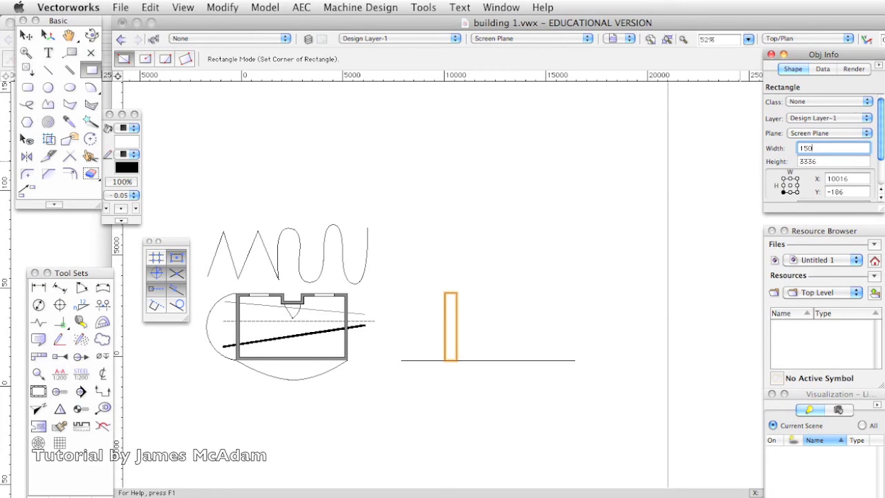
{"action": "key", "text": "Tab"}
{"action": "type", "text": "2400"}
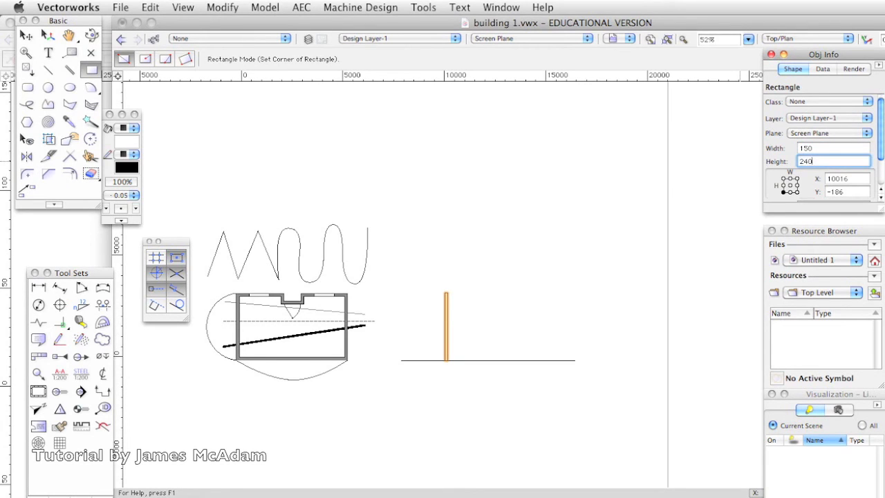
{"action": "key", "text": "Return"}
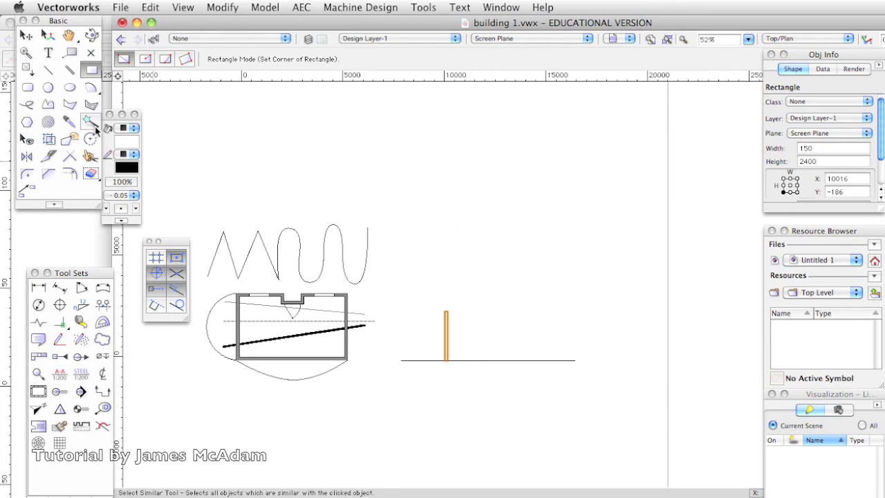
- Draw a roof line rising about 2702 by 1560 mm from the wall's upper outer corner, and a vertical centre line about 5150 mm tall from the ground line
{"action": "left_click", "coordinate": [52, 74]}
{"action": "left_click", "coordinate": [444, 311]}
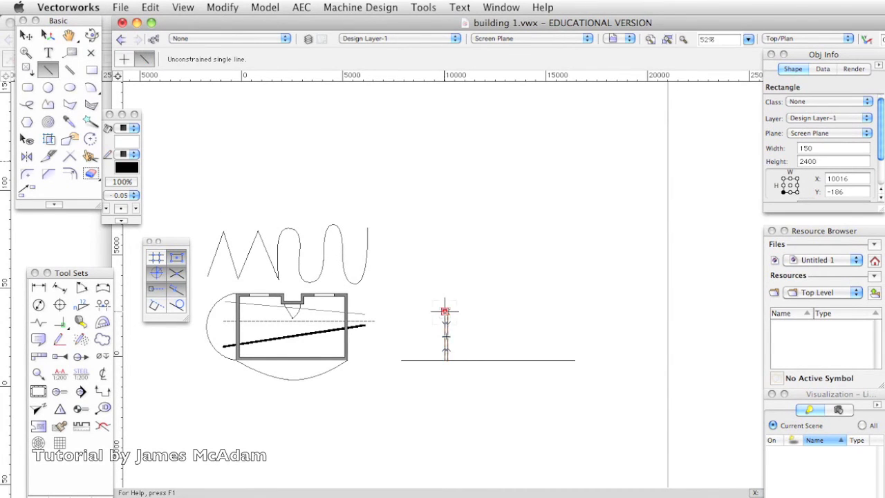
{"action": "left_click", "coordinate": [499, 280]}
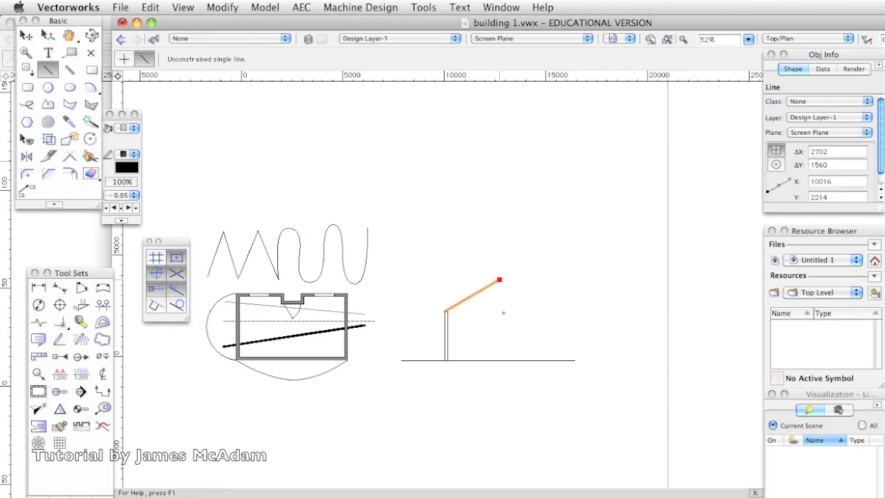
{"action": "left_click", "coordinate": [531, 360]}
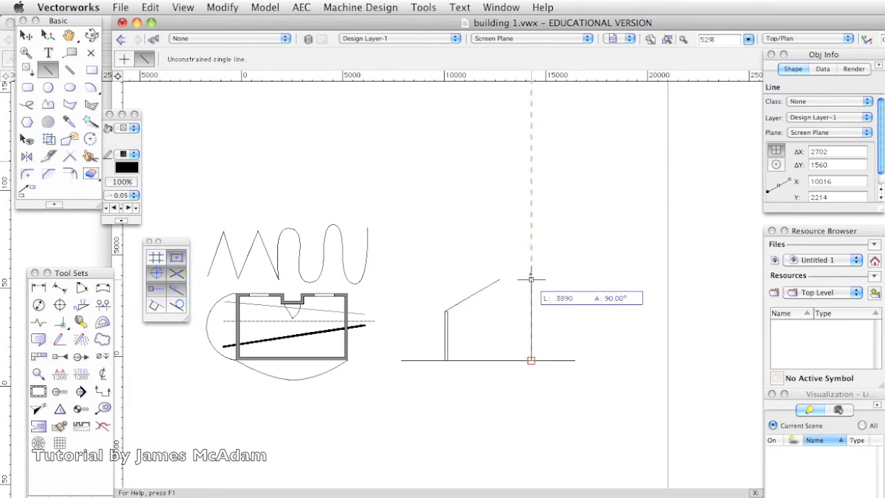
{"action": "left_click", "coordinate": [531, 255]}
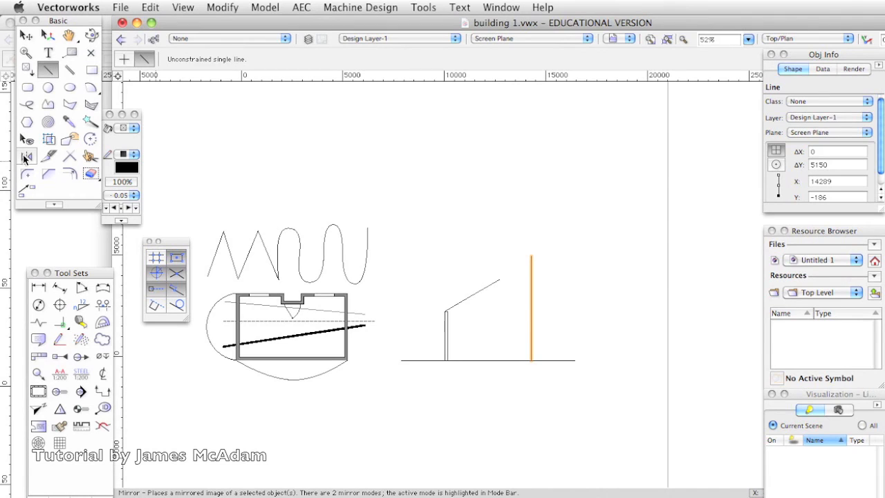
- Mirror a duplicate of the wall rectangle and sloping roof line about the vertical centre line
{"action": "left_click", "coordinate": [27, 35]}
{"action": "left_click_drag", "start_coordinate": [405, 400], "coordinate": [503, 273]}
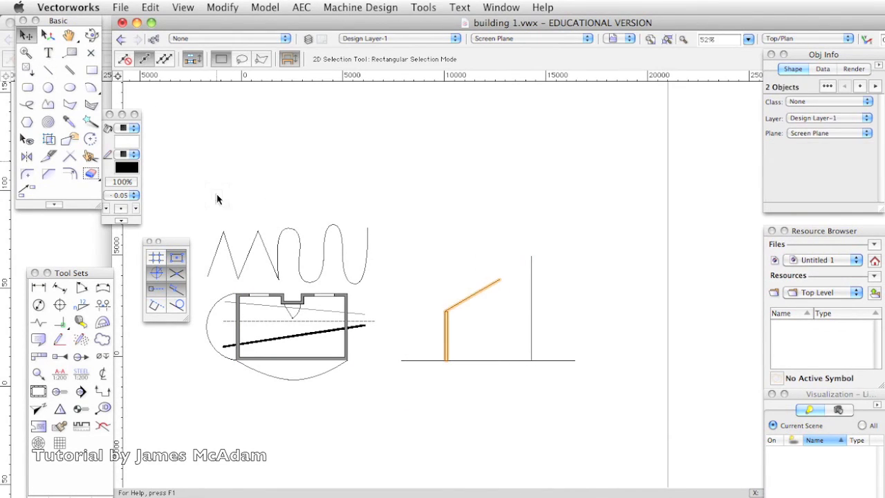
{"action": "left_click", "coordinate": [27, 156]}
{"action": "left_click", "coordinate": [531, 255]}
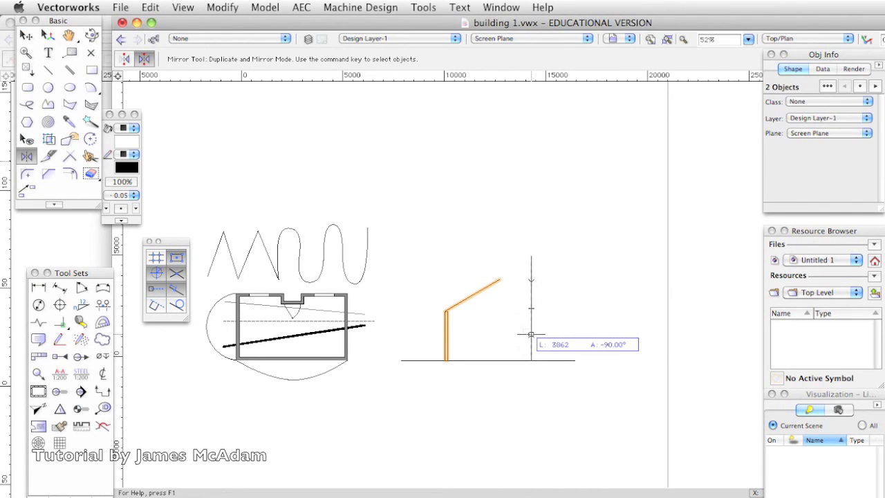
{"action": "left_click", "coordinate": [531, 445]}
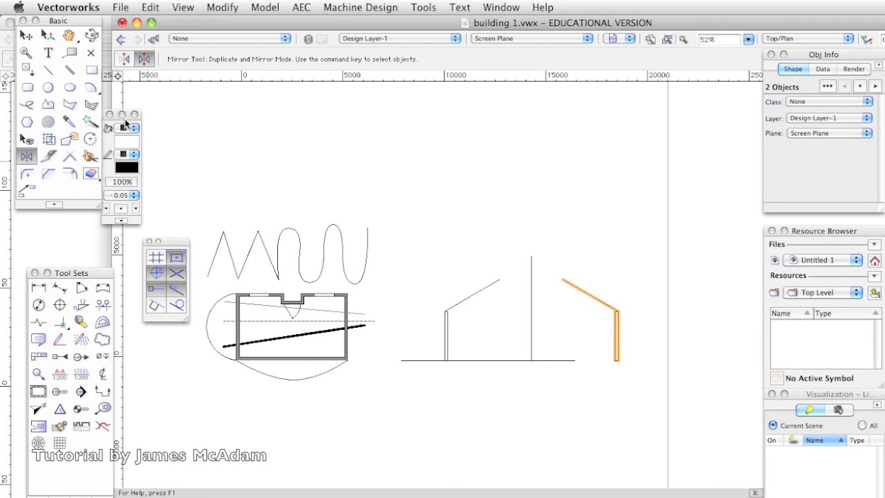
- Draw a horizontal line about 3141 mm long joining the upper ends of the two sloping roof lines
{"action": "left_click", "coordinate": [48, 70]}
{"action": "left_click", "coordinate": [500, 279]}
{"action": "left_click", "coordinate": [563, 279]}
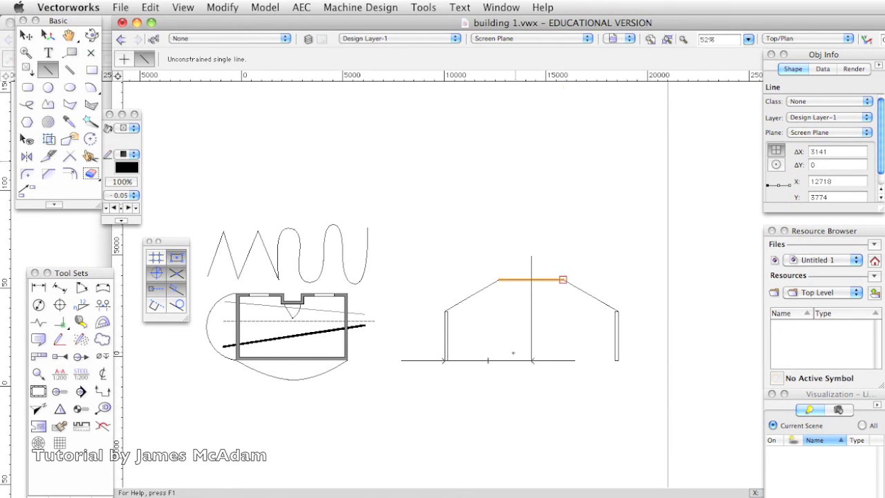
- Extend the ground line past the mirrored wall to a length of about 12052 mm
{"action": "left_click", "coordinate": [26, 35]}
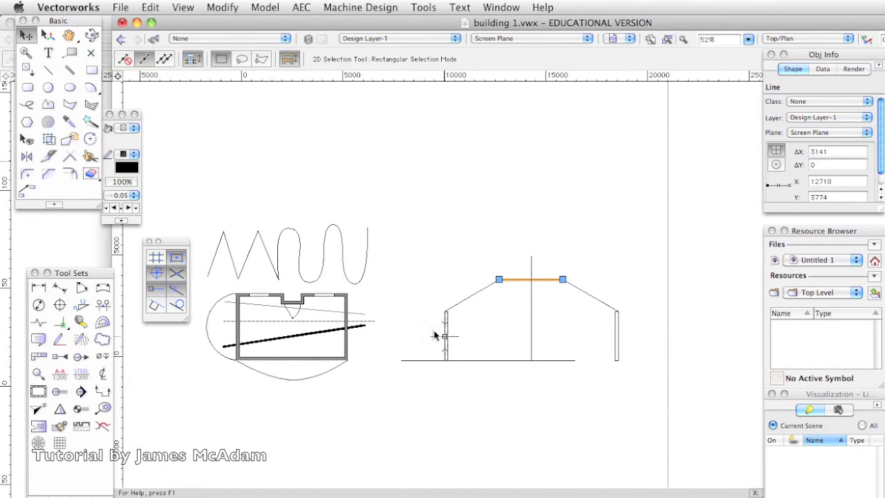
{"action": "left_click", "coordinate": [443, 360]}
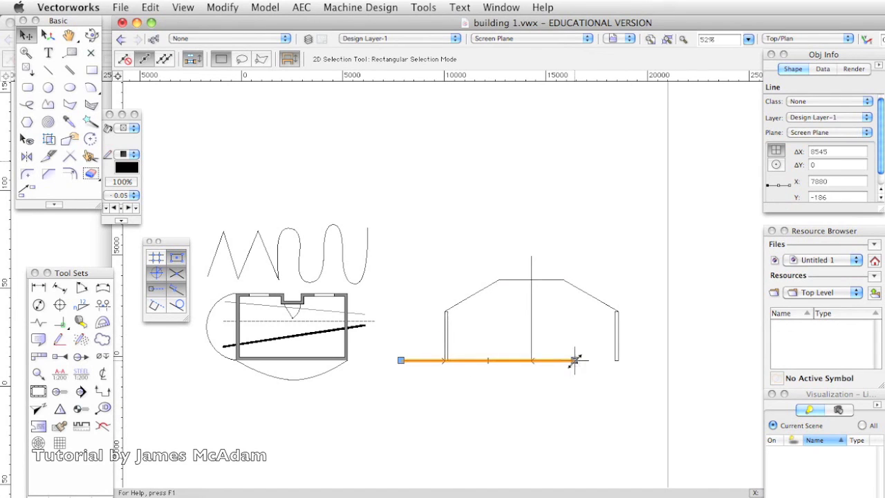
{"action": "left_click_drag", "start_coordinate": [575, 360], "coordinate": [645, 360]}
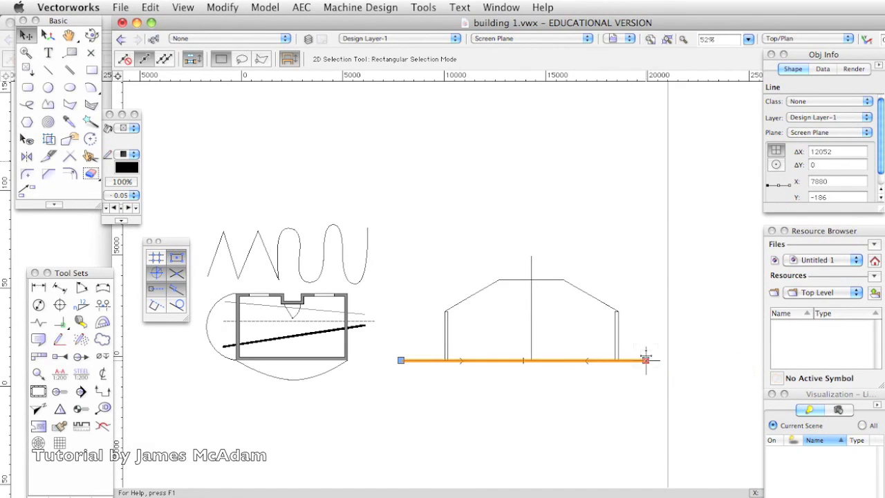
{"action": "left_click", "coordinate": [450, 168]}
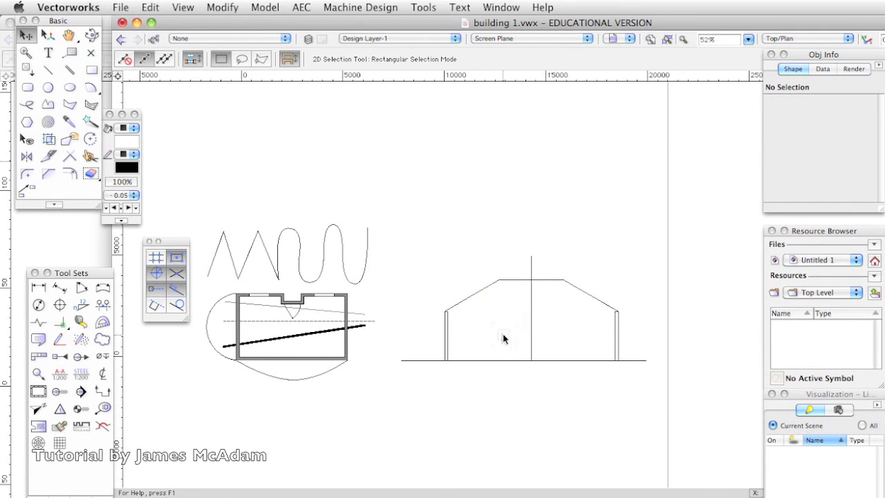
- Draw a 200 mm vertical riser up from the ground line inside the section, and a 300 mm horizontal tread from its top
{"action": "scroll", "coordinate": [503, 339], "scroll_direction": "up", "scroll_amount": 4}
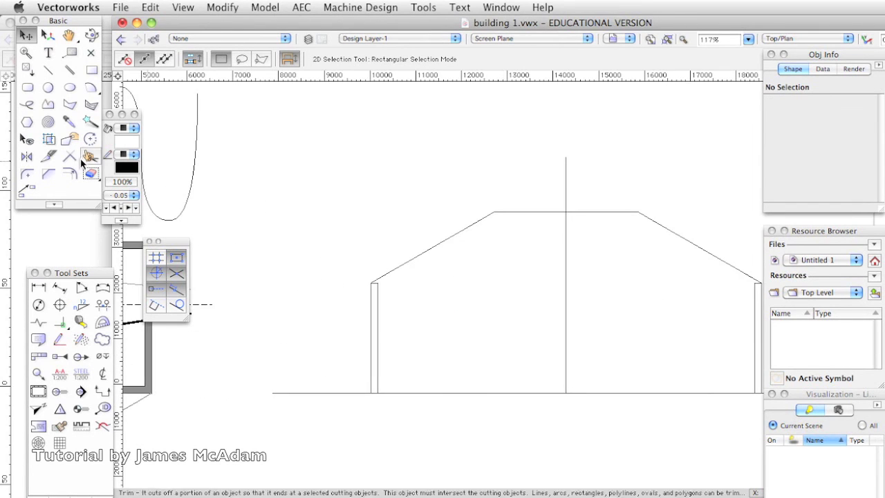
{"action": "left_click", "coordinate": [50, 69]}
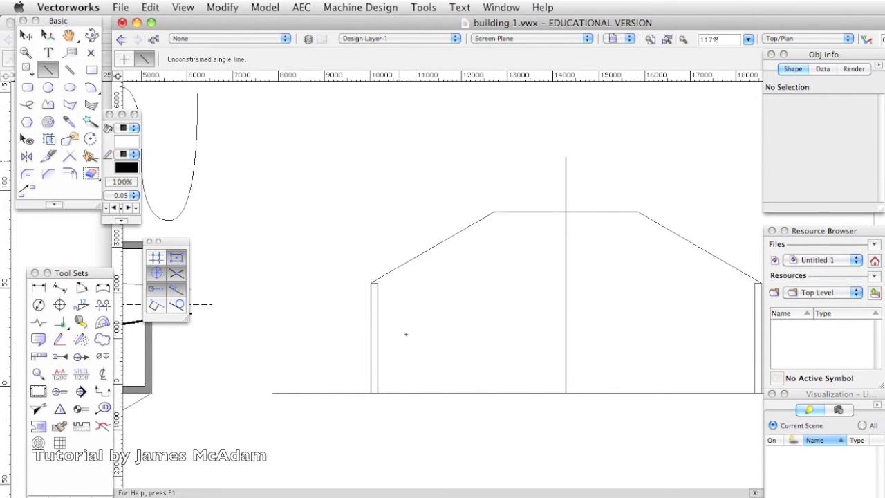
{"action": "left_click", "coordinate": [457, 393]}
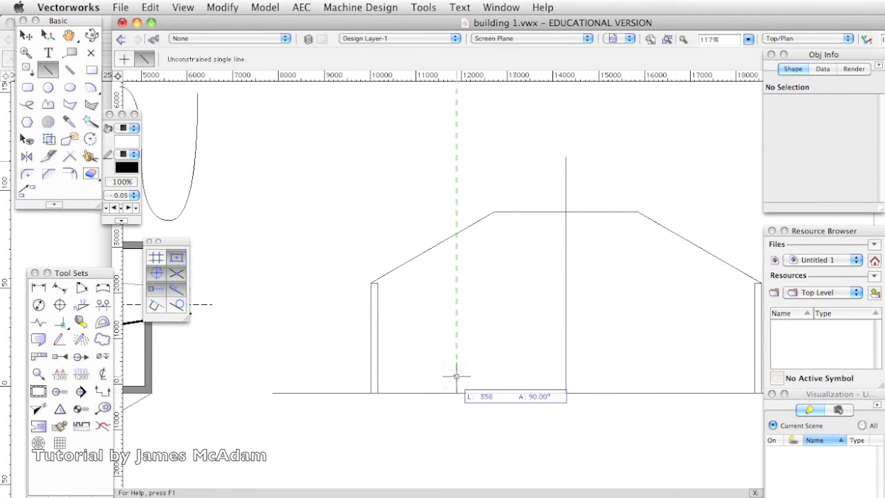
{"action": "type", "text": "200"}
{"action": "key", "text": "Return"}
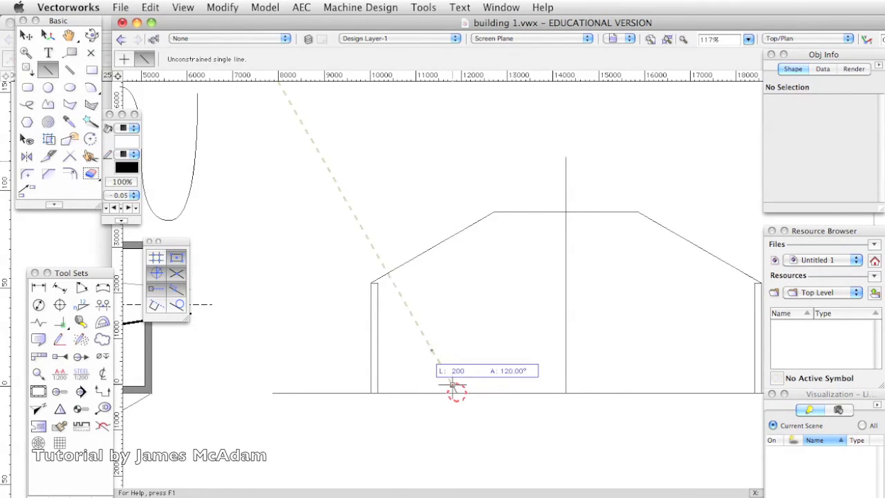
{"action": "left_click", "coordinate": [457, 391]}
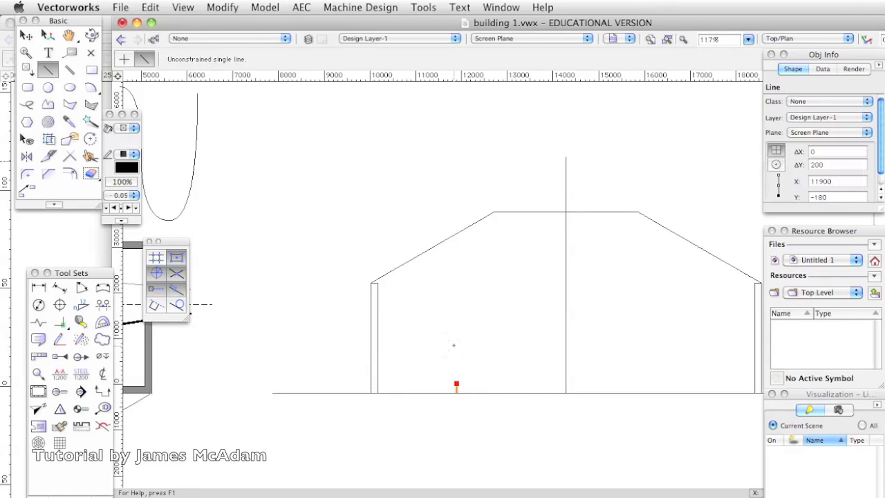
{"action": "left_click", "coordinate": [456, 384]}
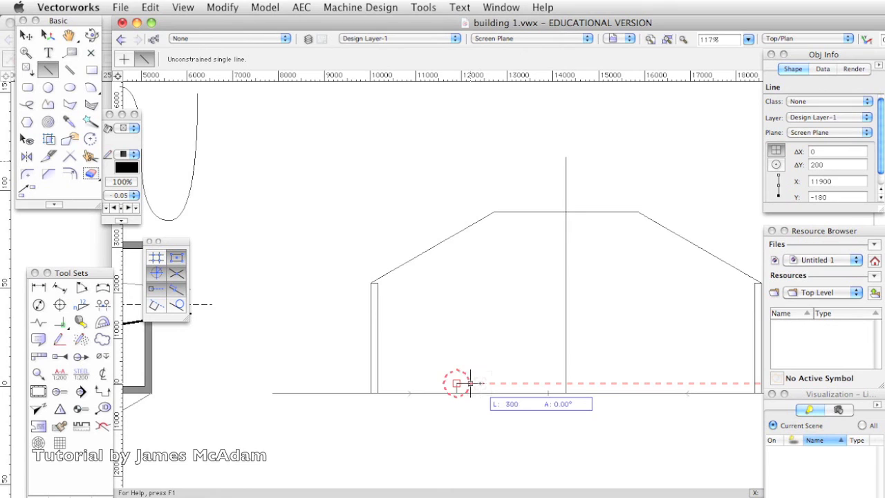
{"action": "left_click", "coordinate": [470, 384]}
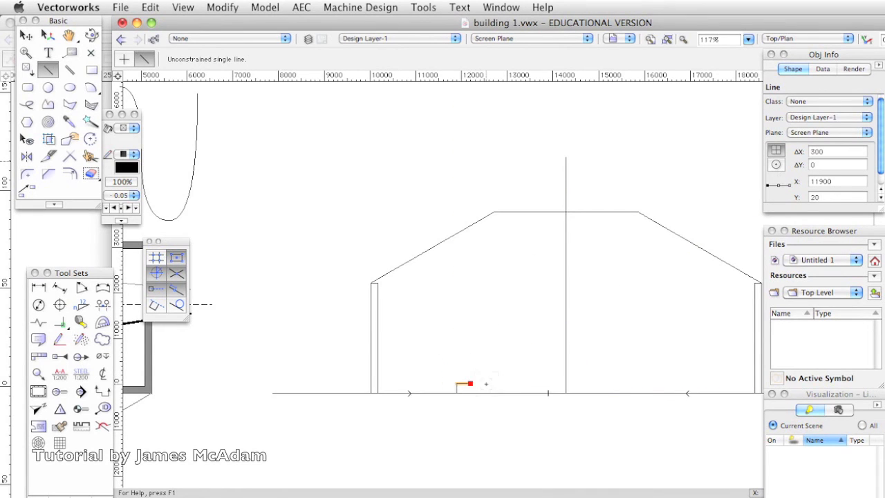
- Select the riser and tread lines together and compose them into a single object
{"action": "scroll", "coordinate": [473, 400], "scroll_direction": "up", "scroll_amount": 6}
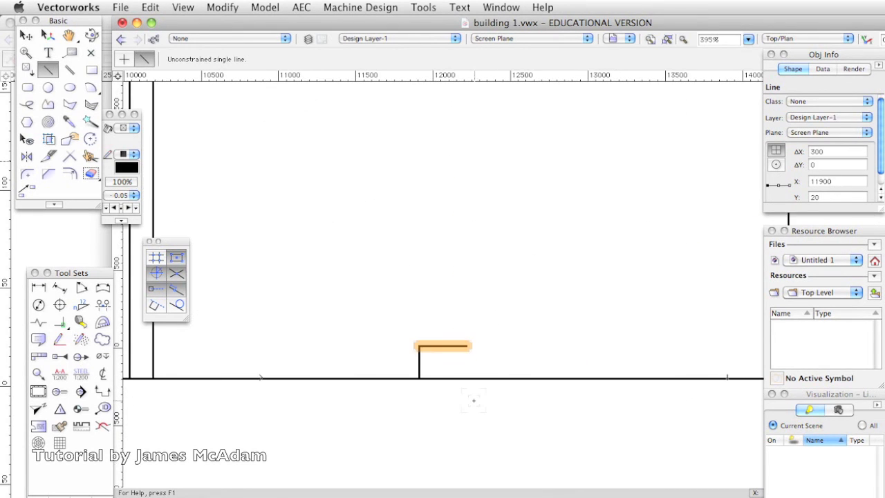
{"action": "left_click", "coordinate": [26, 35]}
{"action": "left_click_drag", "start_coordinate": [377, 300], "coordinate": [549, 421]}
{"action": "left_click", "coordinate": [397, 303]}
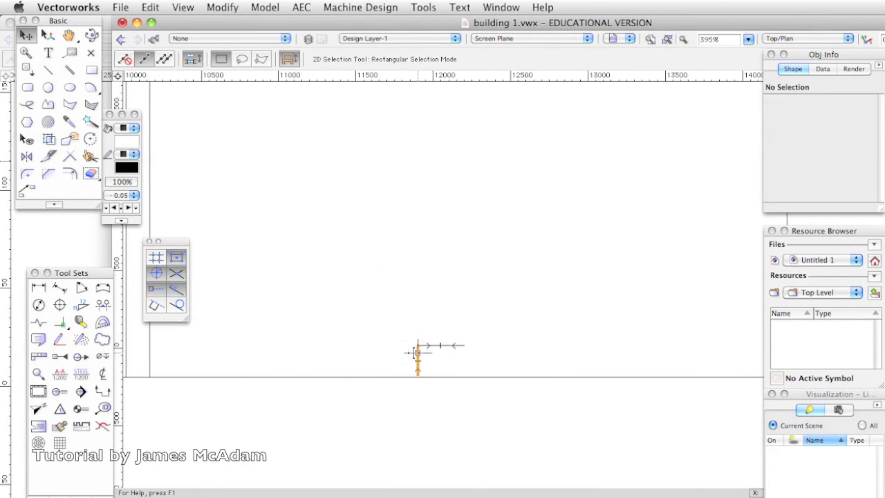
{"action": "left_click", "coordinate": [418, 354]}
{"action": "left_click", "coordinate": [441, 345]}
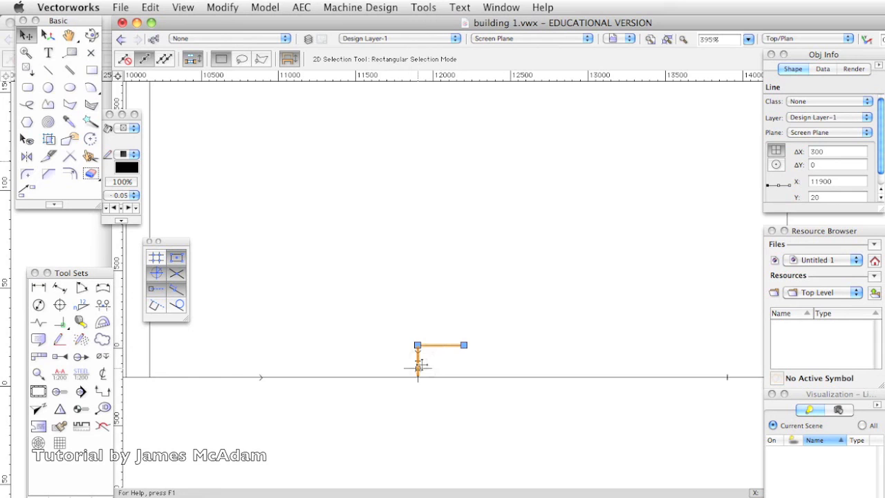
{"action": "left_click", "coordinate": [417, 360], "text": "shift"}
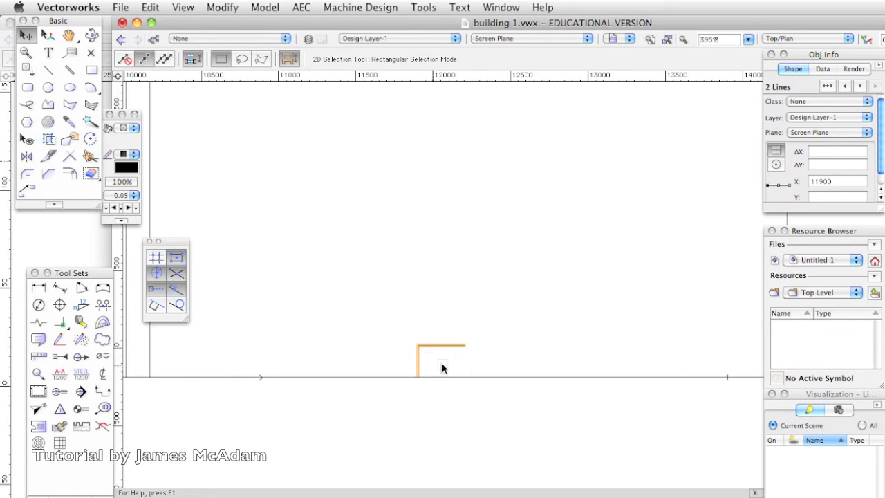
{"action": "left_click", "coordinate": [222, 7]}
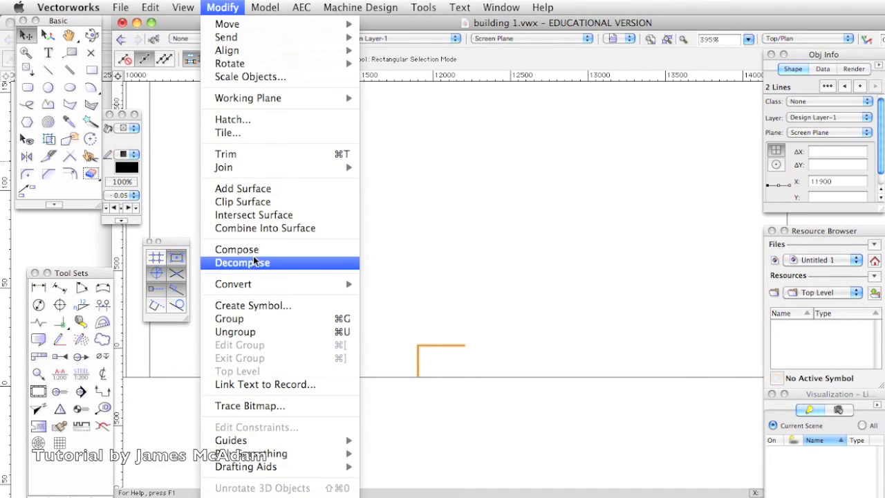
{"action": "left_click", "coordinate": [253, 250]}
{"action": "left_click", "coordinate": [340, 284]}
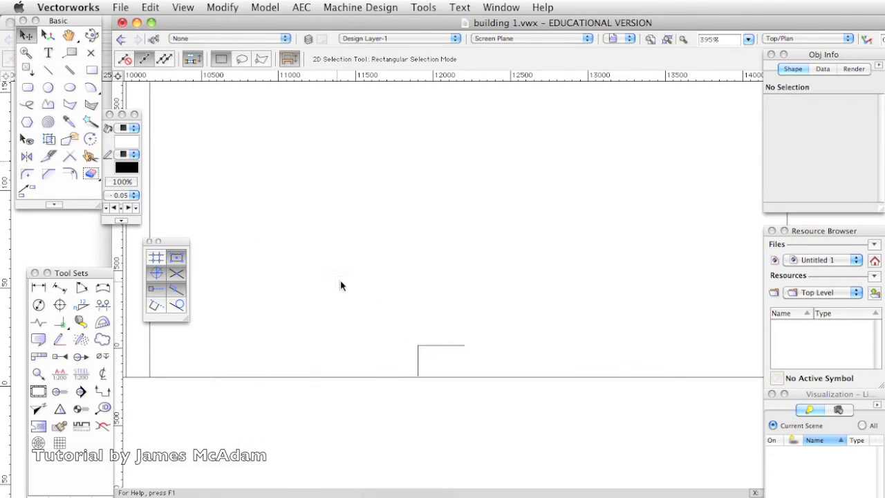
- Give the composed riser-and-tread polygon a grey solid fill
{"action": "left_click", "coordinate": [417, 353]}
{"action": "left_click", "coordinate": [90, 138]}
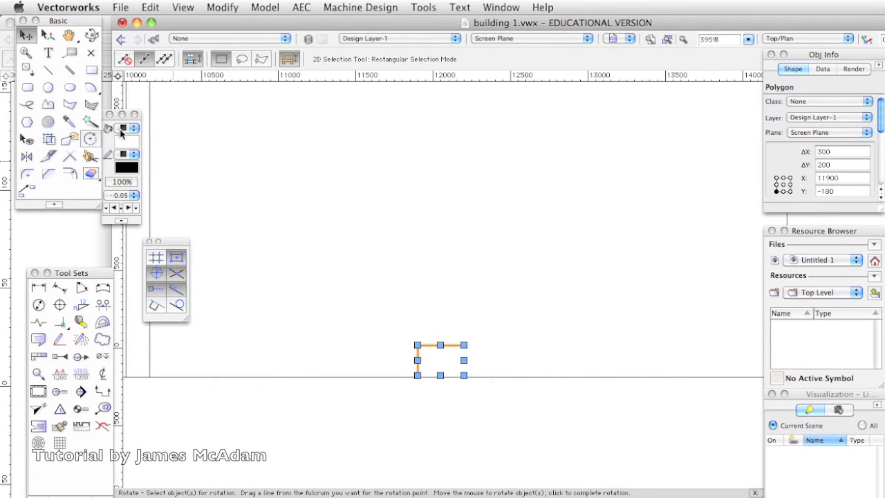
{"action": "left_click", "coordinate": [128, 144]}
{"action": "left_click", "coordinate": [151, 196]}
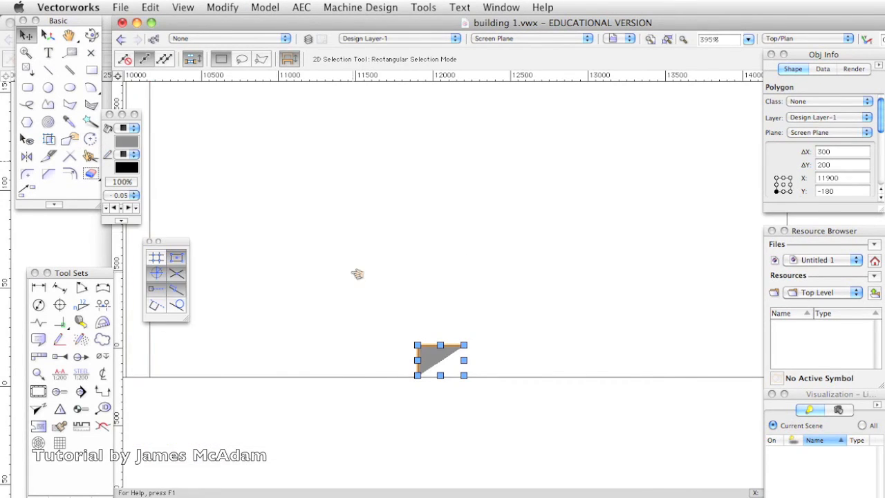
{"action": "left_click", "coordinate": [410, 325]}
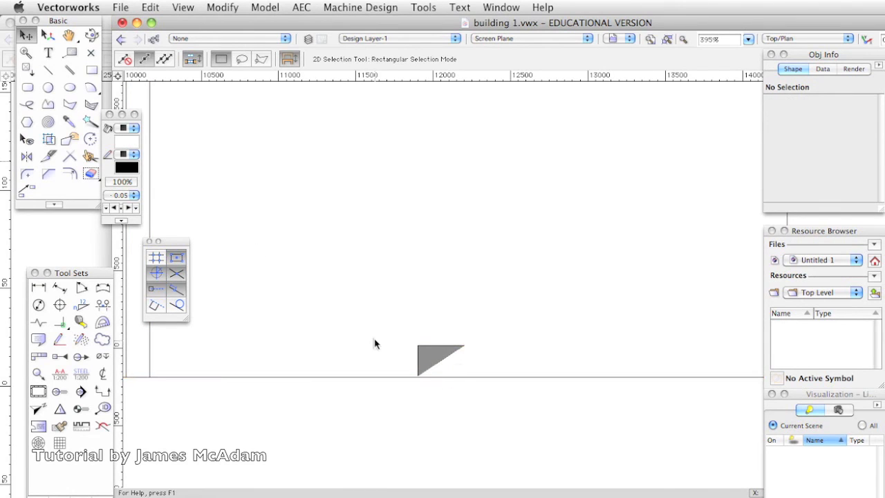
- Remove the grey fill from the riser-and-tread polygon by setting its fill style to None
{"action": "left_click", "coordinate": [430, 360]}
{"action": "left_click", "coordinate": [123, 129]}
{"action": "left_click", "coordinate": [141, 117]}
{"action": "left_click", "coordinate": [413, 294]}
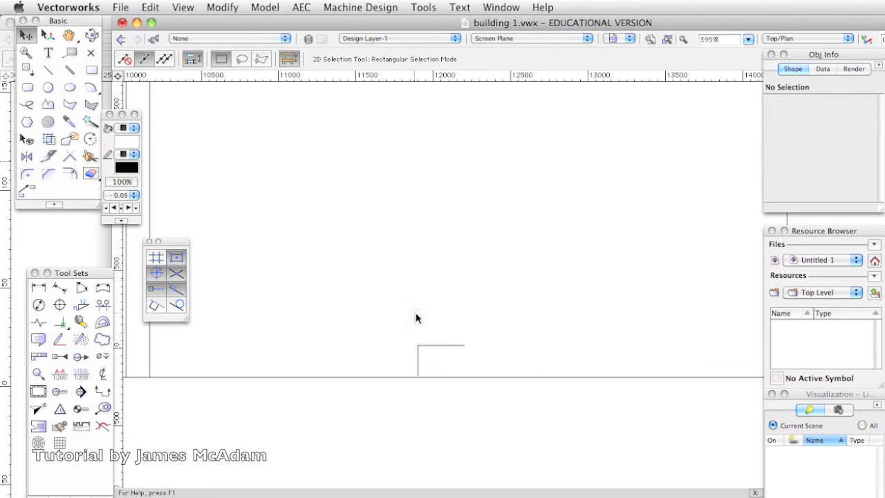
- Set up a linear duplicate array of the riser-and-tread polygon with 10 duplicates
{"action": "left_click", "coordinate": [436, 356]}
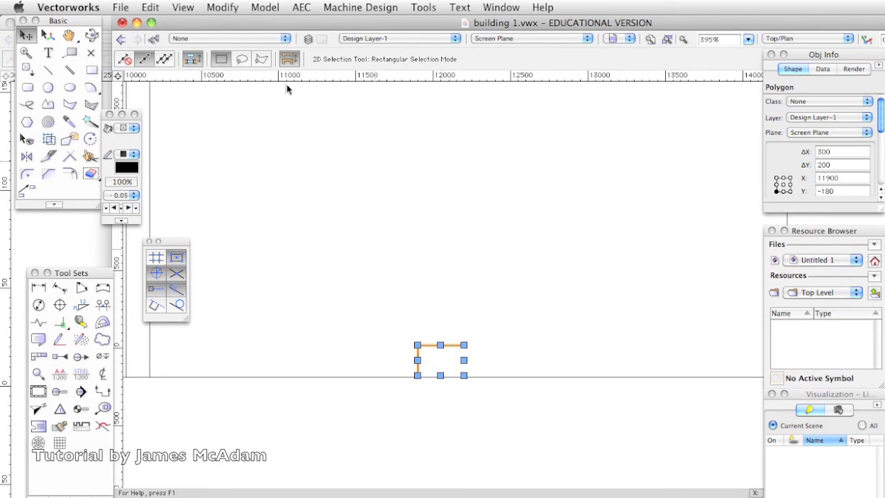
{"action": "left_click", "coordinate": [152, 7]}
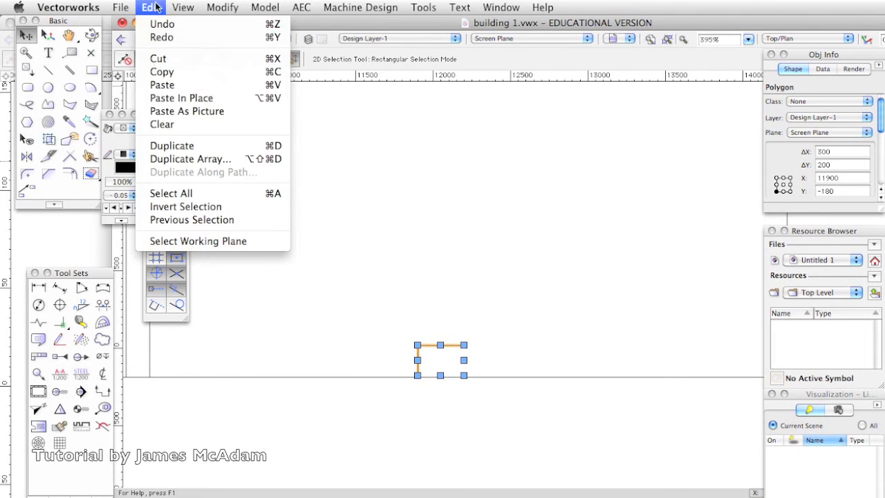
{"action": "left_click", "coordinate": [224, 163]}
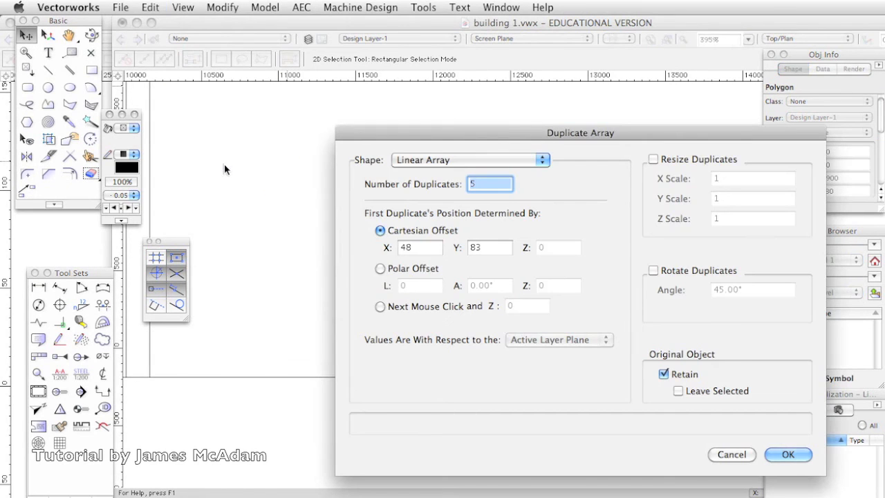
{"action": "type", "text": "10"}
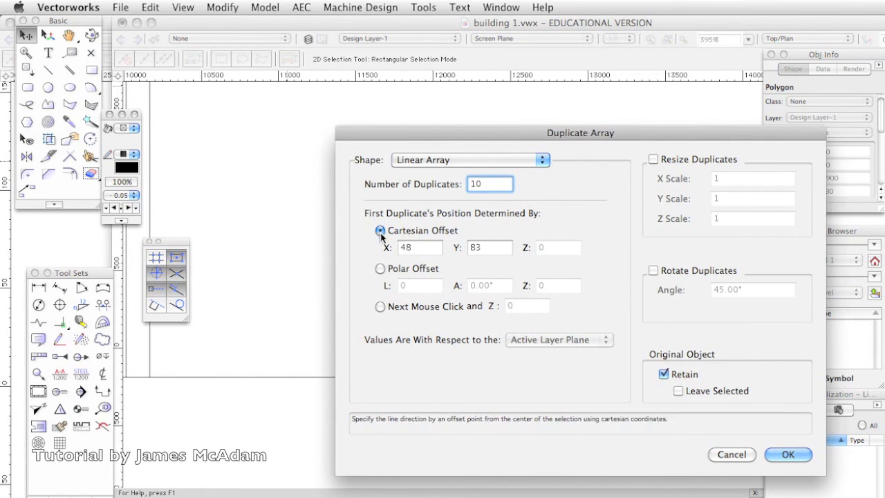
{"action": "left_click", "coordinate": [426, 160]}
{"action": "left_click", "coordinate": [426, 161]}
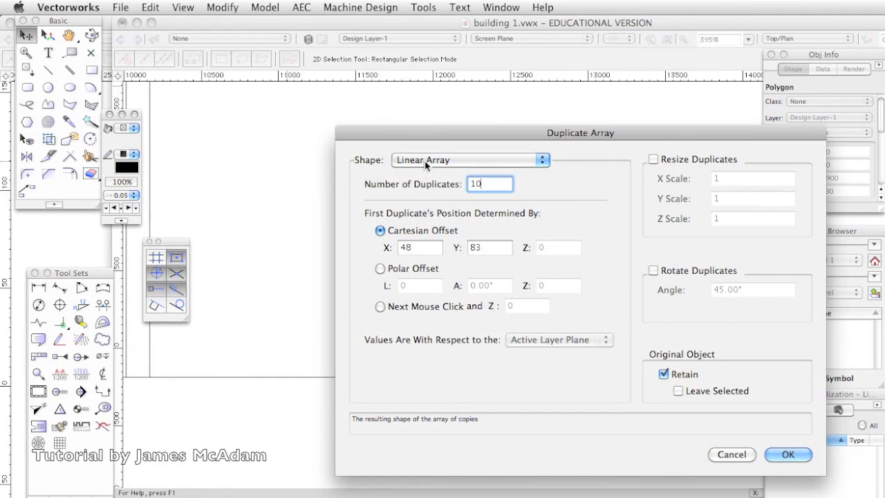
{"action": "left_click", "coordinate": [425, 162]}
{"action": "left_click", "coordinate": [424, 161]}
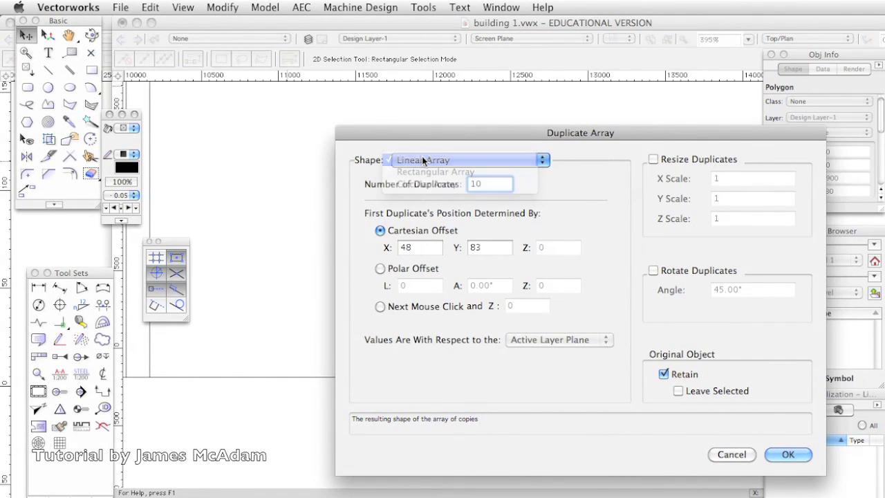
- Try the array with a Cartesian offset of X 200 and Y 300, and undo the resulting duplicates
{"action": "key", "text": "Tab"}
{"action": "type", "text": "2"}
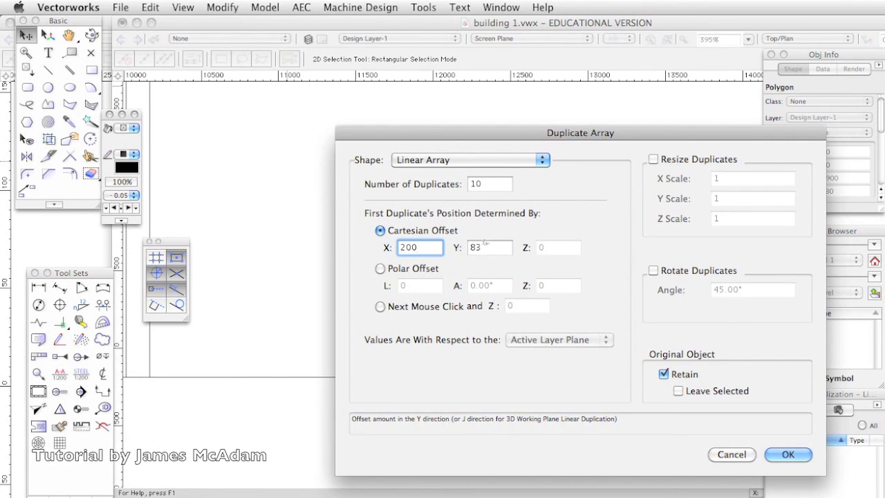
{"action": "type", "text": "00"}
{"action": "key", "text": "Tab"}
{"action": "type", "text": "300"}
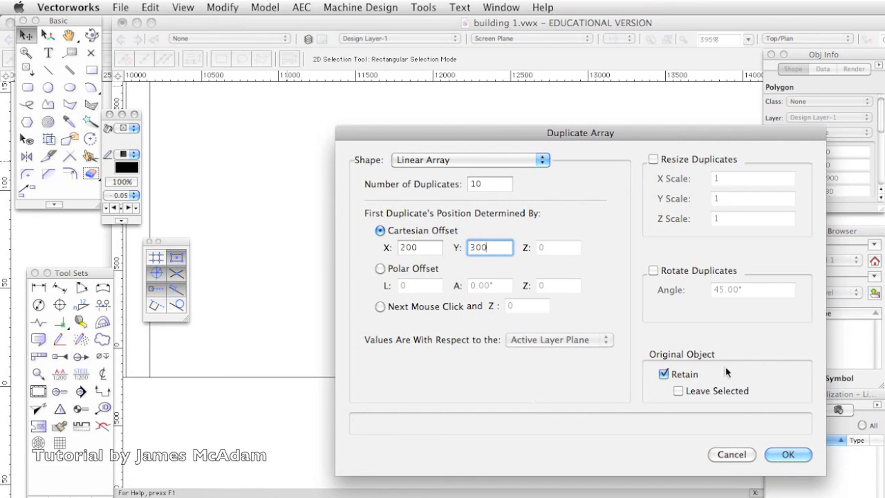
{"action": "left_click", "coordinate": [803, 453]}
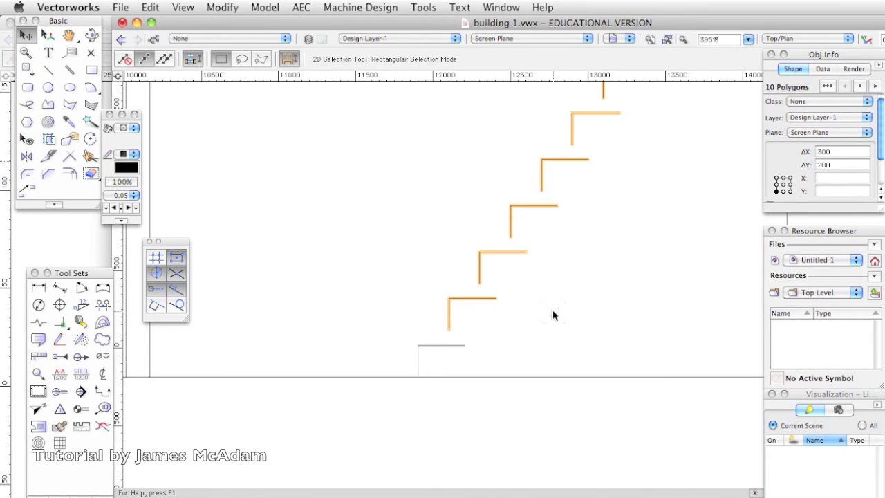
{"action": "left_click", "coordinate": [148, 7]}
{"action": "left_click", "coordinate": [160, 25]}
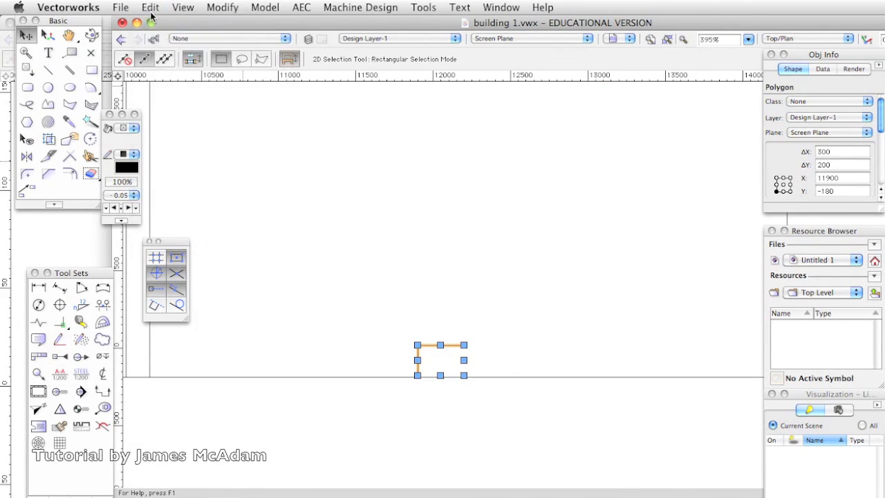
- Duplicate the riser-and-tread polygon as a linear array of 10 copies with a Cartesian offset of X 300 and Y 200
{"action": "left_click", "coordinate": [150, 9]}
{"action": "left_click", "coordinate": [181, 154]}
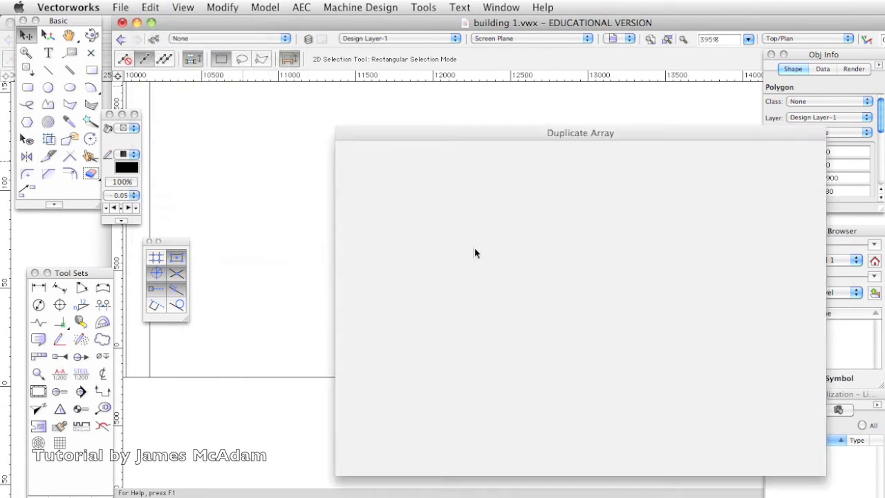
{"action": "double_click", "coordinate": [425, 247]}
{"action": "type", "text": "300"}
{"action": "key", "text": "Tab"}
{"action": "type", "text": "200"}
{"action": "key", "text": "Return"}
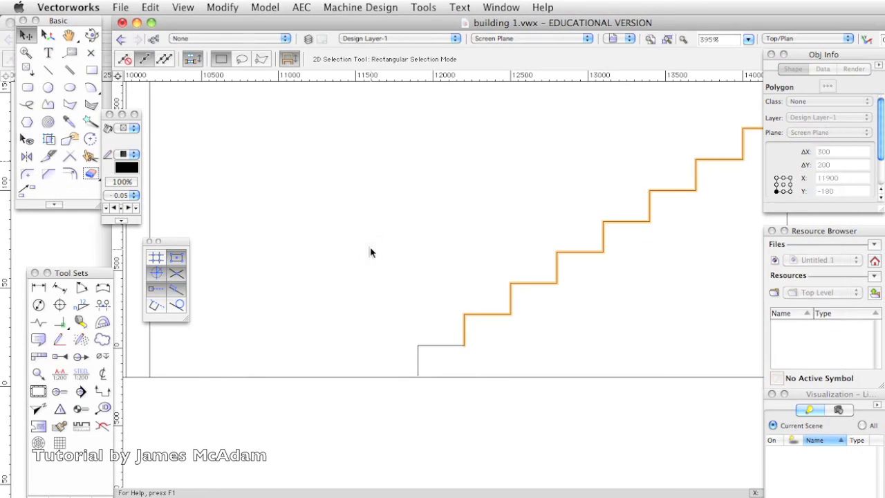
{"action": "scroll", "coordinate": [463, 276], "scroll_direction": "down", "scroll_amount": 5}
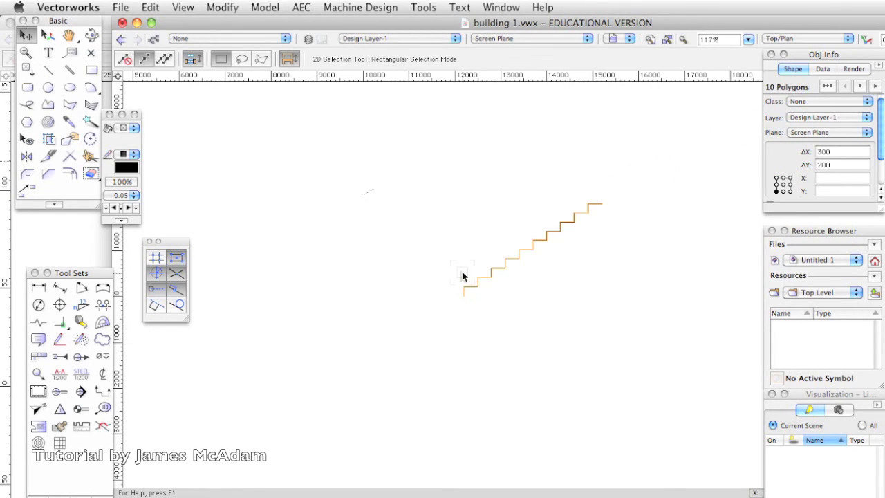